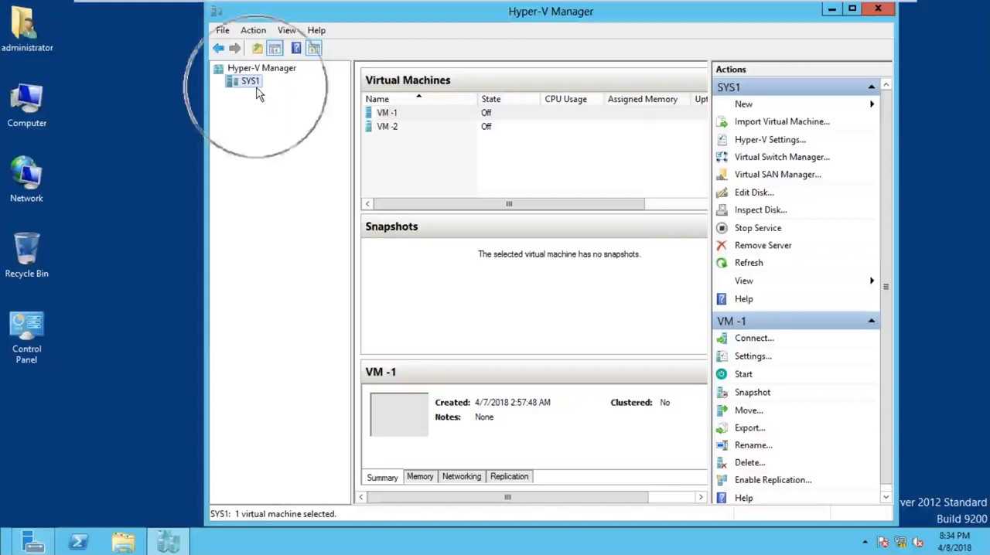
Step: Open the Virtual Switch Manager for the SYS1 host
right_click(256, 82)
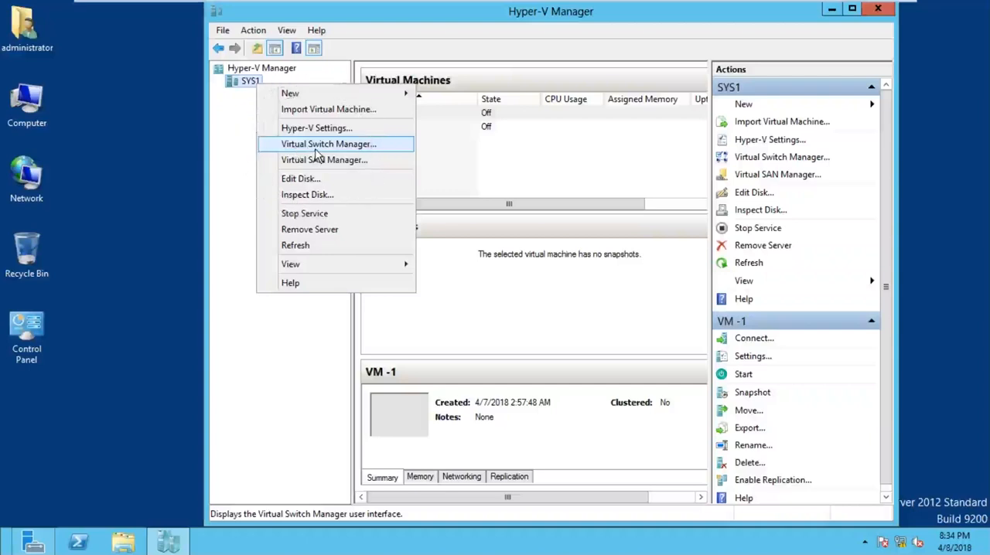
left_click(388, 30)
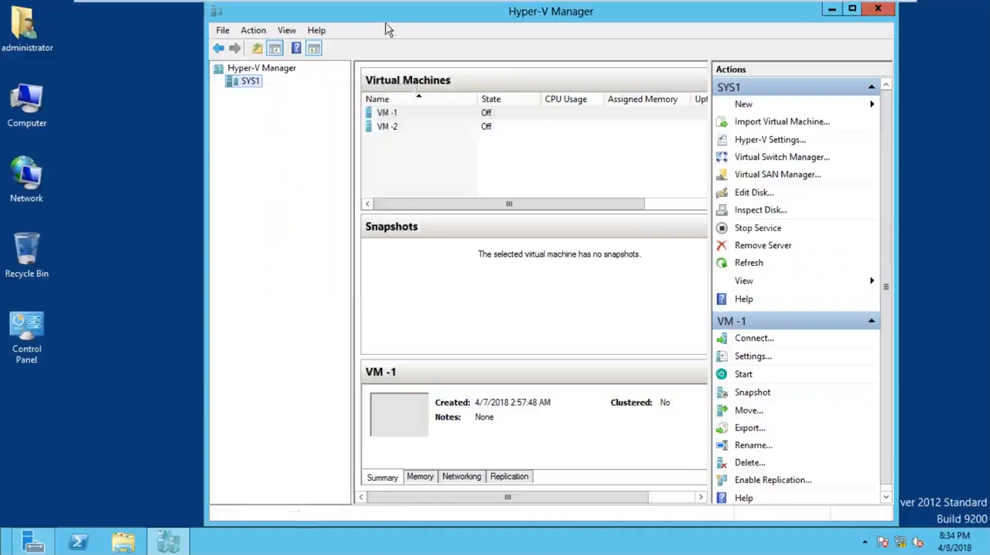
left_click(259, 87)
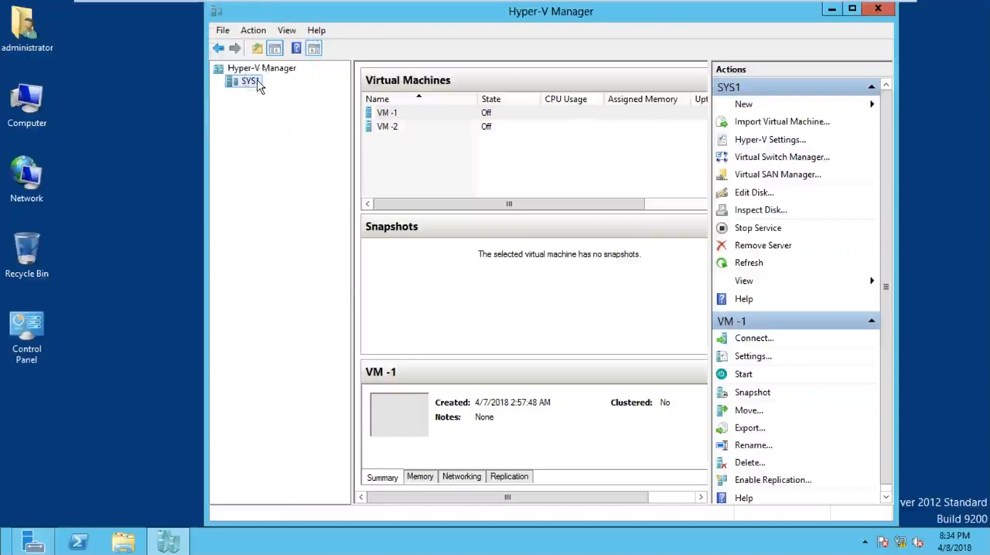
right_click(259, 87)
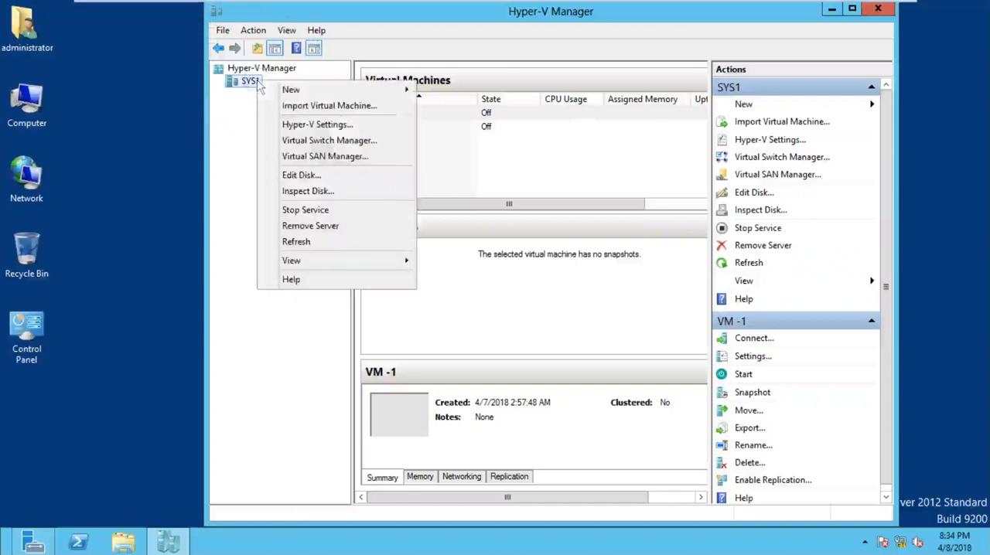
left_click(330, 141)
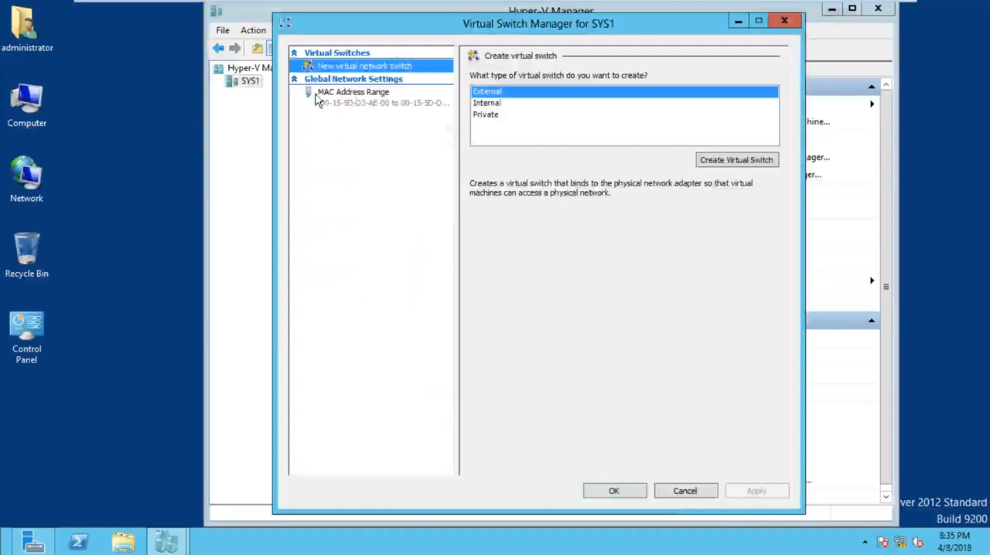
Step: Review the Private and Internal switch types, and create a new virtual switch of type External
left_click(491, 116)
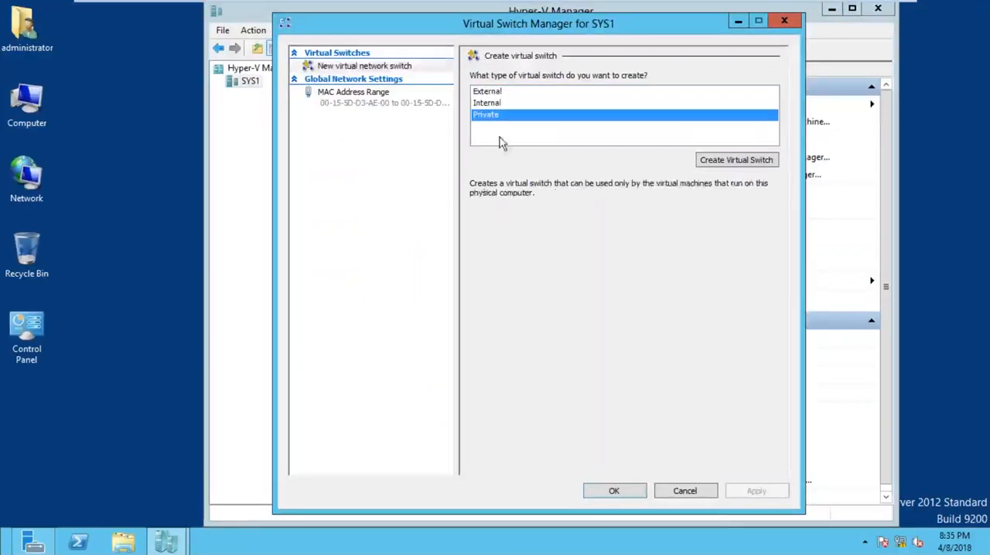
left_click(489, 103)
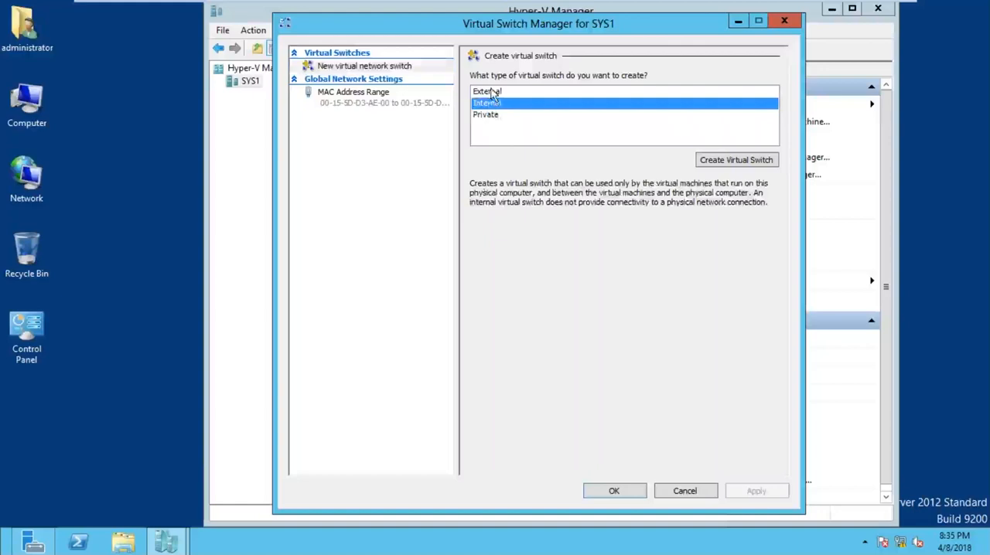
left_click(493, 92)
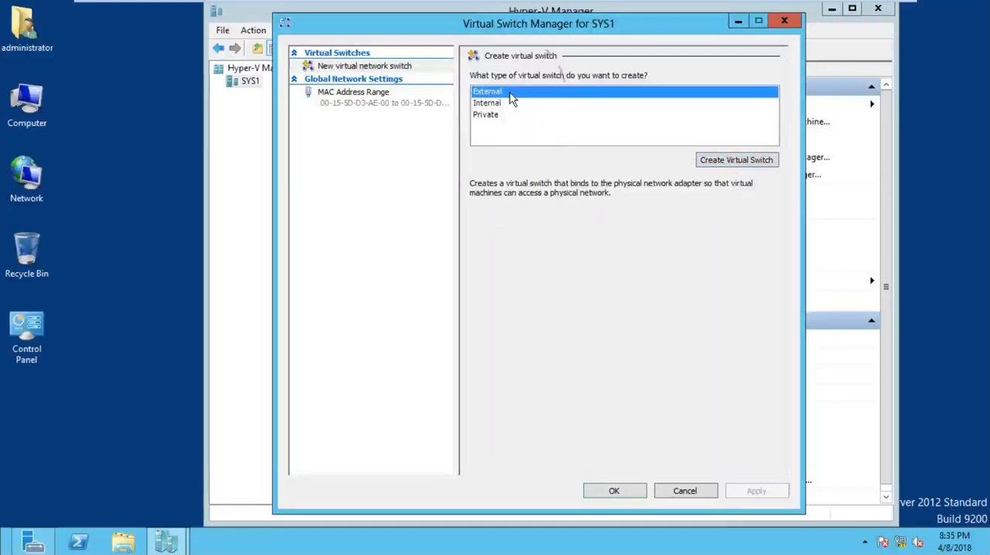
left_click(727, 167)
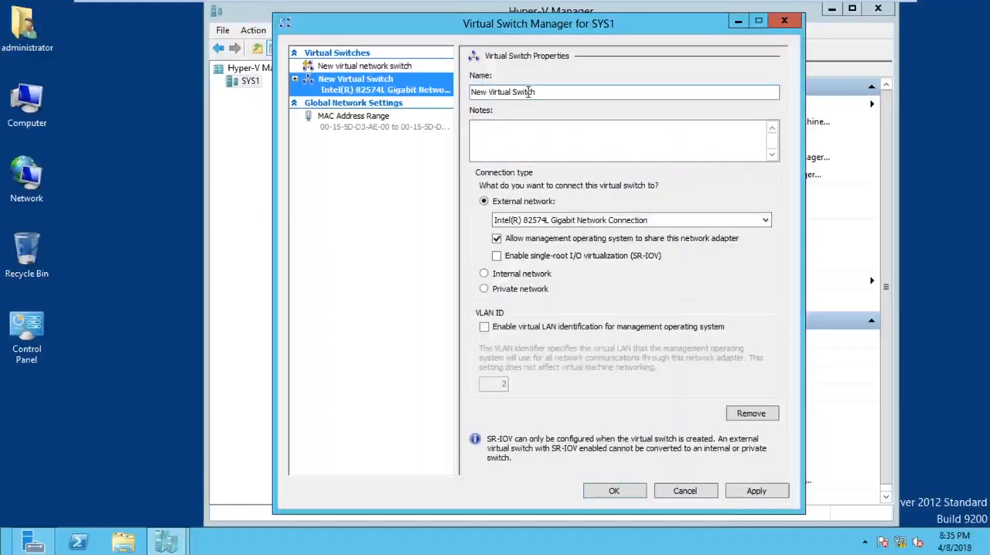
Step: Rename the new external virtual switch as Switch -1
left_click_drag(575, 92, 418, 91)
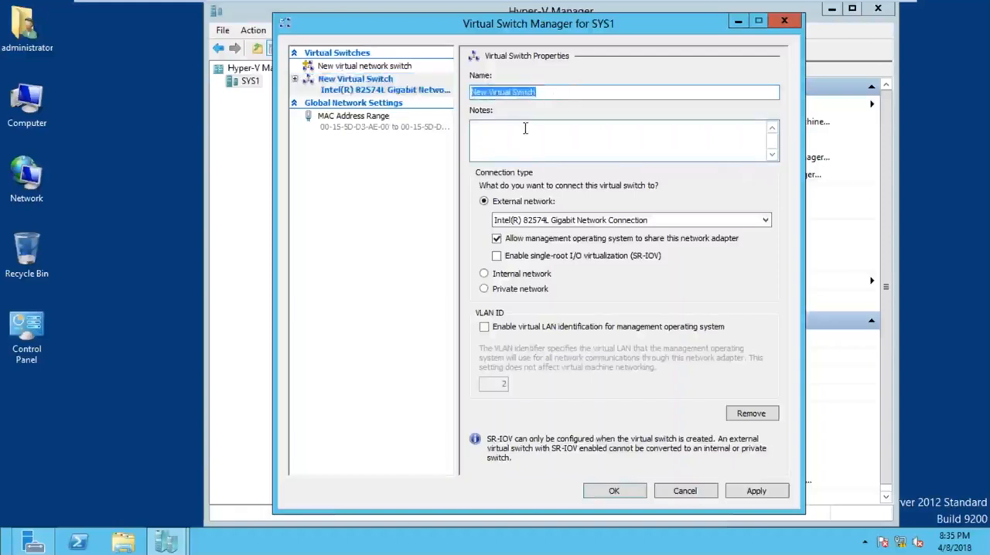
left_click(493, 94)
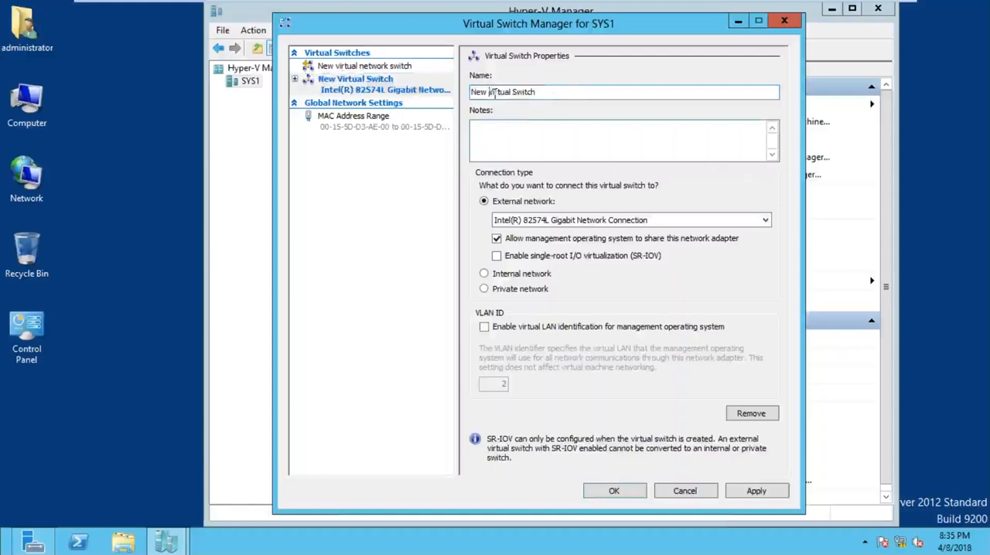
left_click_drag(511, 93, 430, 95)
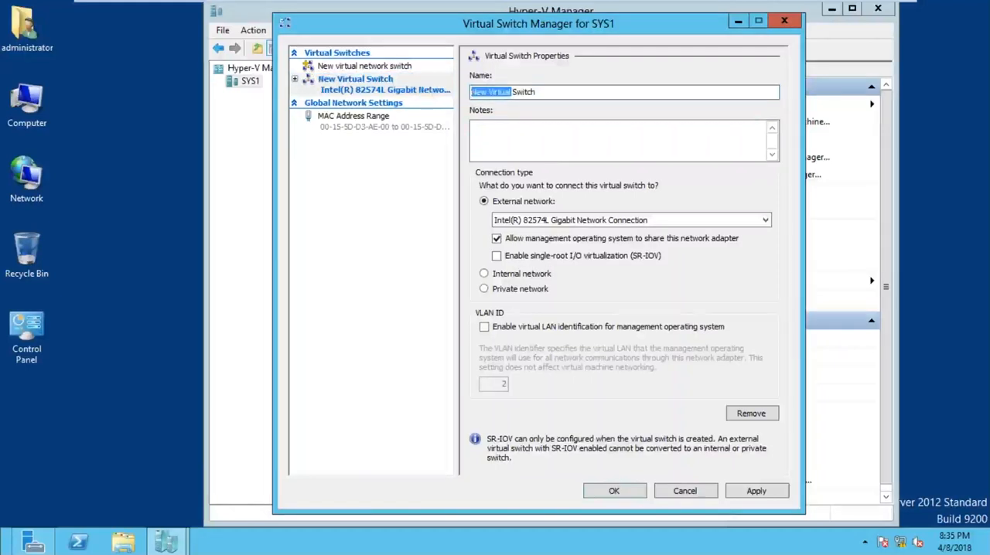
key("Delete")
left_click(516, 91)
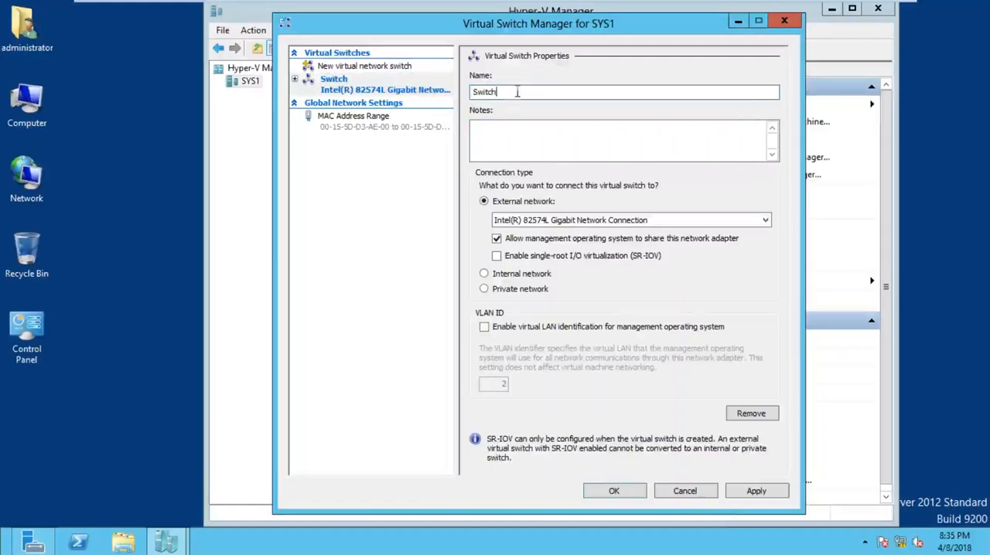
type("-1")
Step: Try to apply the new Switch -1, accepting the possible disruption of network connectivity
left_click(765, 497)
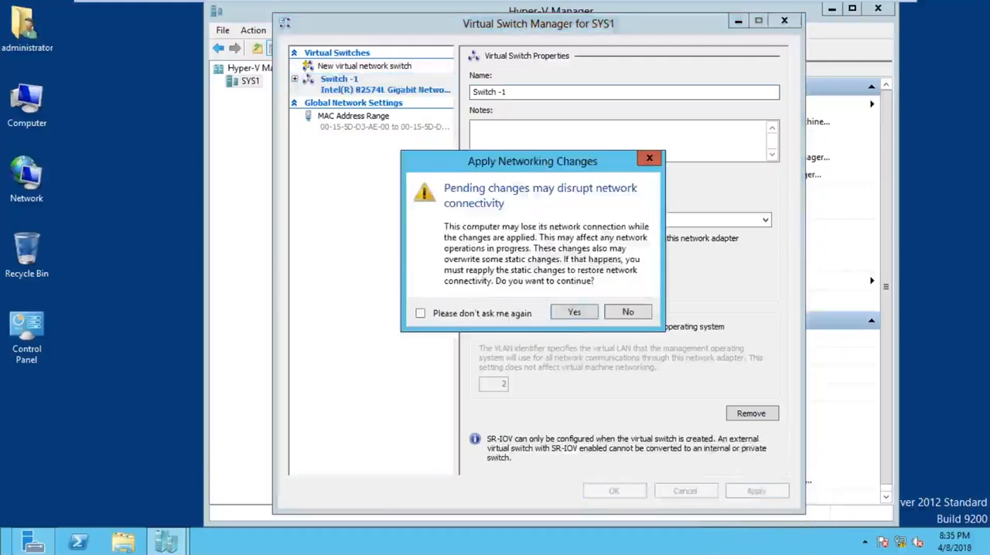
left_click(577, 315)
key("ctrl")
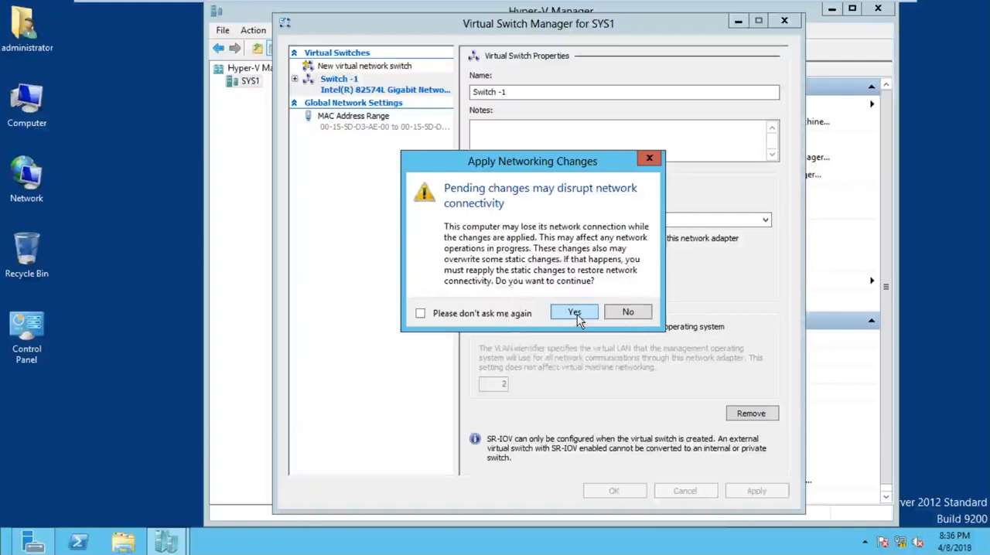
left_click(577, 315)
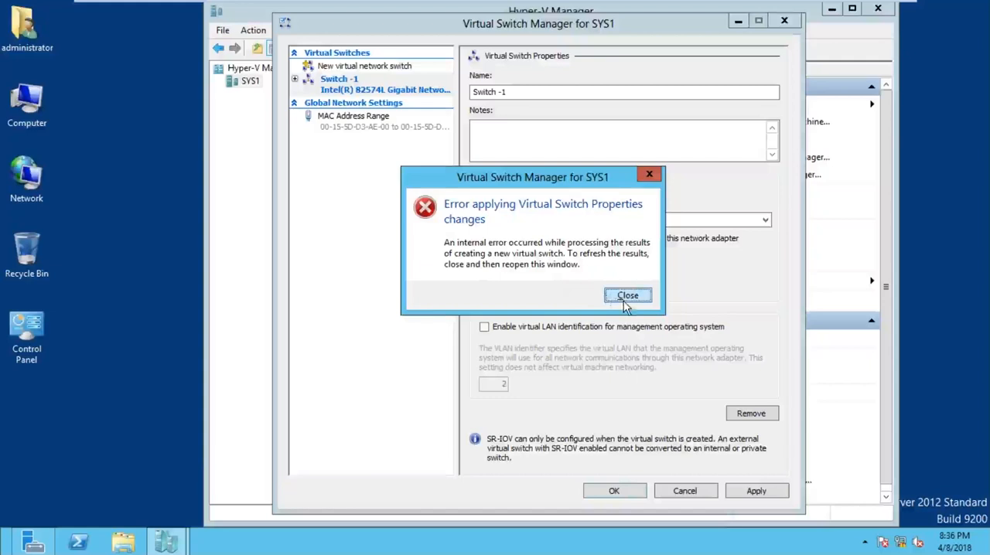
left_click(623, 301)
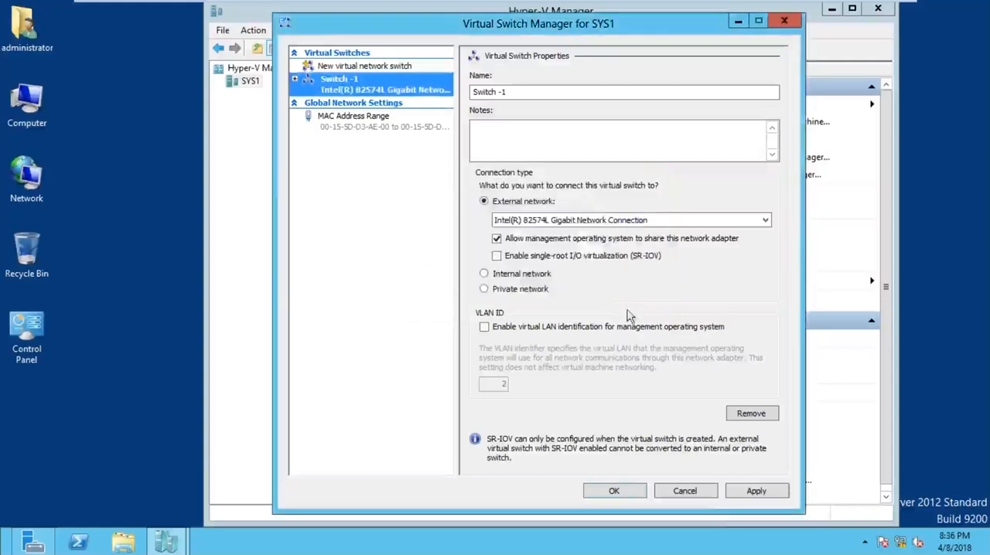
Step: Apply Switch -1 again, accept the pending network changes, and close the Virtual Switch Manager
left_click(757, 494)
left_click(575, 313)
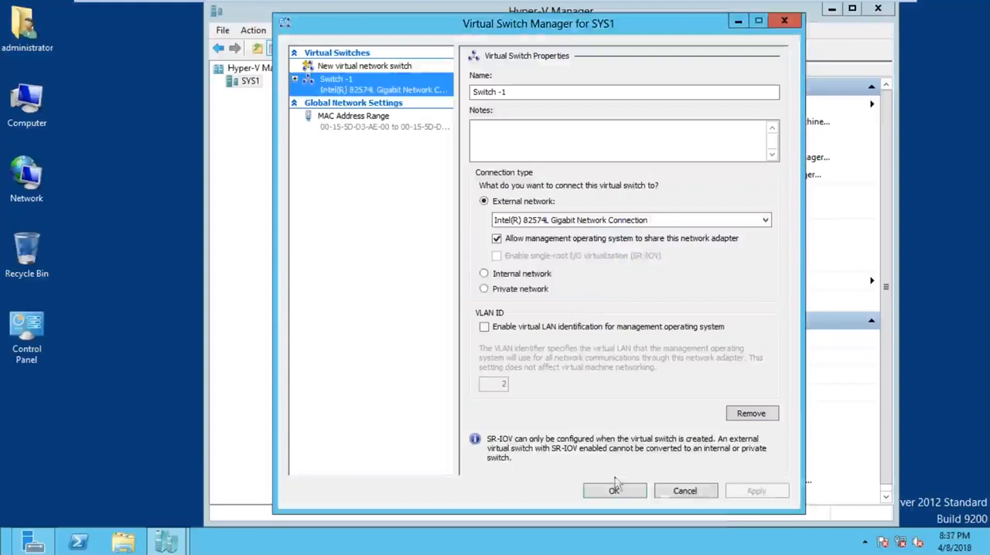
left_click(617, 495)
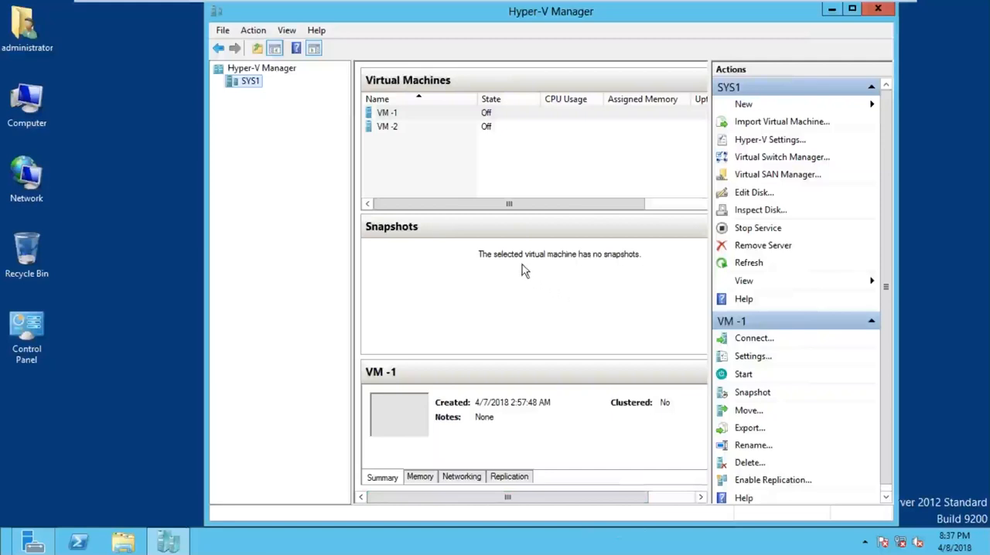
Step: Check the list of virtual switches on SYS1 for Switch -1, then close the Virtual Switch Manager
right_click(253, 82)
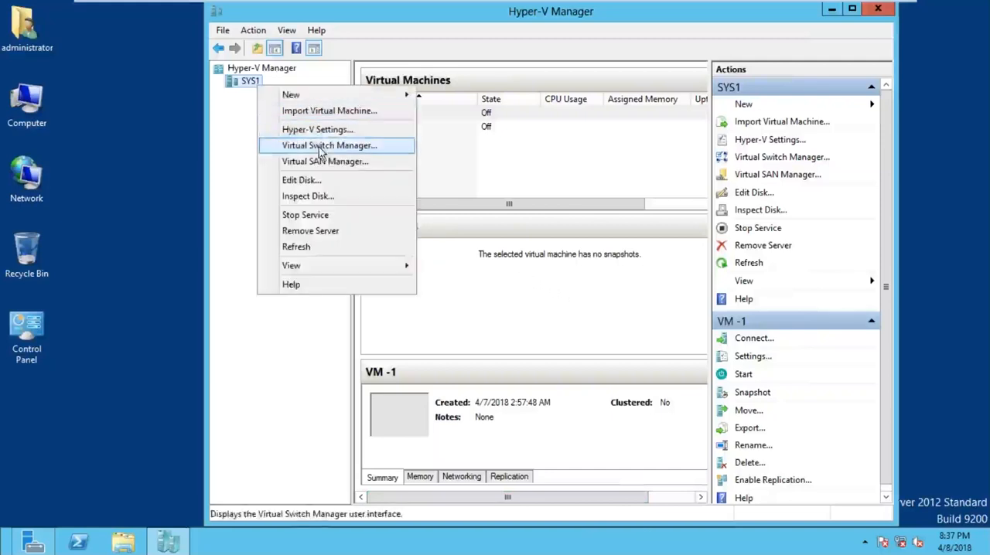
left_click(321, 152)
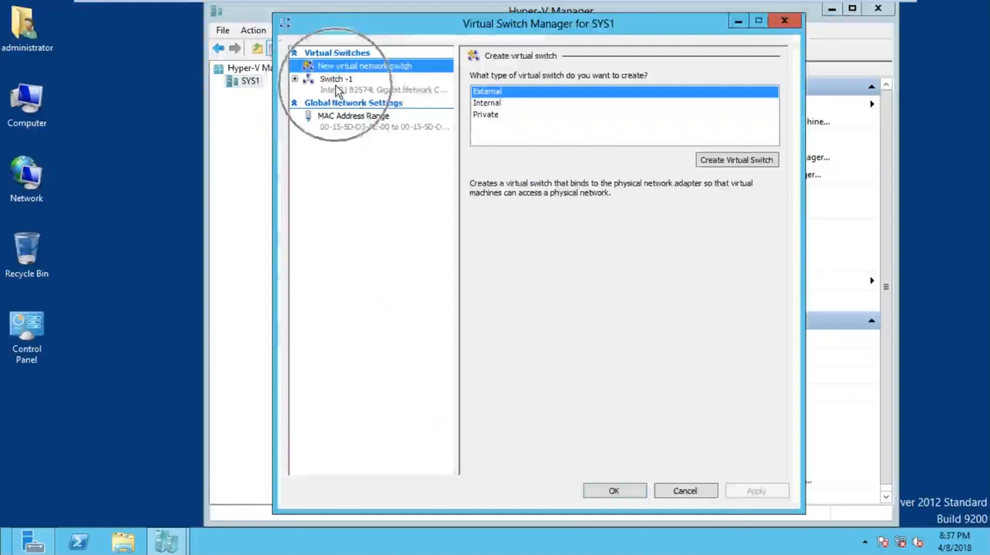
left_click(784, 22)
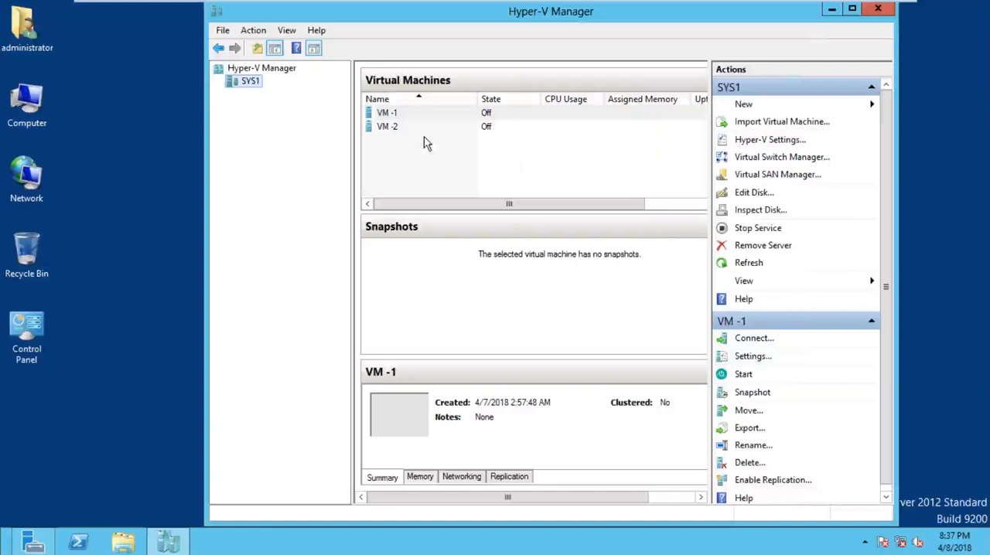
Step: Examine the networking details of VM -1 and return to its summary
left_click(462, 474)
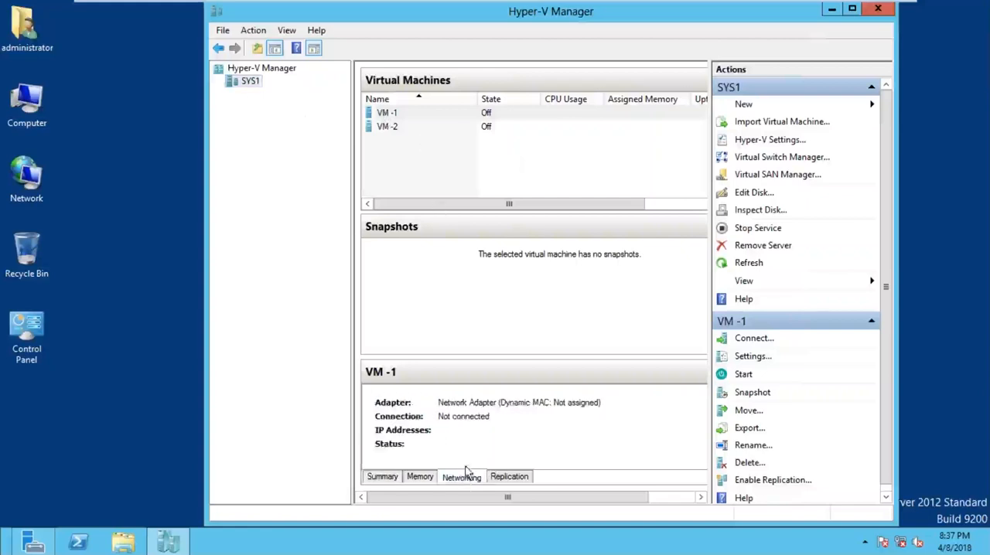
left_click(413, 113)
left_click(414, 114)
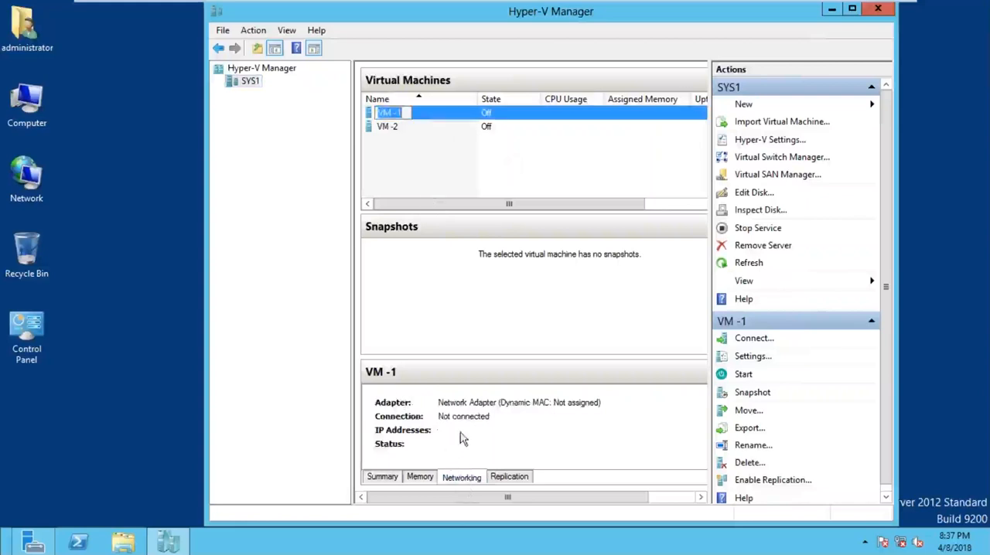
left_click(386, 477)
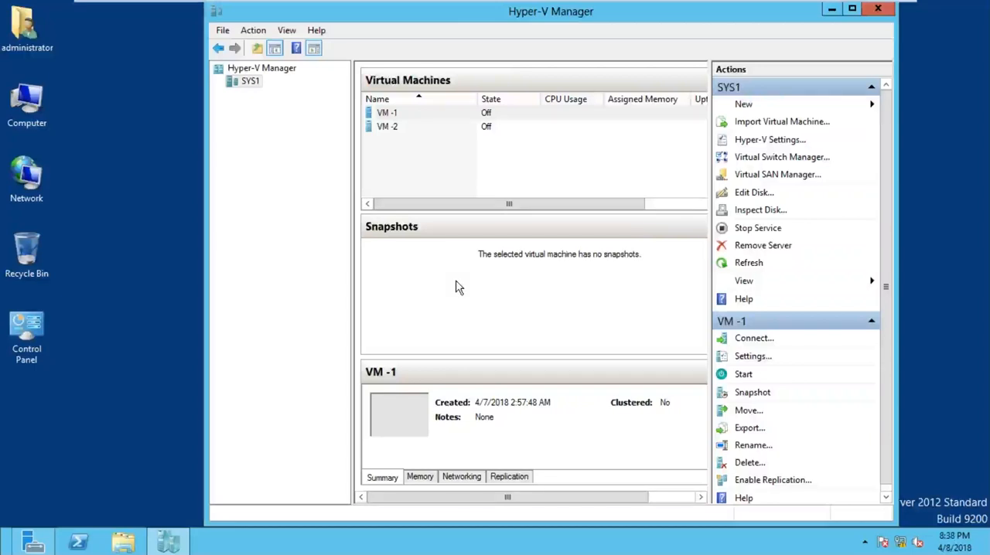
Step: Open the settings of the virtual machine VM -1
left_click(415, 114)
left_click(414, 114)
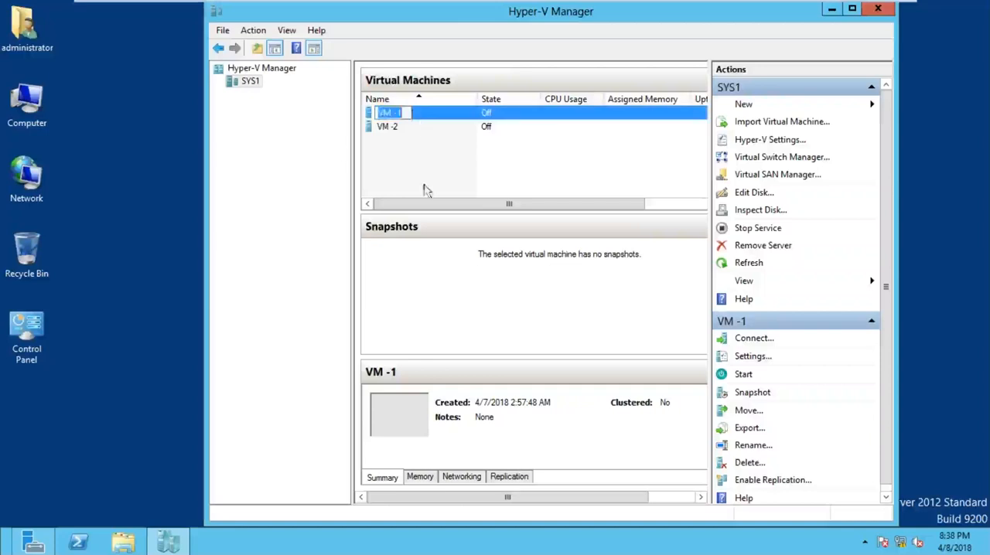
left_click(325, 142)
left_click(415, 116)
right_click(414, 114)
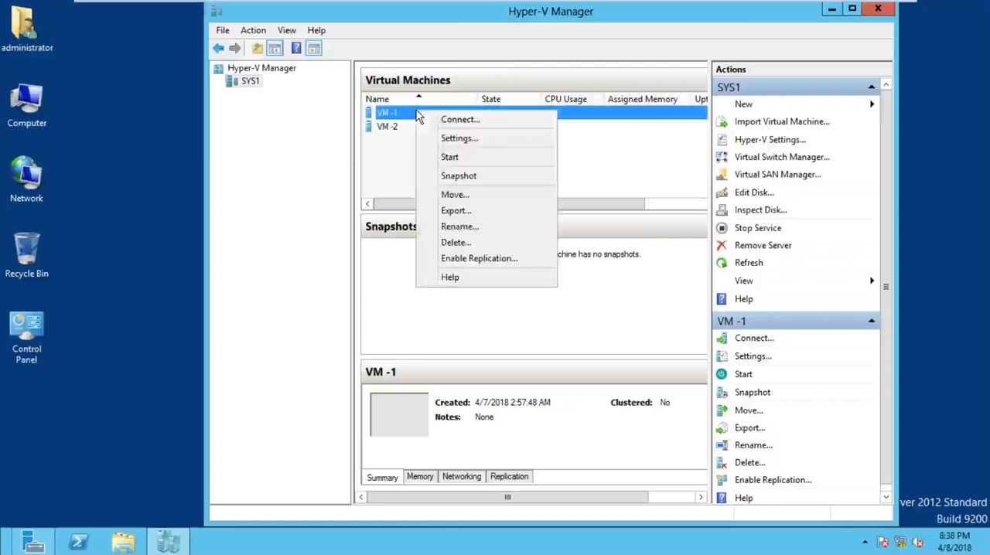
left_click(457, 141)
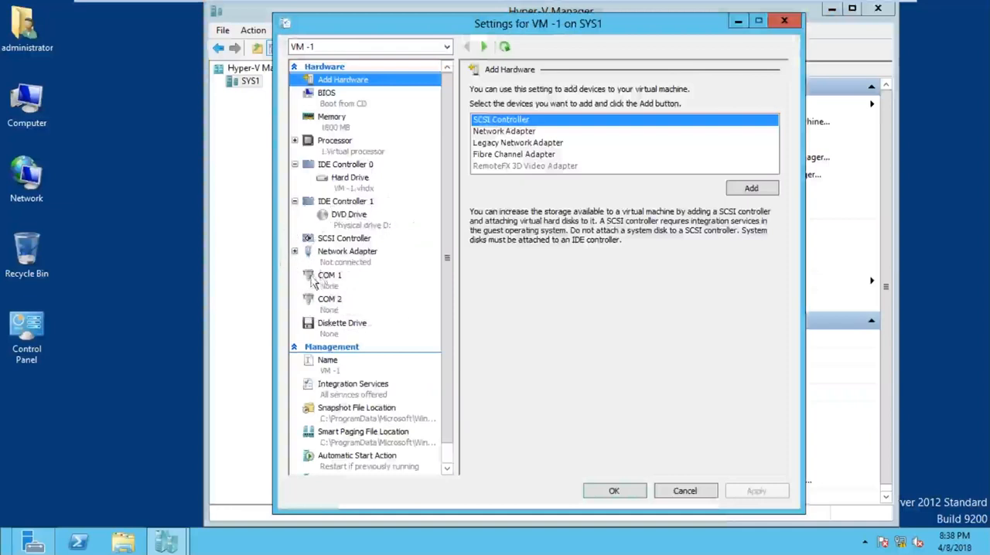
Step: Connect VM -1's network adapter to the virtual switch Switch -1, apply the change and close the settings
left_click(352, 267)
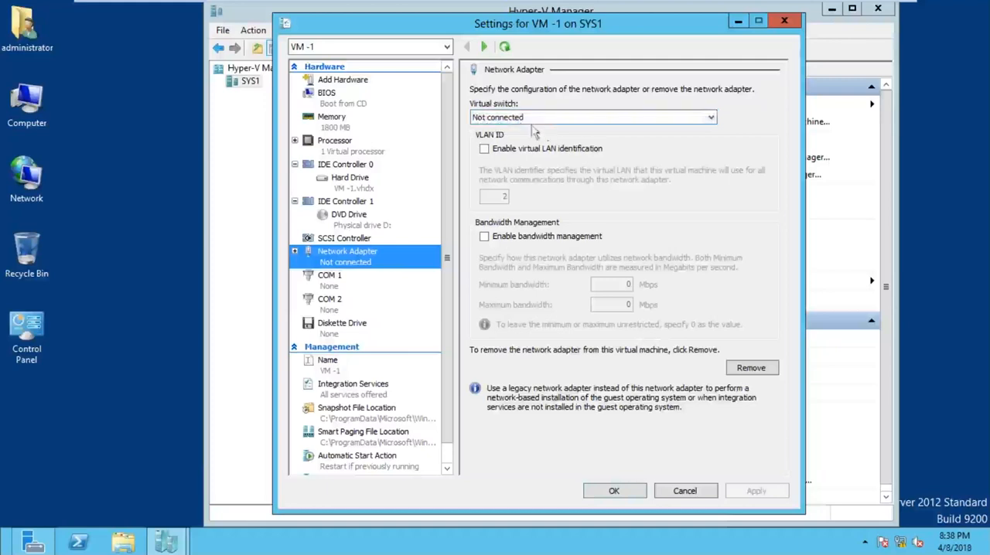
left_click(531, 118)
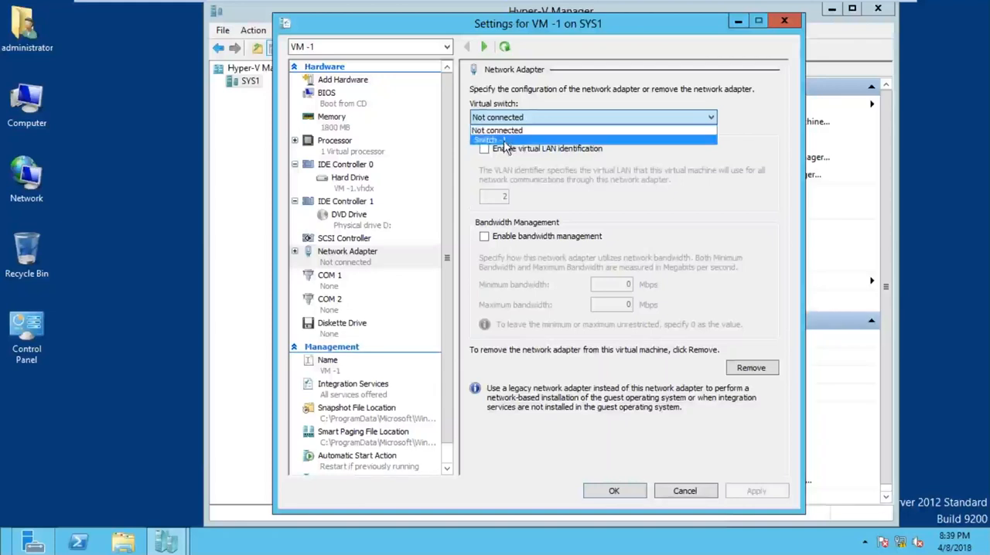
left_click(502, 140)
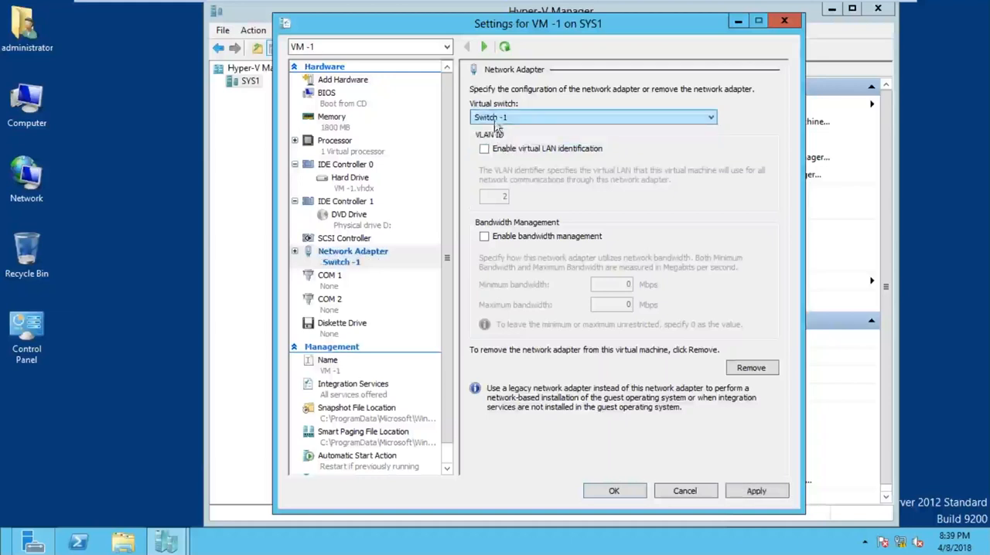
left_click(756, 492)
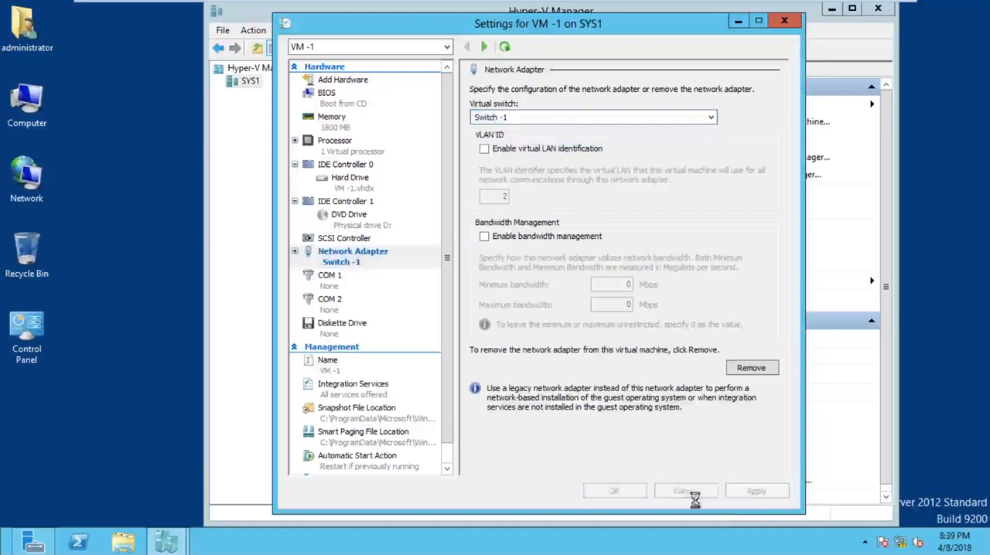
left_click(613, 491)
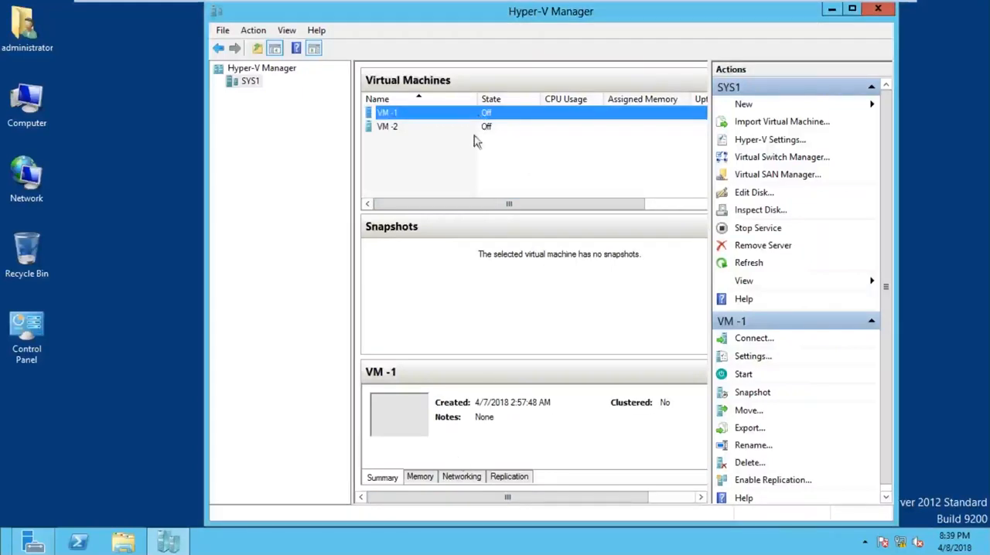
Step: Check which virtual switch VM -1 is connected to in its networking details
left_click(460, 477)
left_click(461, 477)
left_click(475, 478)
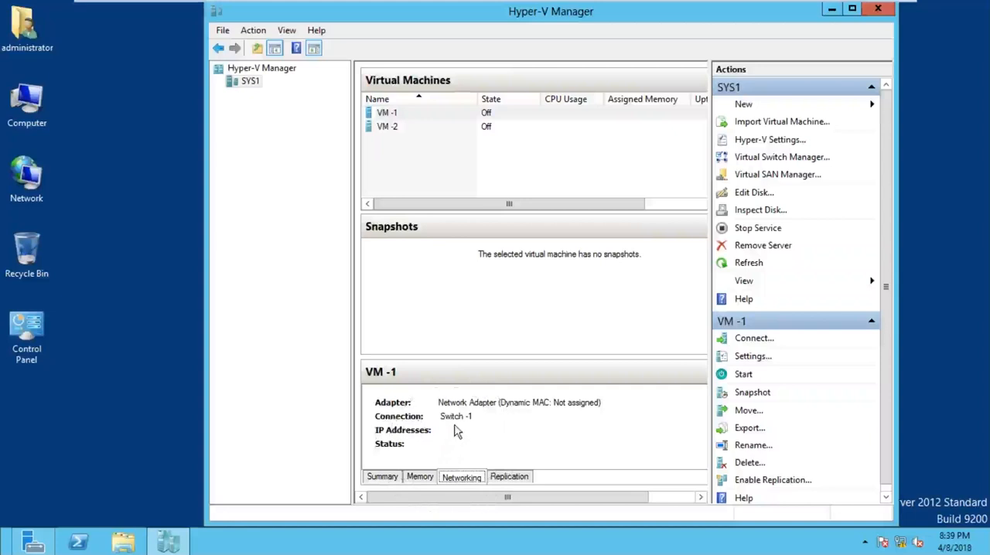
right_click(439, 103)
left_click(430, 115)
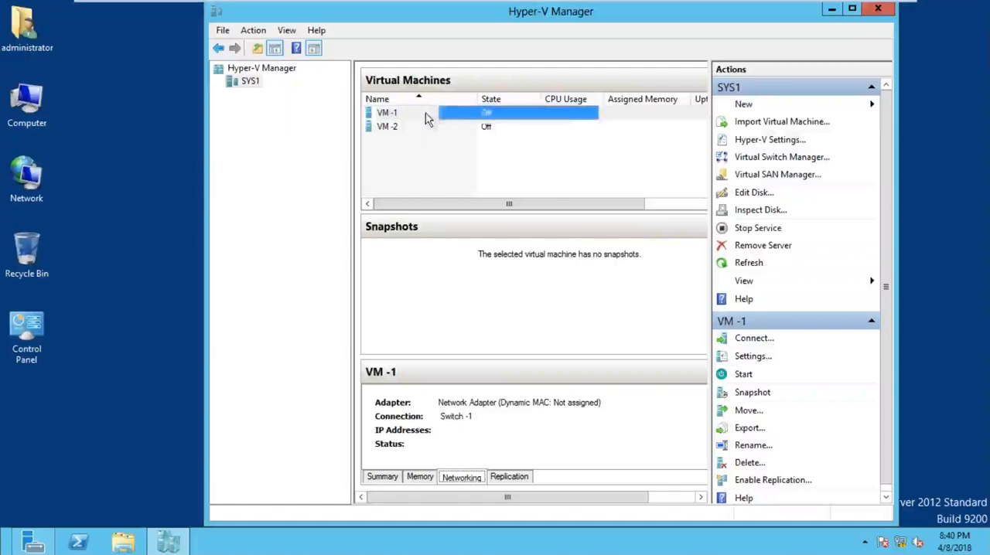
right_click(427, 116)
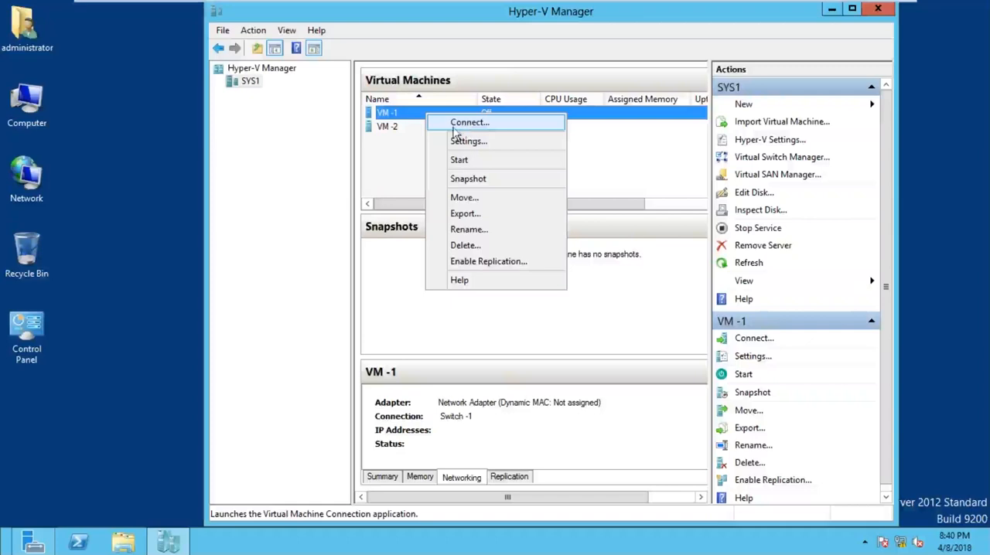
left_click(393, 153)
left_click(393, 153)
left_click(410, 116)
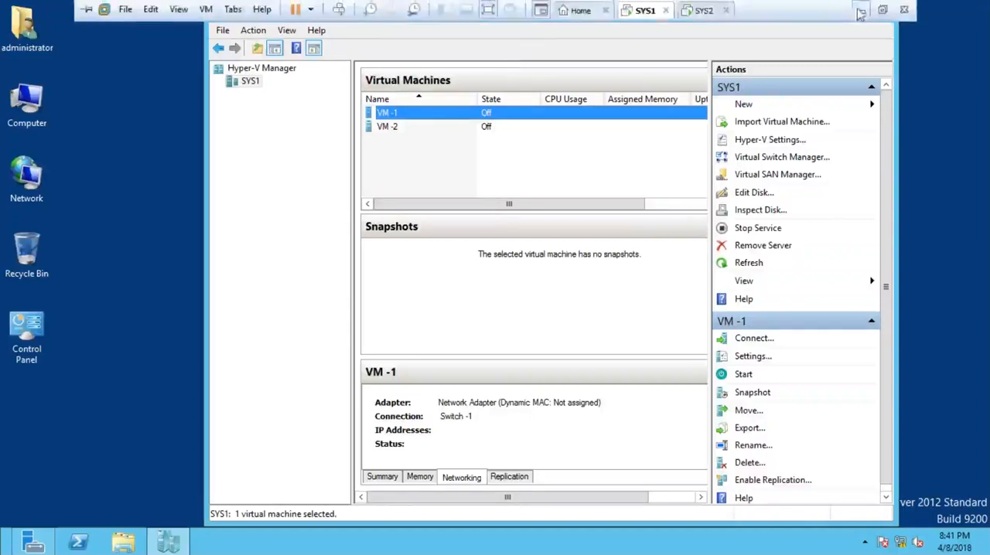
Step: Switch to the slide show with the hand-drawn network diagram and erase the X beside VM-1's NIC label
left_click(860, 14)
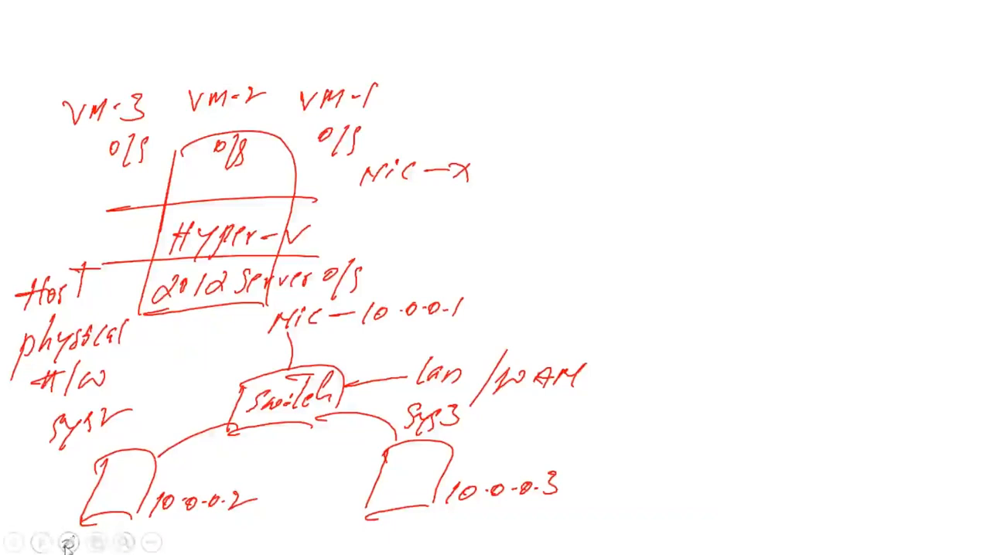
left_click(68, 542)
left_click(61, 467)
left_click_drag(457, 184, 466, 160)
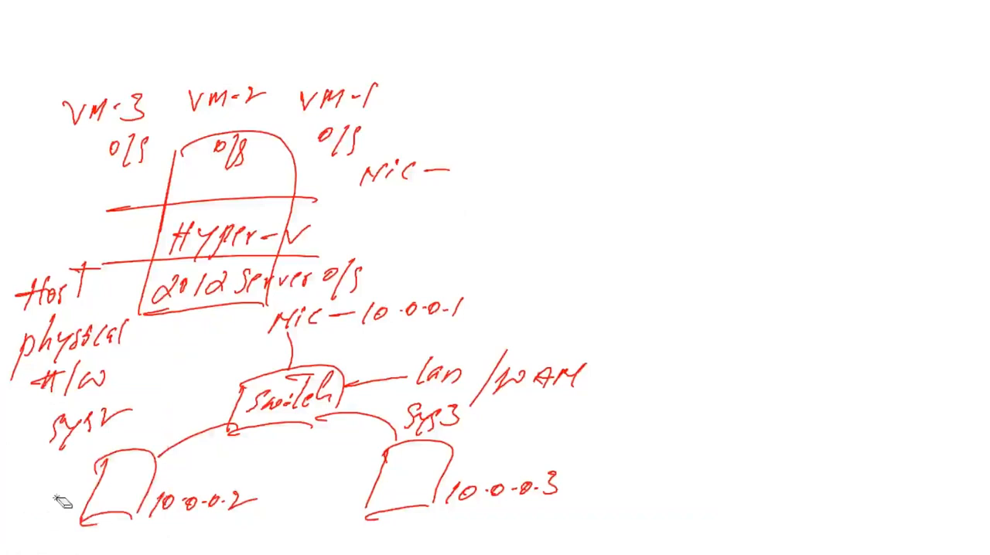
Step: Handwrite the IP address 10.0.0.51 in red pen after VM-1's NIC label
left_click(74, 542)
left_click(68, 431)
mouse_move(458, 159)
left_mouse_down()
mouse_move(455, 181)
mouse_move(472, 164)
mouse_move(536, 161)
mouse_move(558, 173)
mouse_move(577, 154)
mouse_move(587, 171)
left_mouse_up()
left_click(488, 170)
left_click(522, 169)
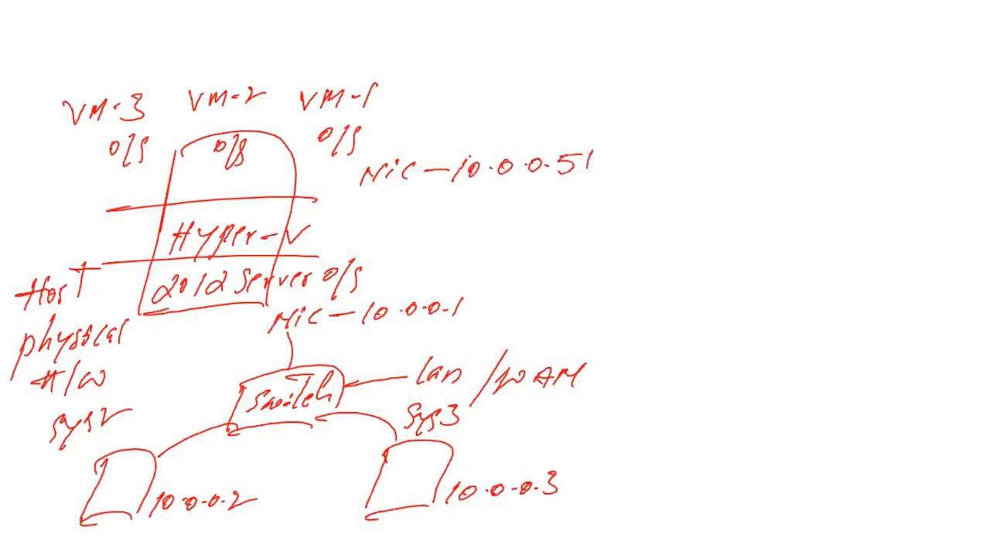
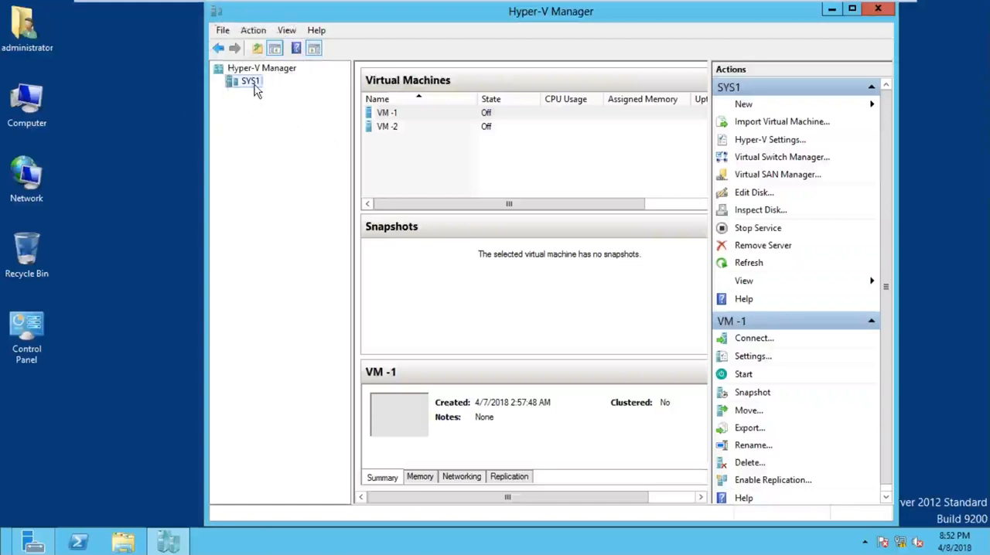
Step: Start a new virtual hard disk on SYS1 using the VHDX format and the Fixed size type
right_click(256, 91)
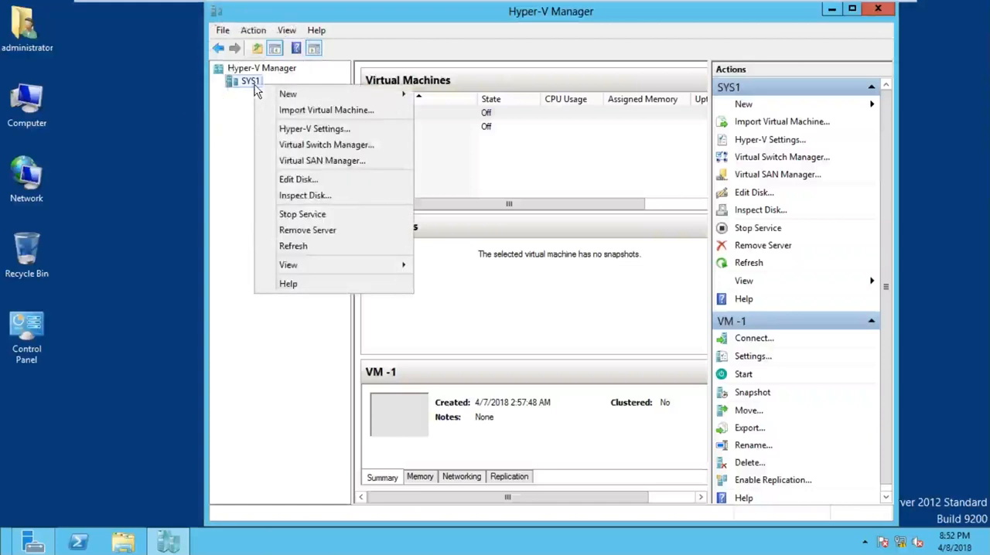
mouse_move(273, 96)
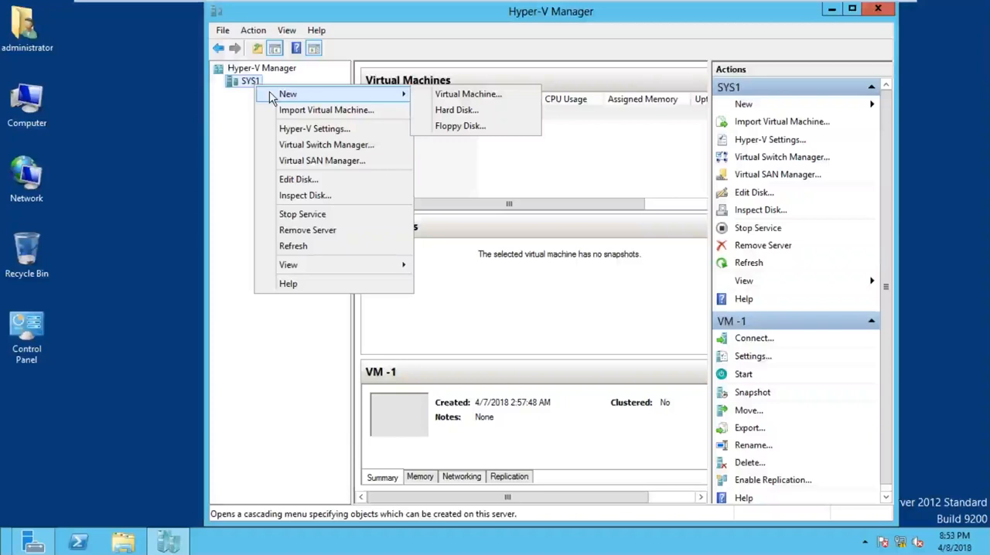
left_click(456, 111)
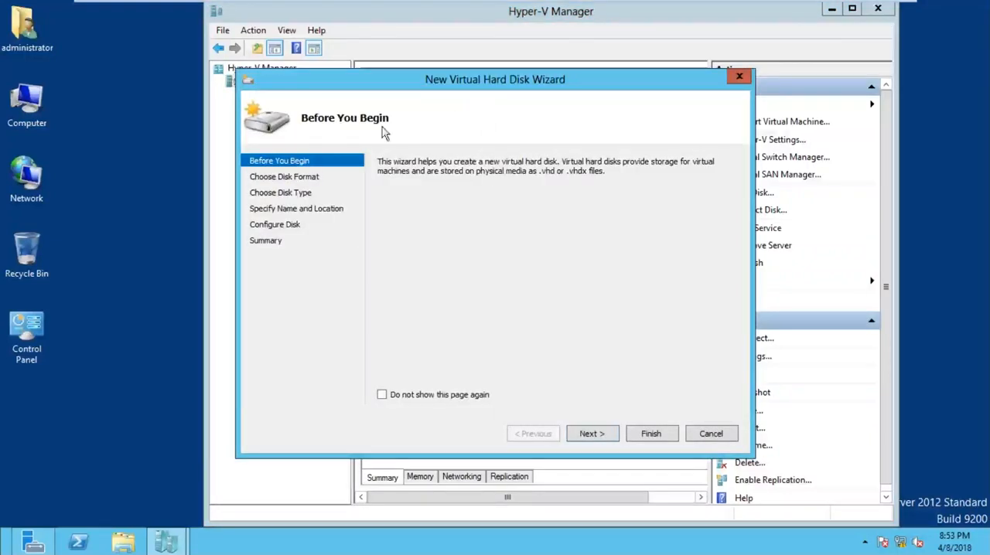
left_click(592, 435)
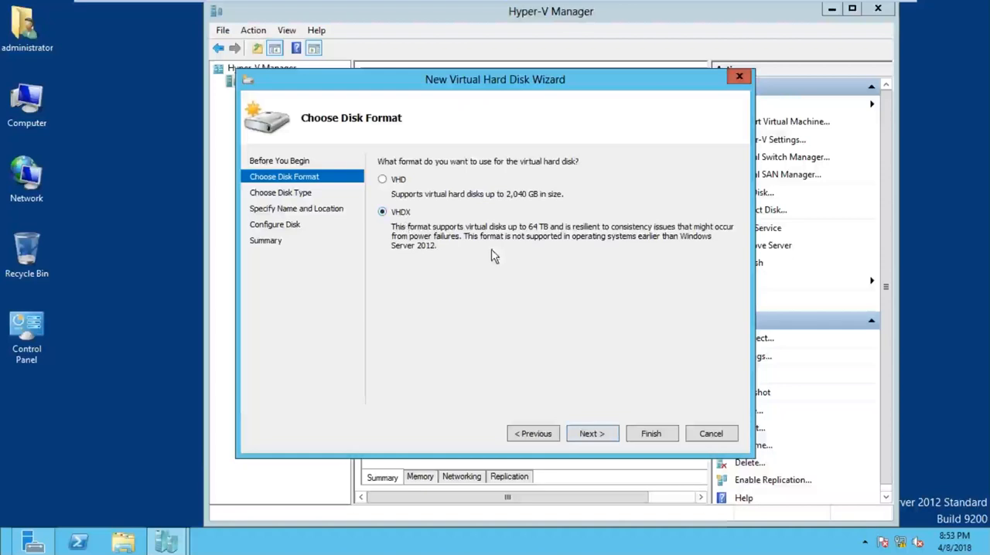
left_click(604, 441)
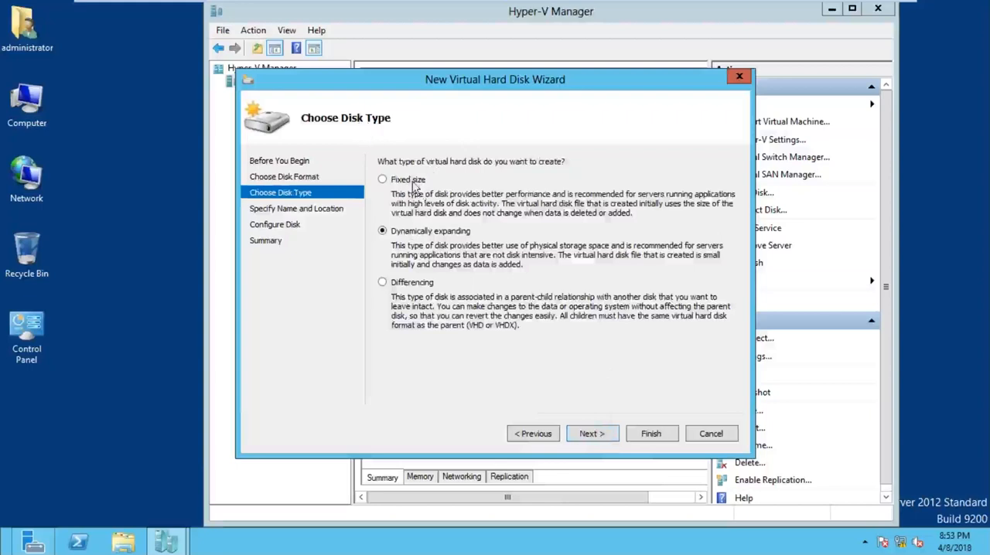
key("ctrl")
left_click(415, 187)
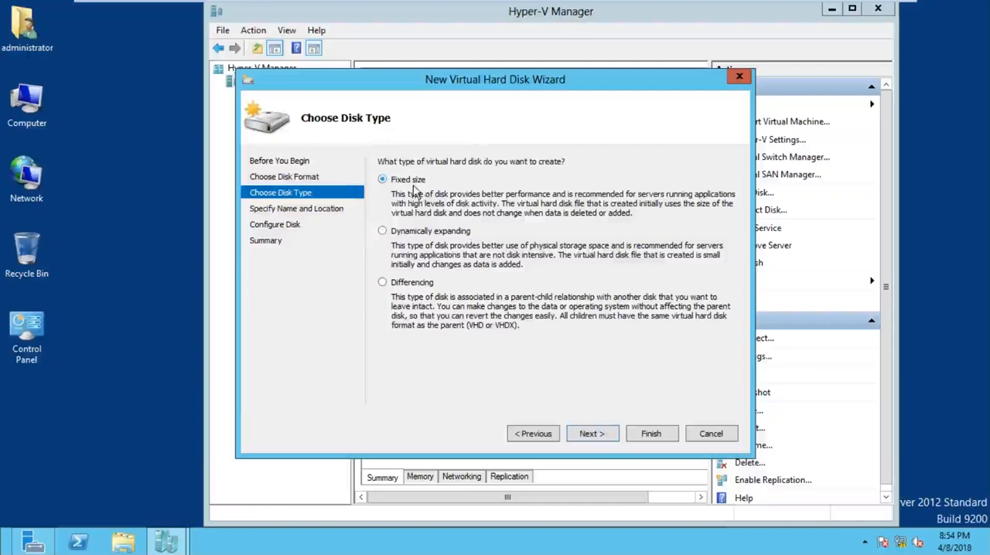
left_click(588, 436)
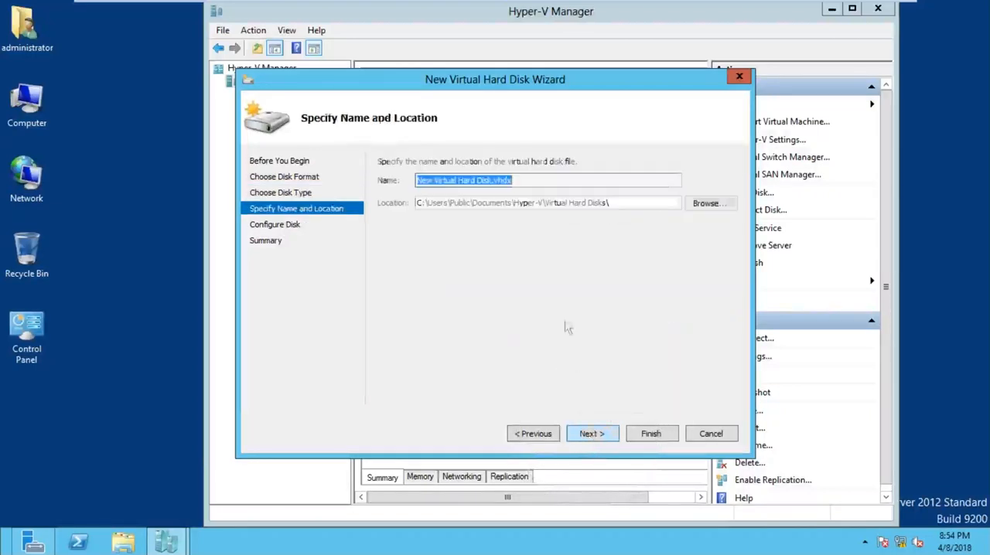
Step: Name the new virtual hard disk file FIXED.vhdx and keep the default storage location
left_click(517, 181)
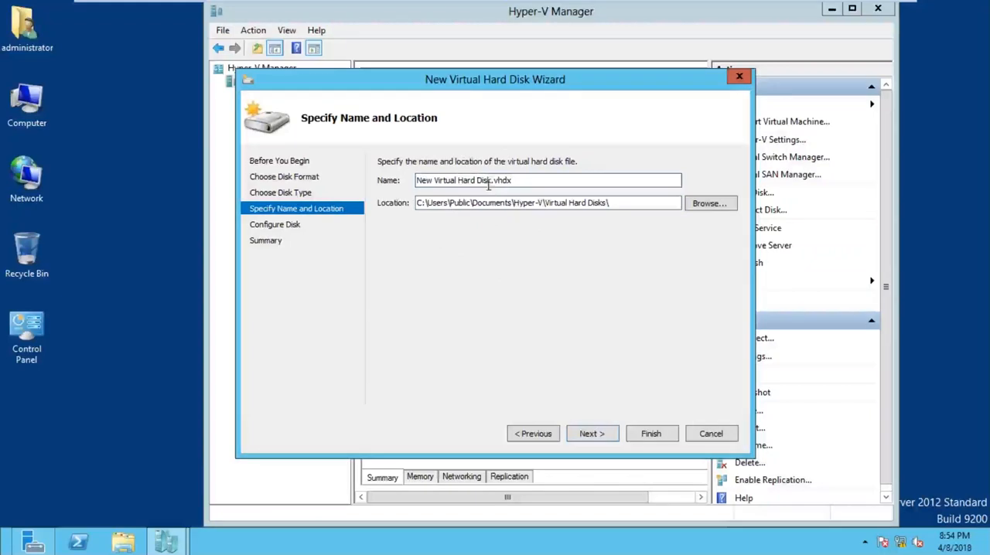
left_click_drag(477, 179, 346, 177)
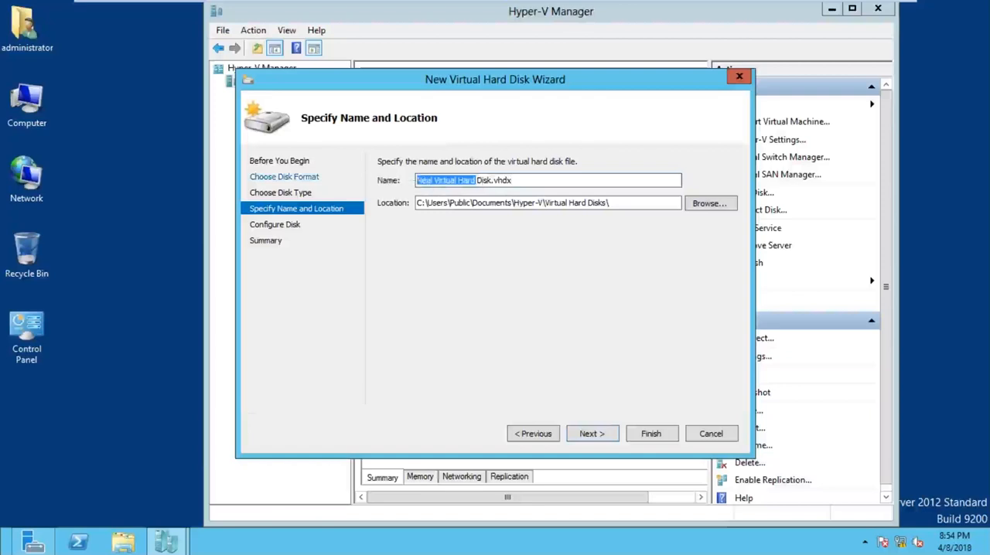
key("Delete")
key("Delete")
key("Delete")
key("Delete")
key("Delete")
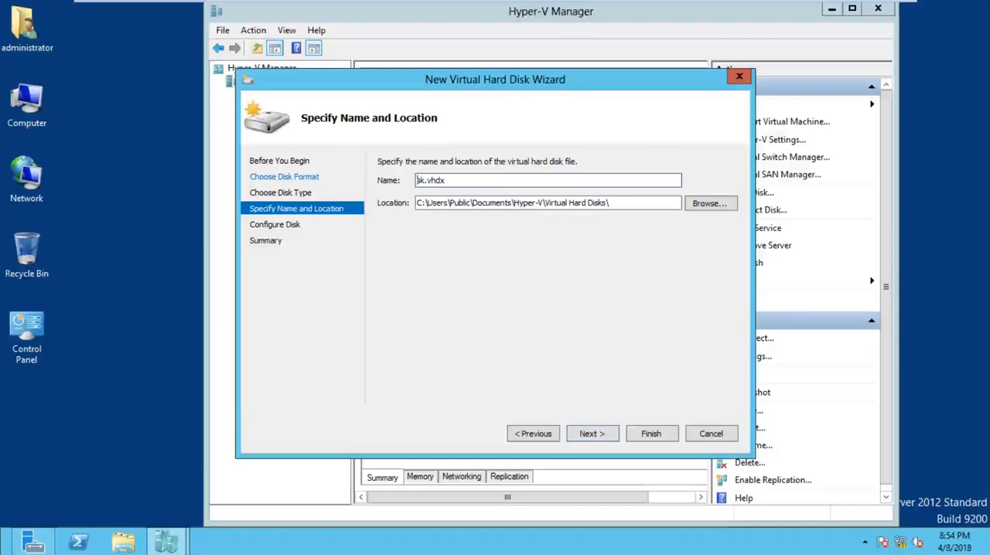
type("FIXED")
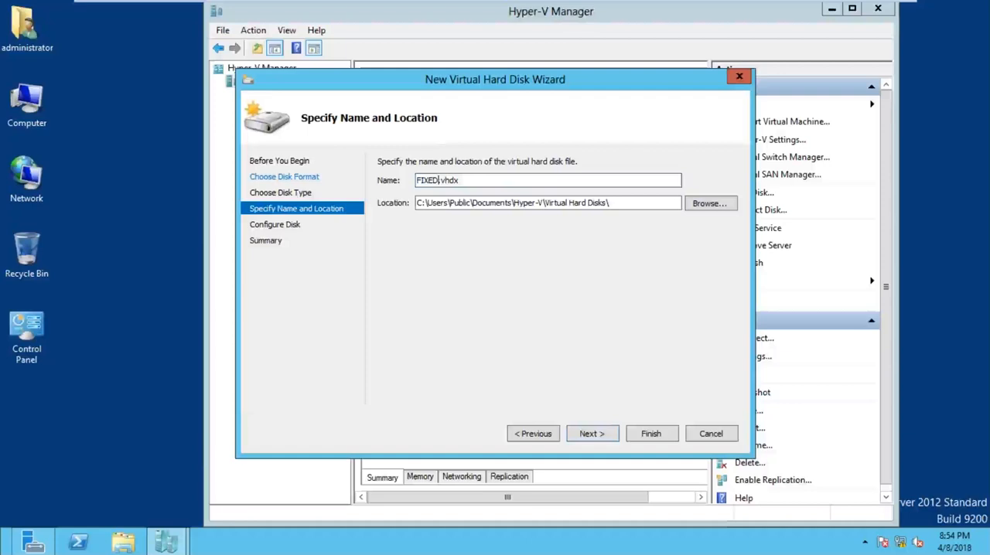
left_click(594, 433)
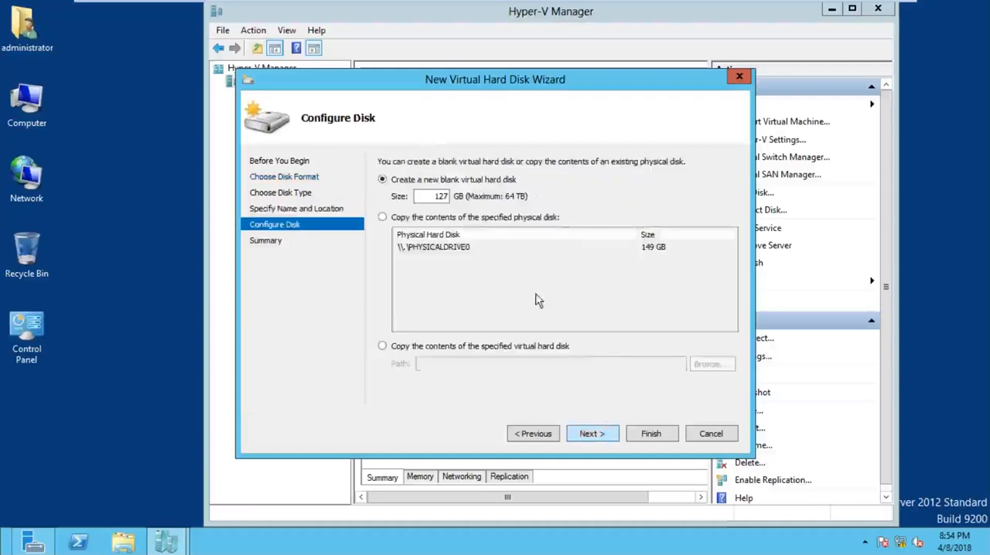
Step: Set the blank virtual hard disk's size to 5 GB and finish creating it
left_click_drag(424, 195, 452, 197)
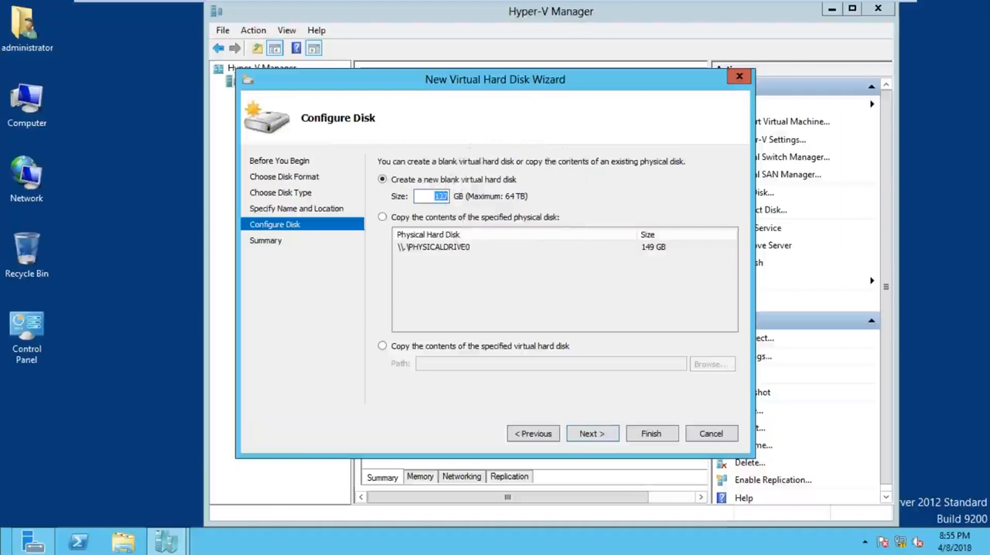
type("5")
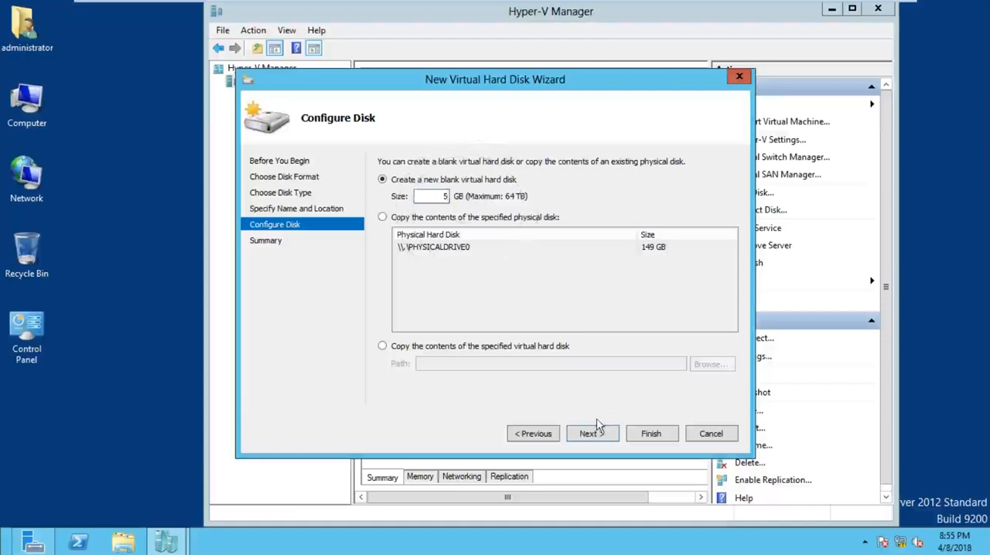
left_click(611, 438)
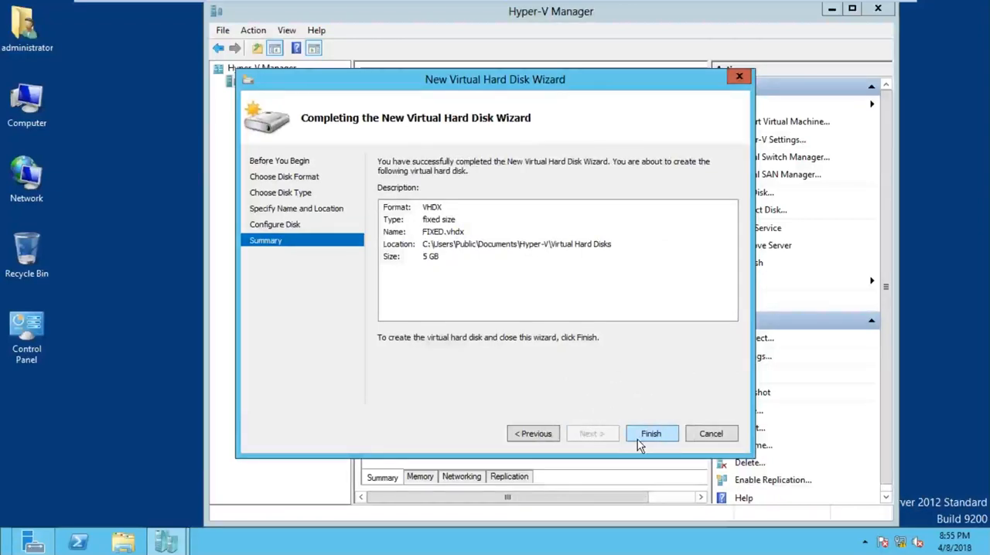
left_click(641, 439)
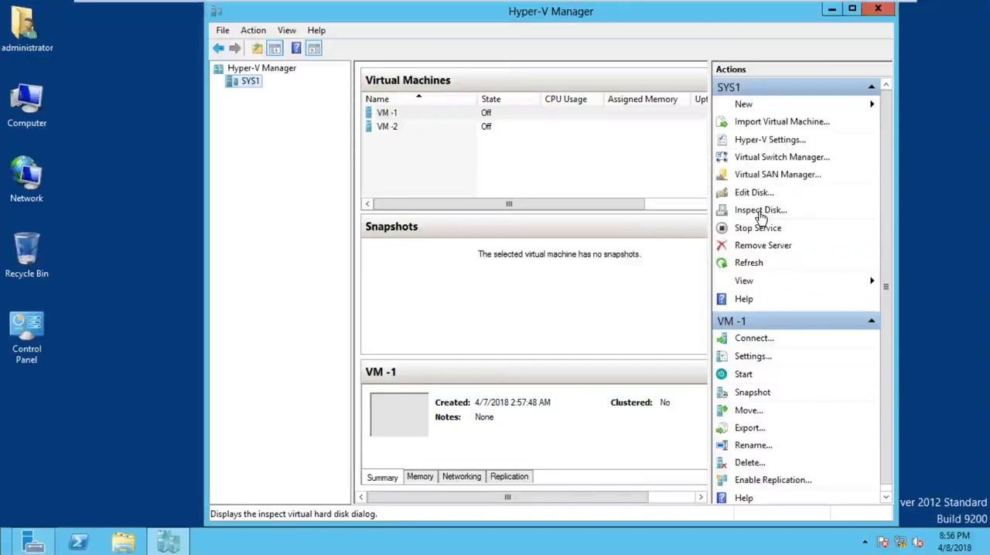
Step: Browse for a disk to inspect and delete the VM-3 disk image from the Virtual hard disks folder
left_click(760, 210)
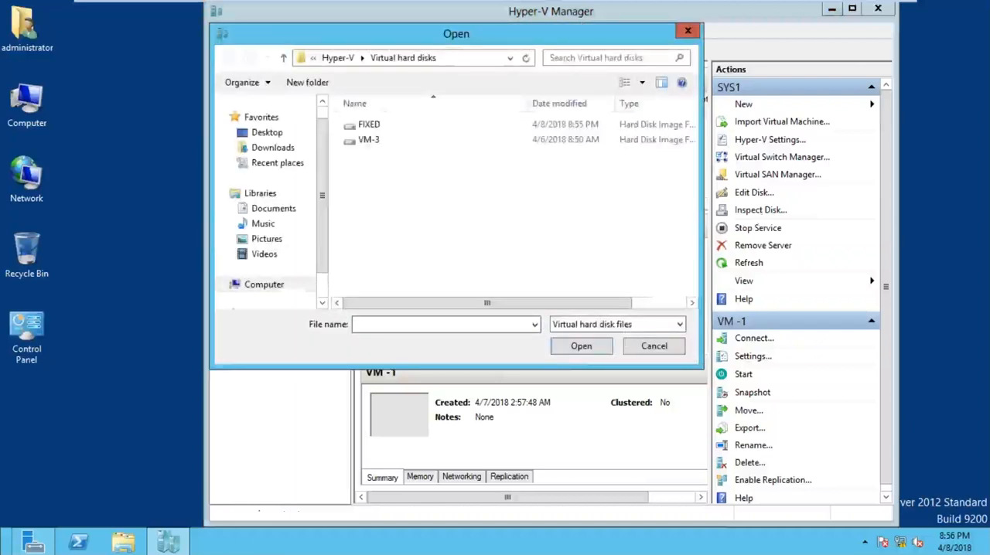
left_click(368, 129)
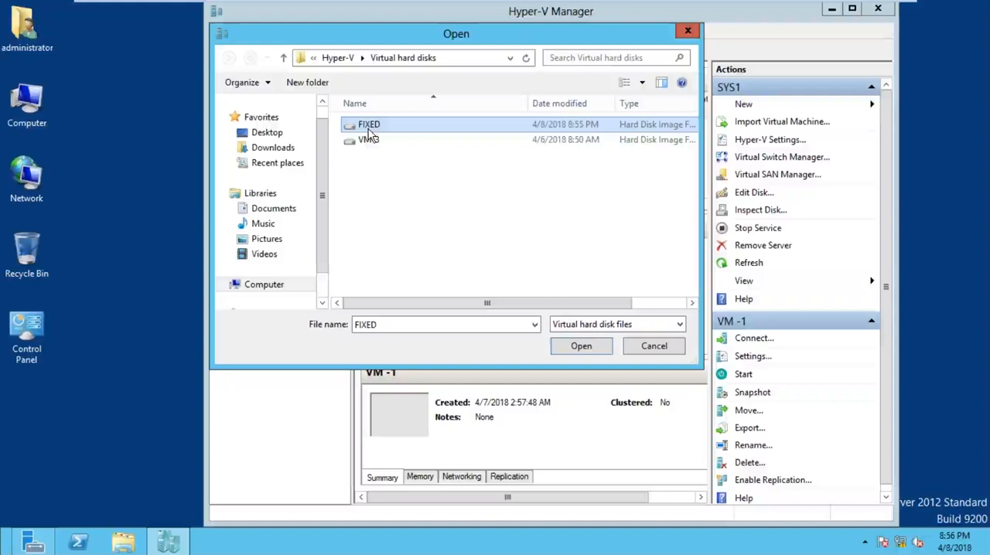
left_click(363, 139)
right_click(361, 141)
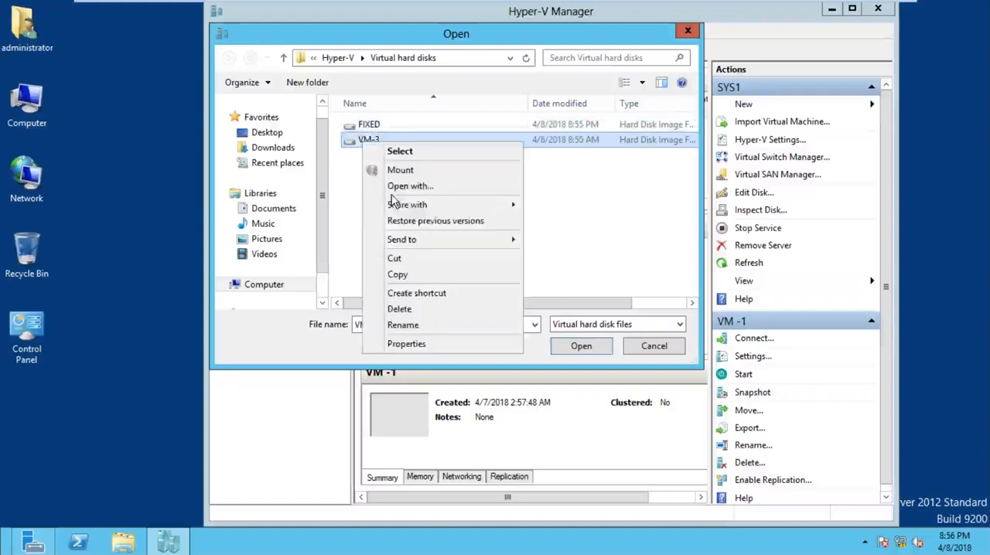
left_click(416, 310)
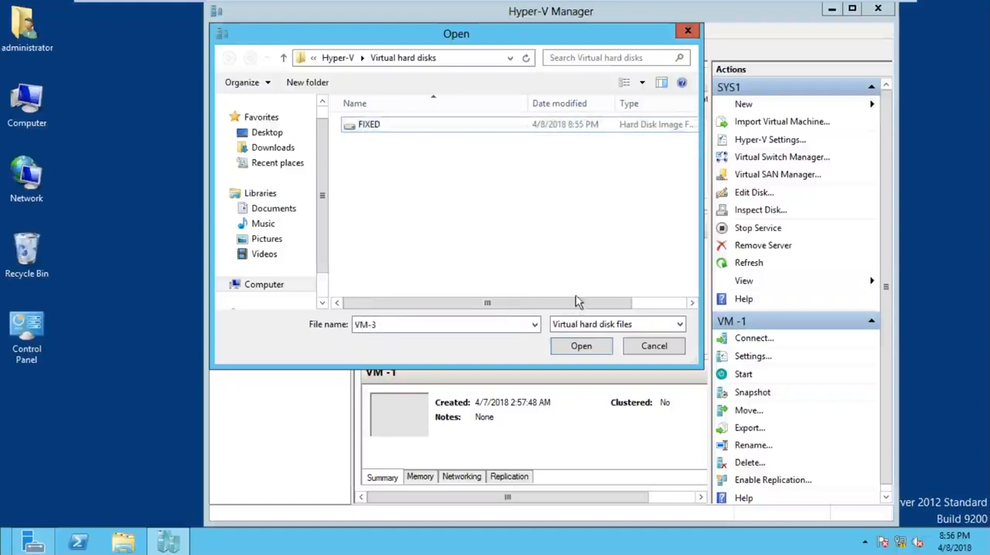
Step: Inspect the properties of the FIXED virtual hard disk and close them
left_click(385, 134)
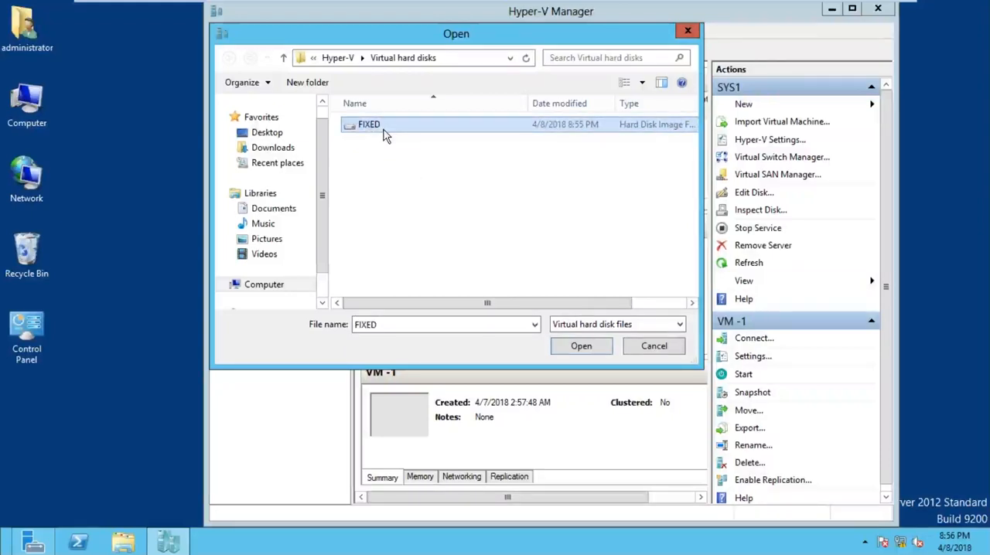
left_click(580, 350)
left_click(579, 349)
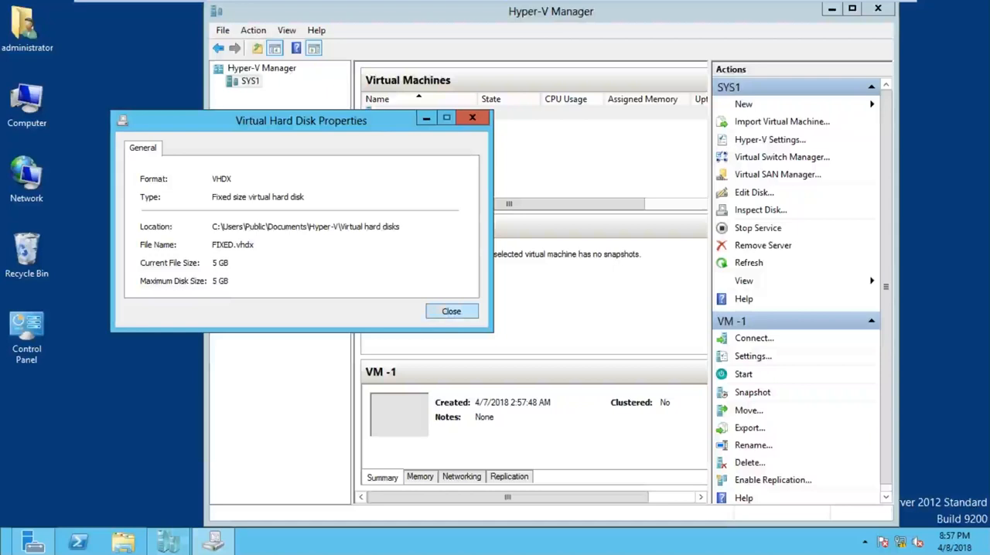
left_click(451, 312)
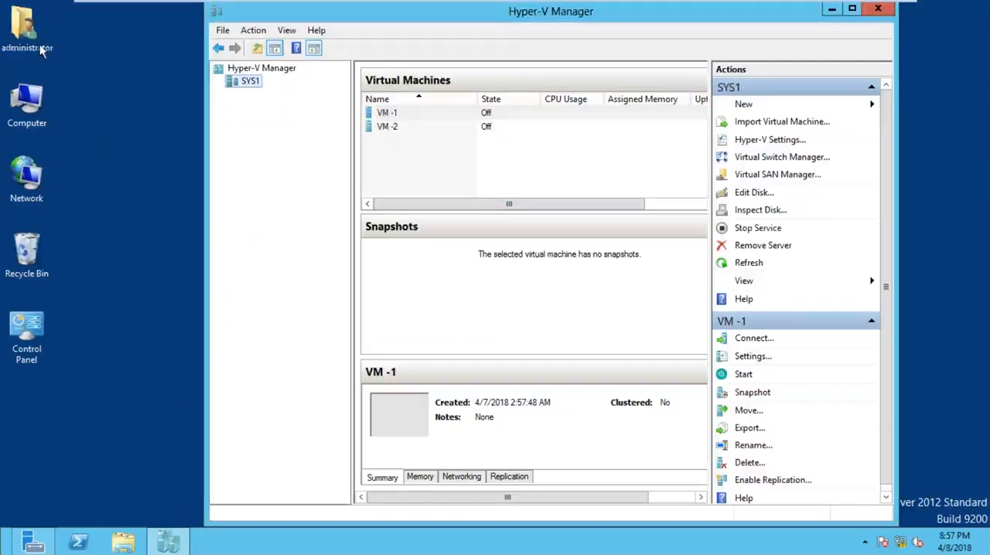
Step: In File Explorer, browse to C:\Users\Public\Public Documents\Hyper-V\Virtual hard disks and select the FIXED disk image to check its size
double_click(46, 99)
double_click(381, 149)
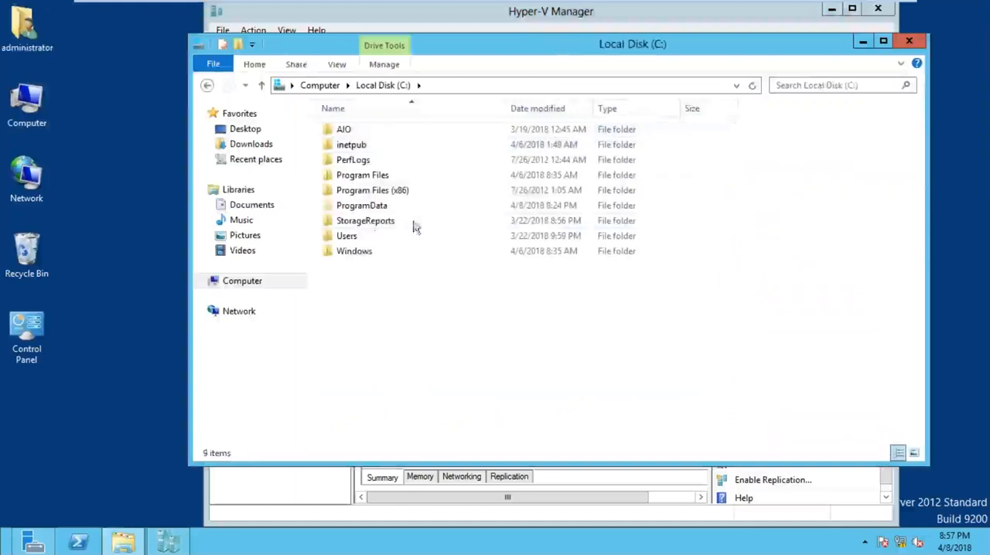
double_click(363, 236)
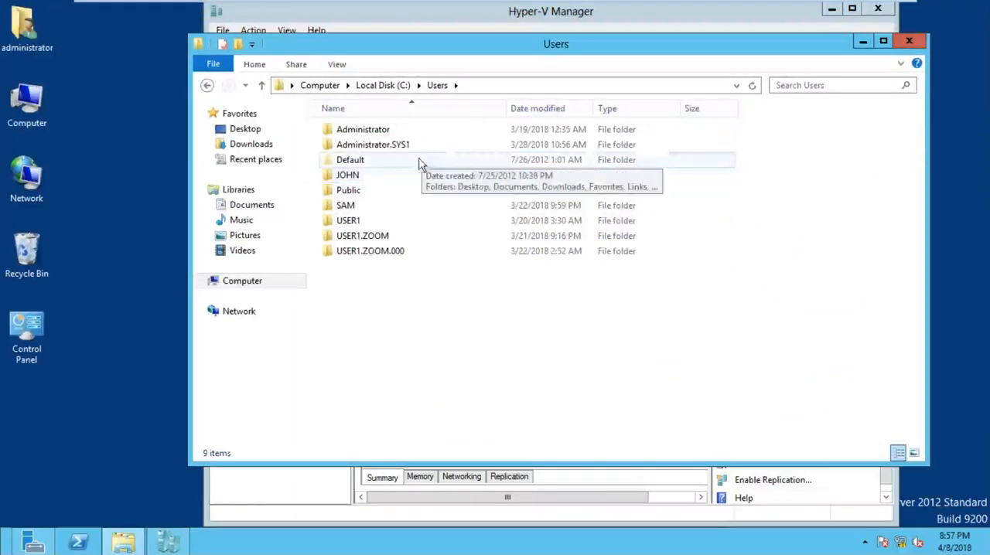
double_click(376, 191)
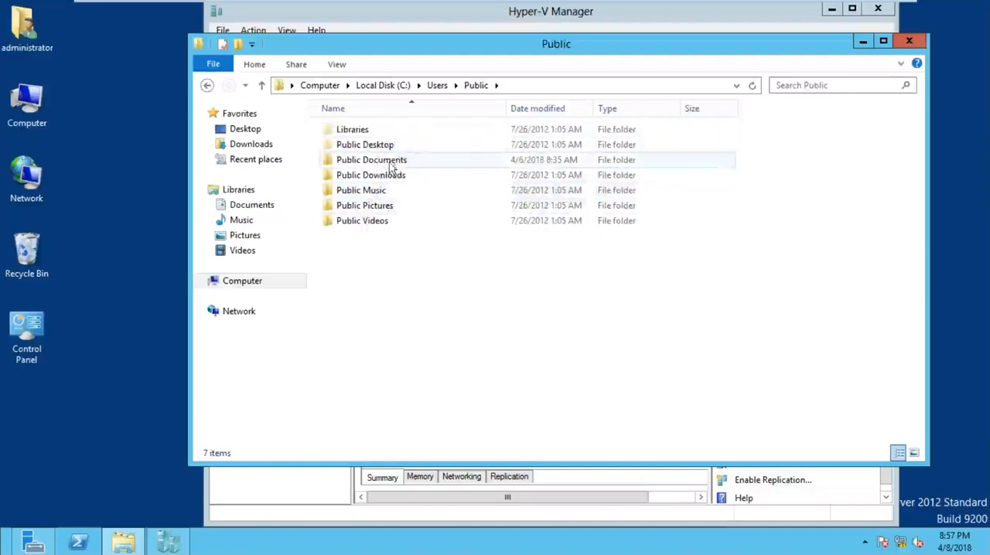
left_click(395, 162)
double_click(394, 162)
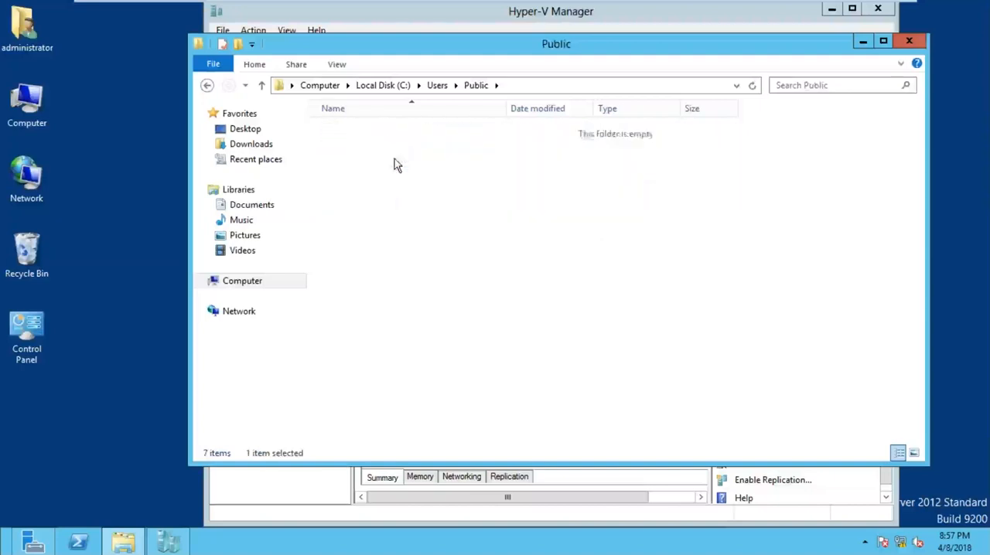
left_click(357, 133)
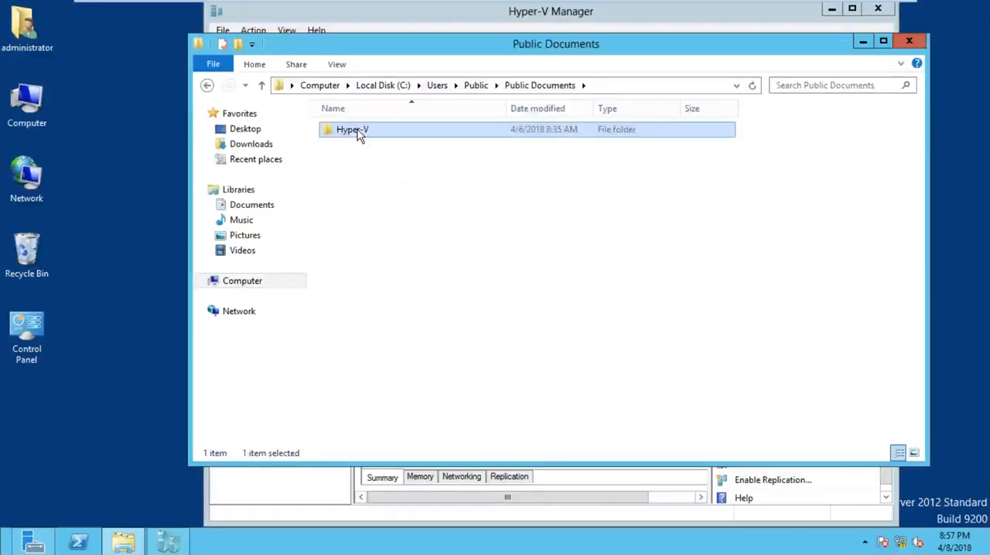
double_click(357, 131)
left_click(374, 132)
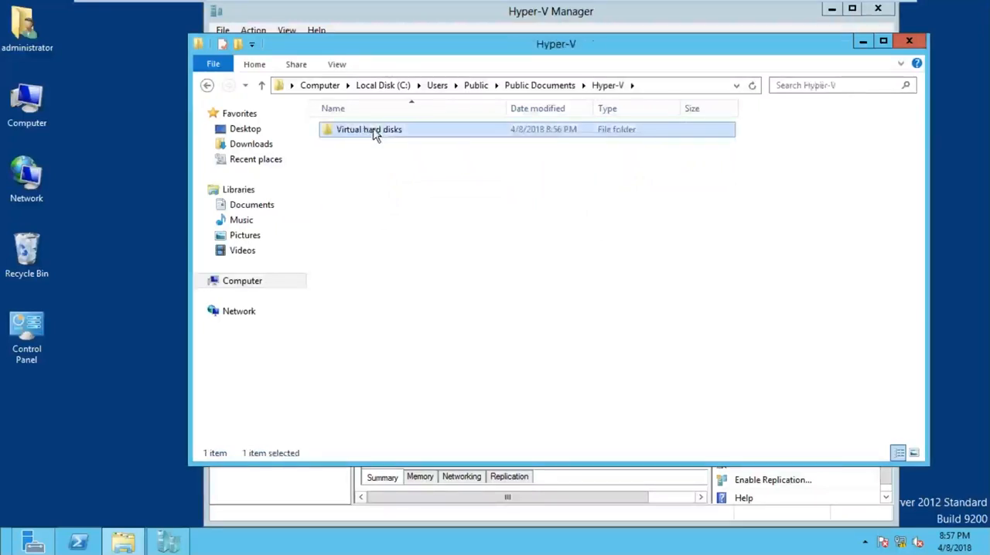
double_click(374, 133)
left_click(351, 138)
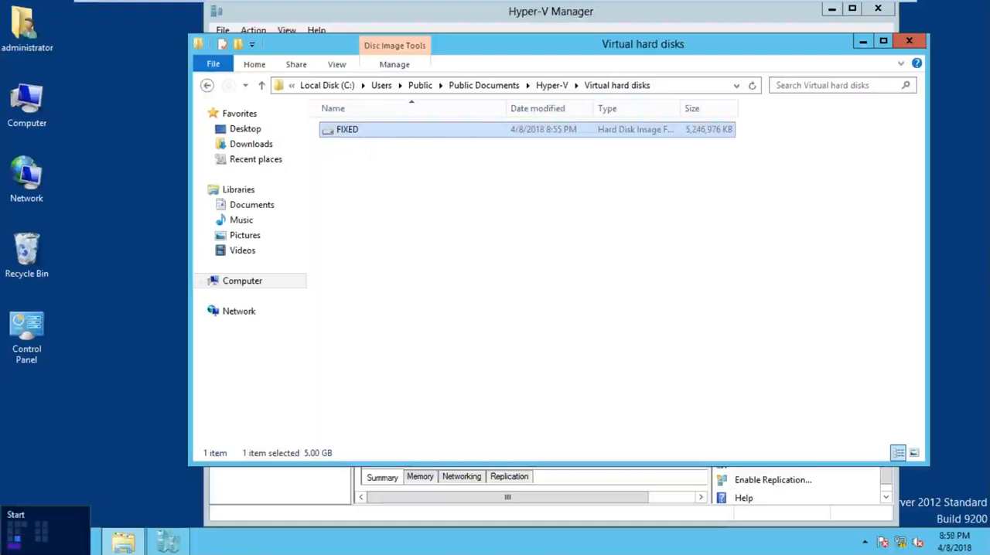
Step: Open Disk Management to review the host's disks, and minimize it to return to the Virtual hard disks folder
right_click(5, 549)
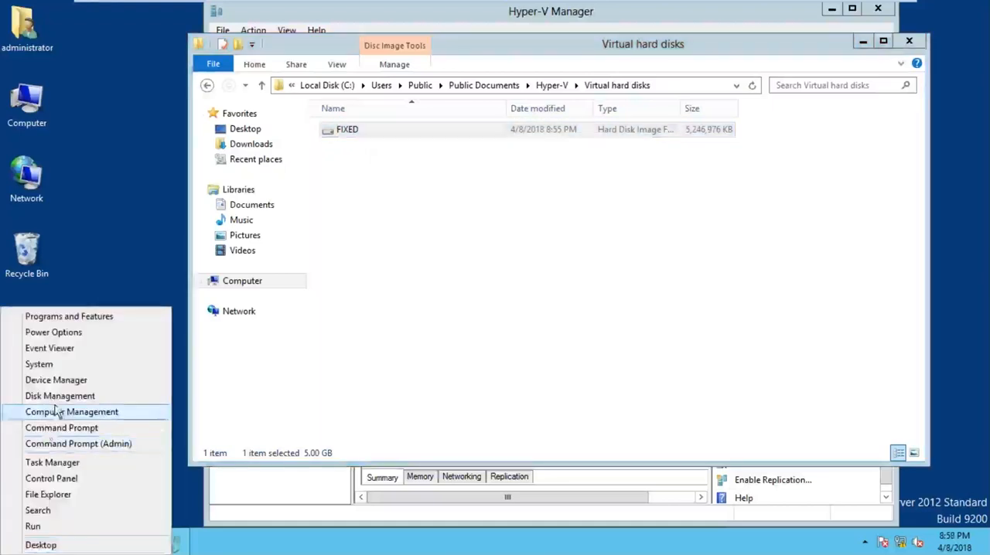
left_click(58, 395)
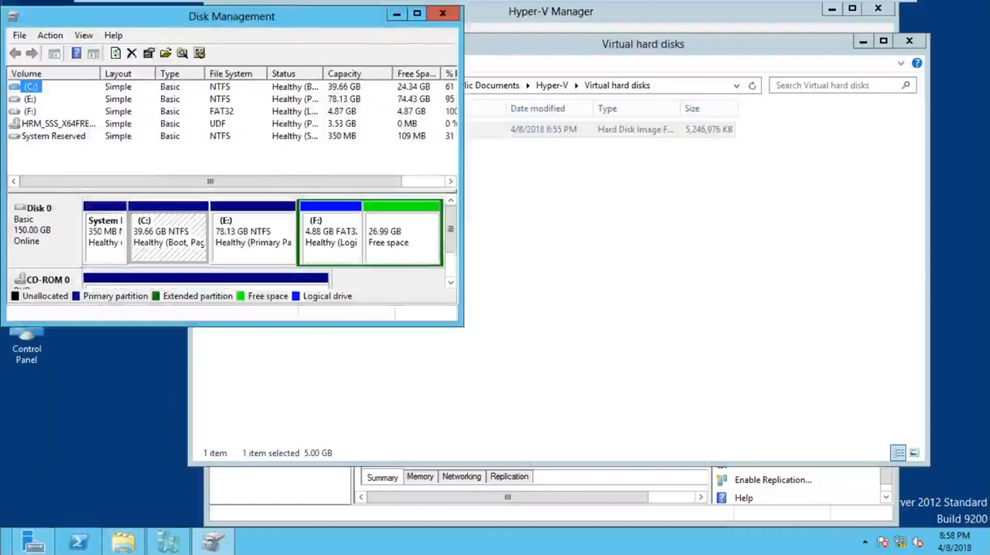
double_click(285, 17)
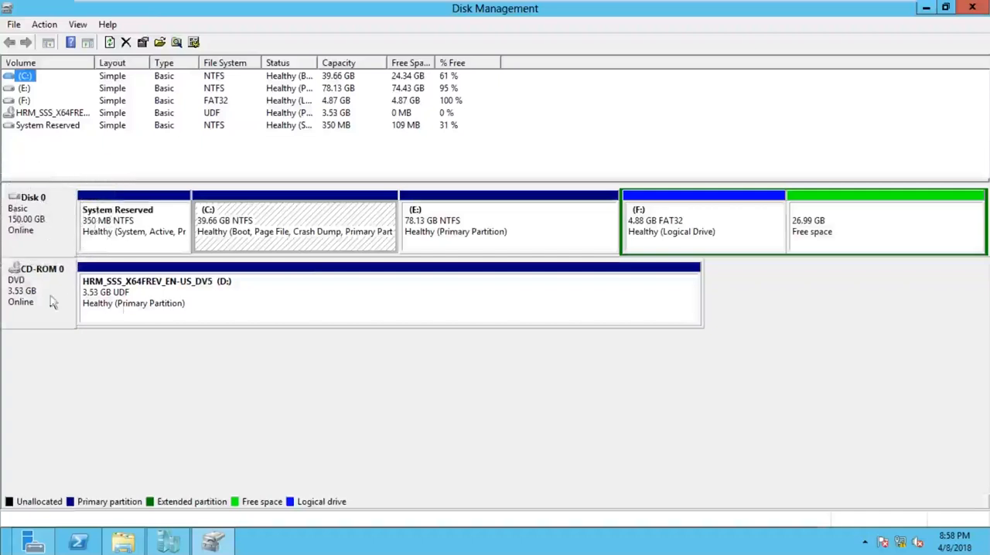
left_click_drag(642, 21, 806, 106)
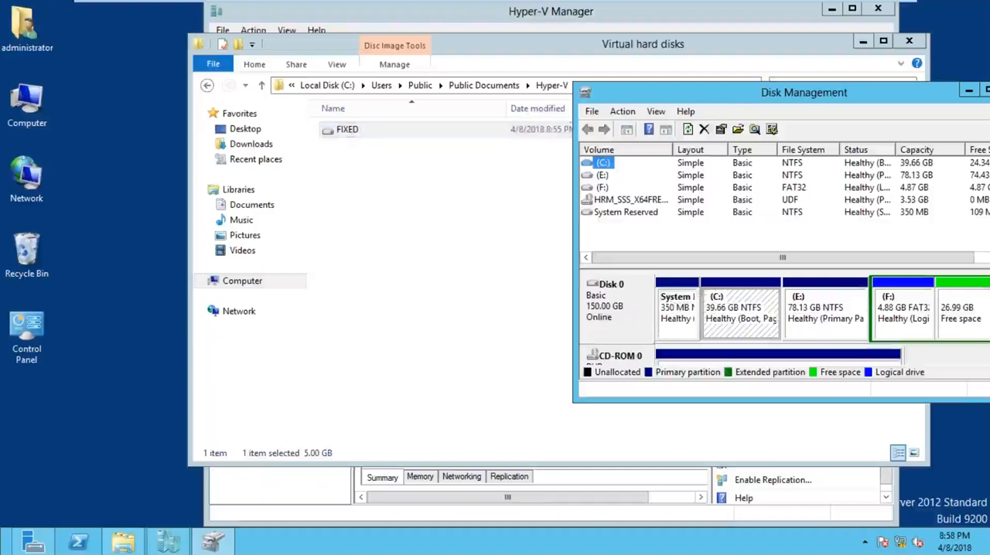
left_click_drag(719, 92, 415, 61)
left_click(710, 60)
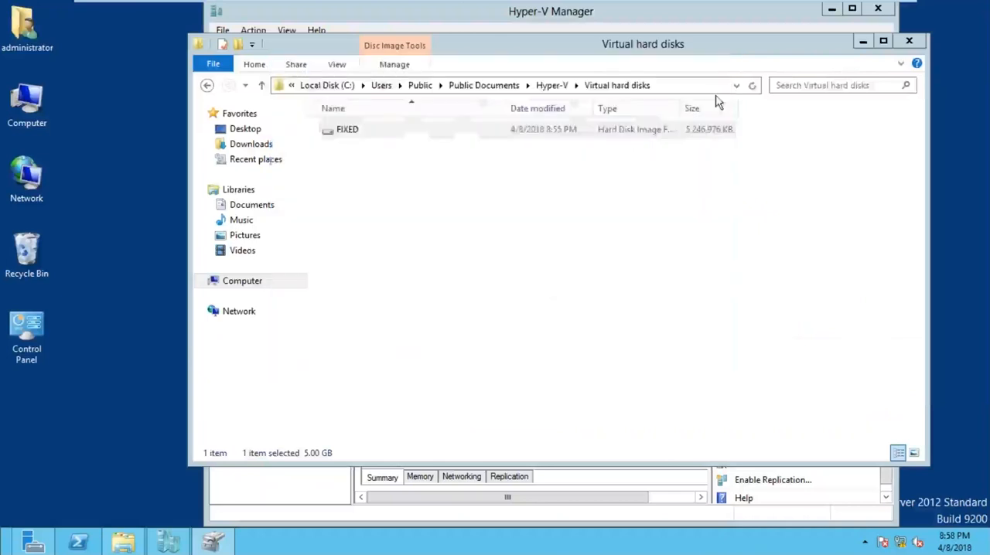
Step: Try to mount the FIXED disk image from the Virtual hard disks folder, and close the folder window
left_click(353, 134)
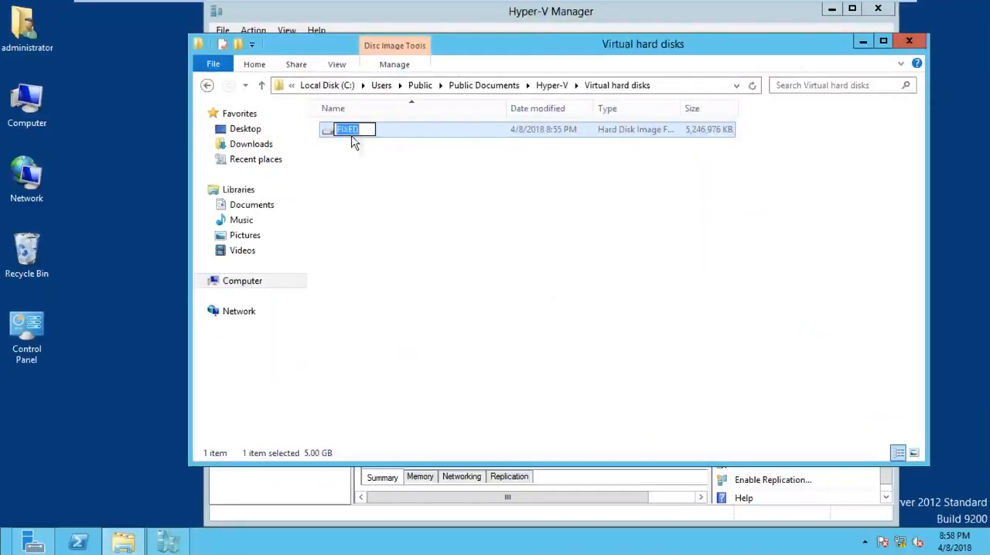
left_click(353, 154)
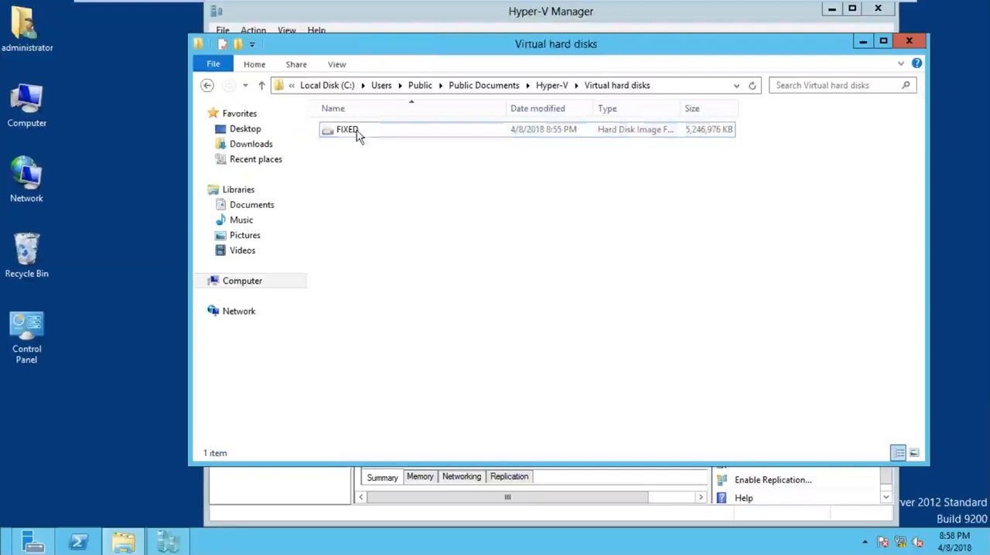
left_click(358, 133)
double_click(358, 135)
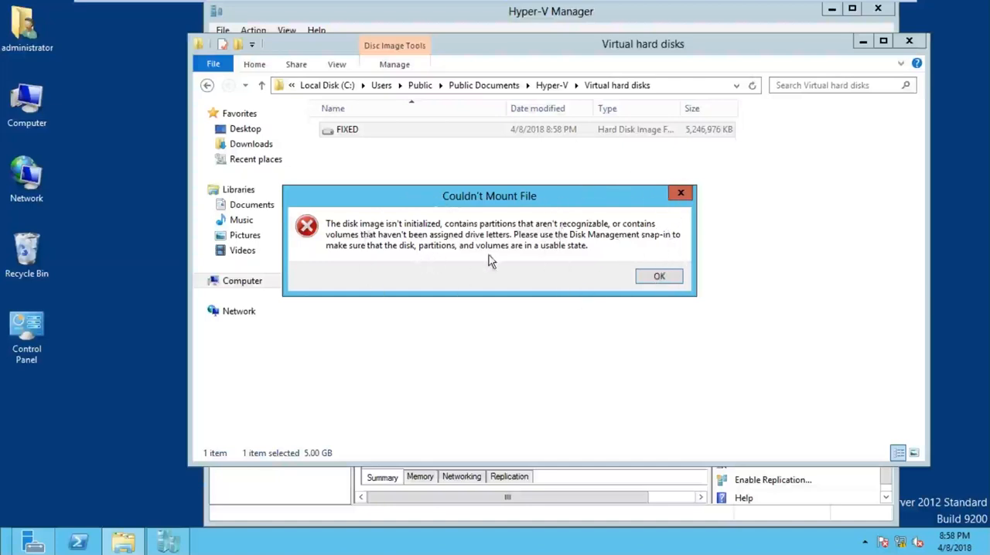
left_click(651, 279)
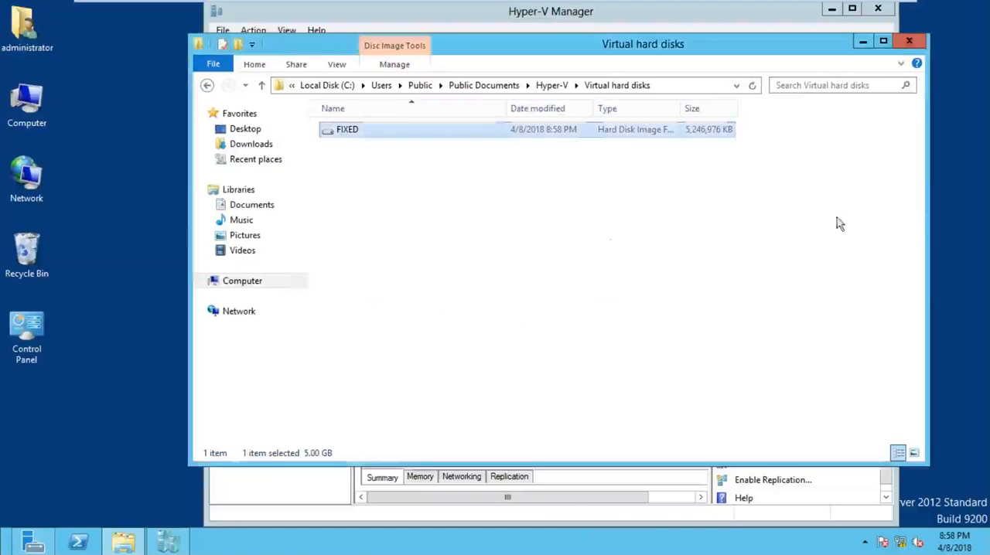
left_click(908, 40)
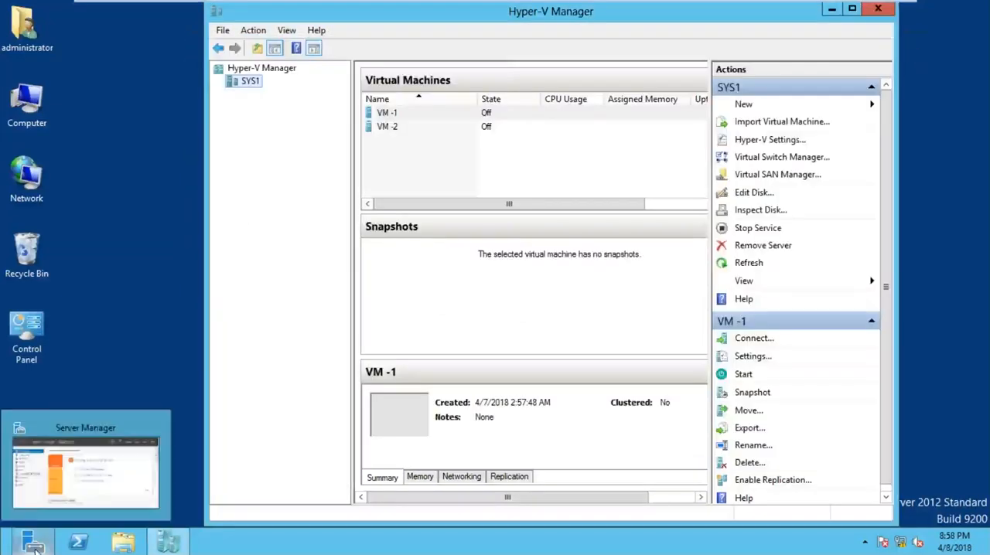
Step: Open Disk Management, initialize Disk 1 with the MBR (Master Boot Record) partition style, and maximize the window
mouse_move(2, 552)
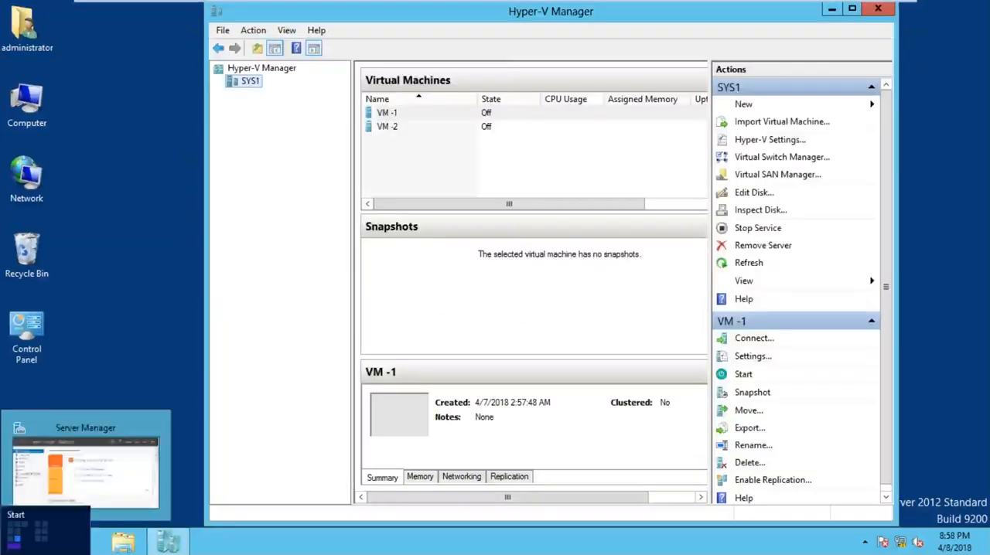
right_click(3, 551)
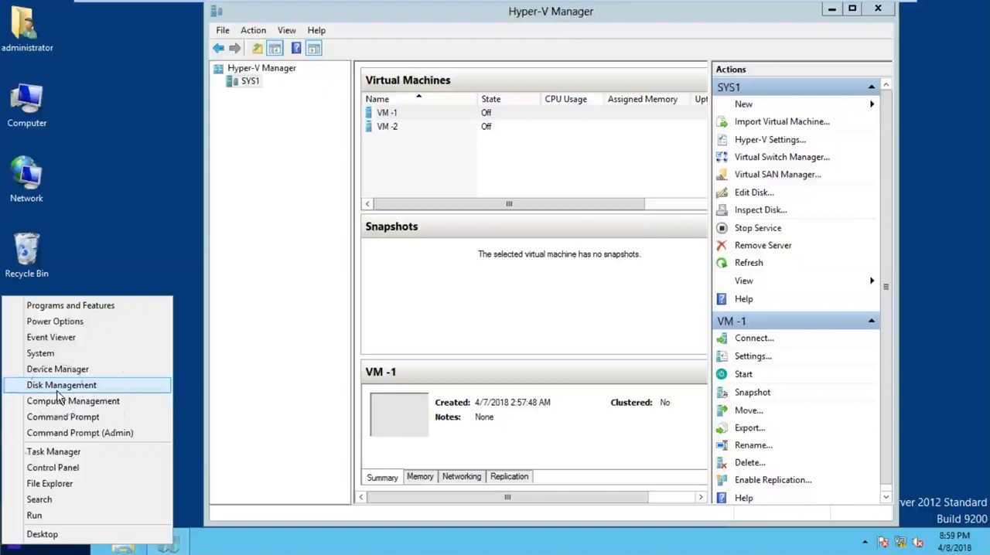
left_click(58, 392)
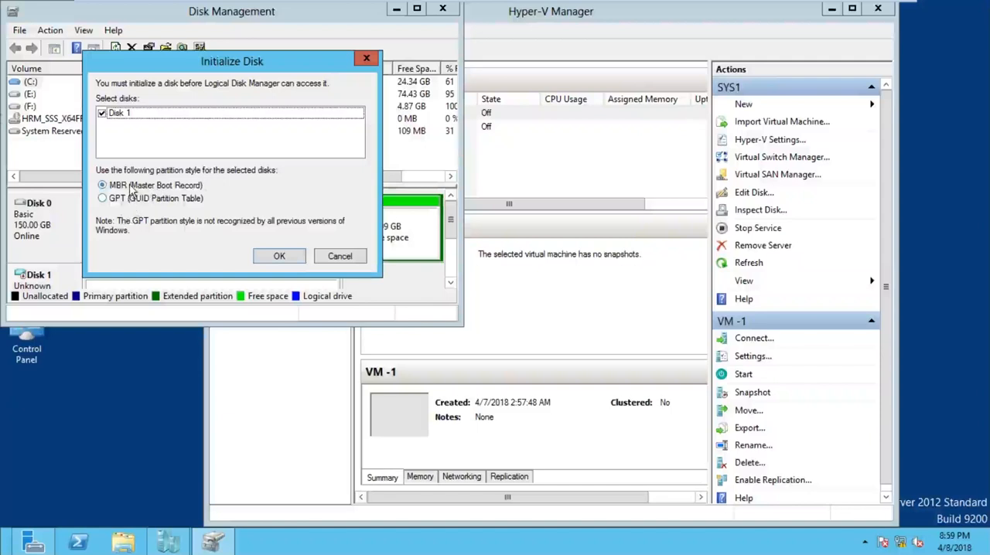
left_click(281, 257)
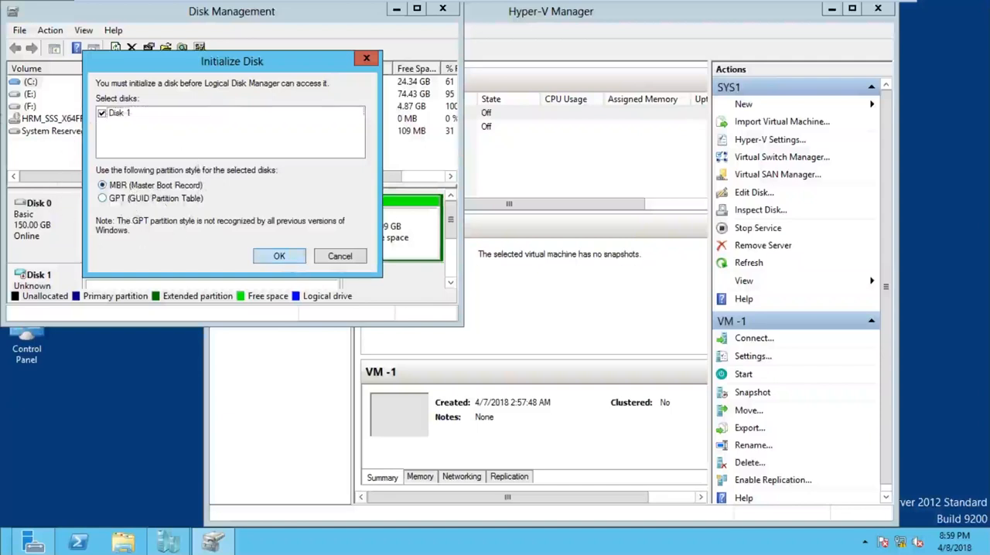
left_click(417, 9)
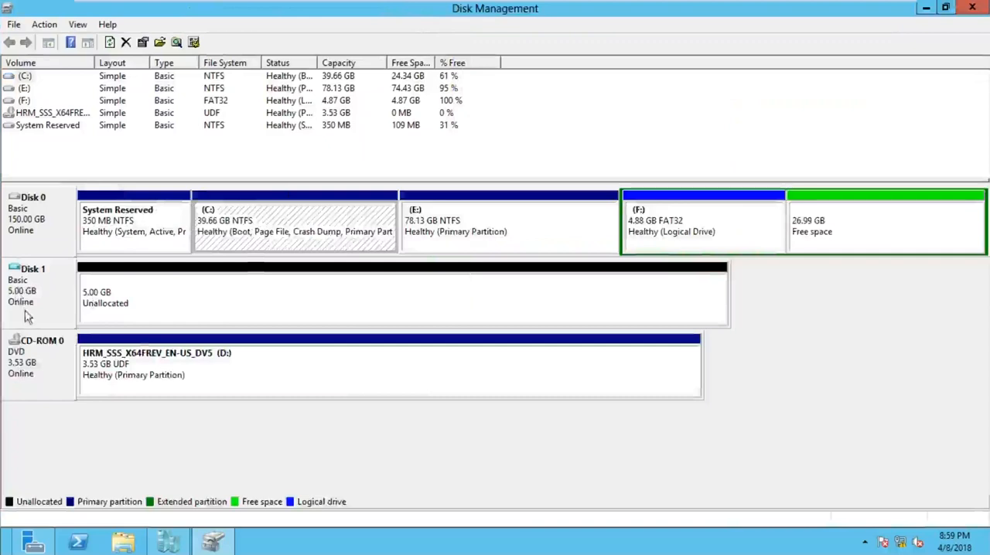
Step: Examine which volume types can be created in the unallocated space of Disk 1
left_click(198, 302)
right_click(199, 302)
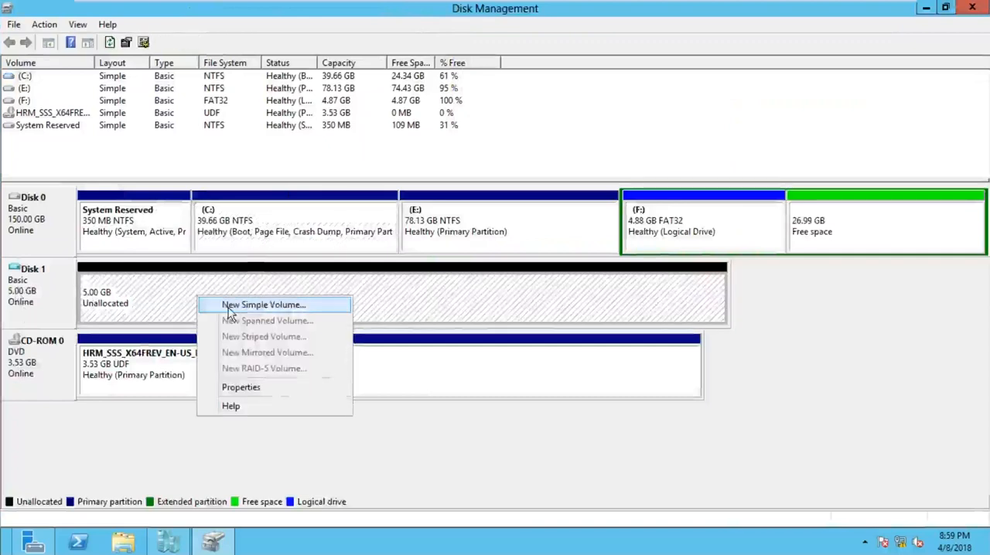
left_click(122, 271)
right_click(187, 292)
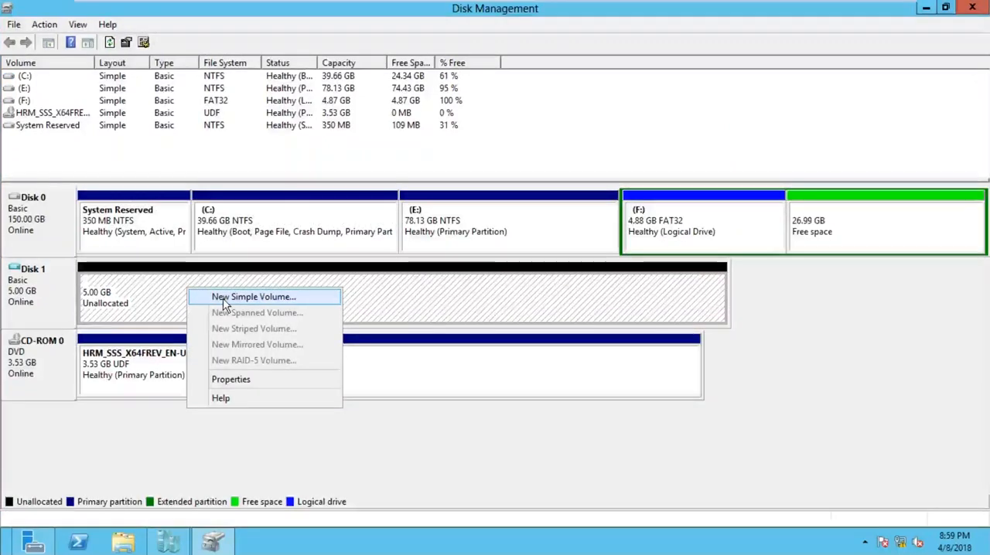
left_click(166, 291)
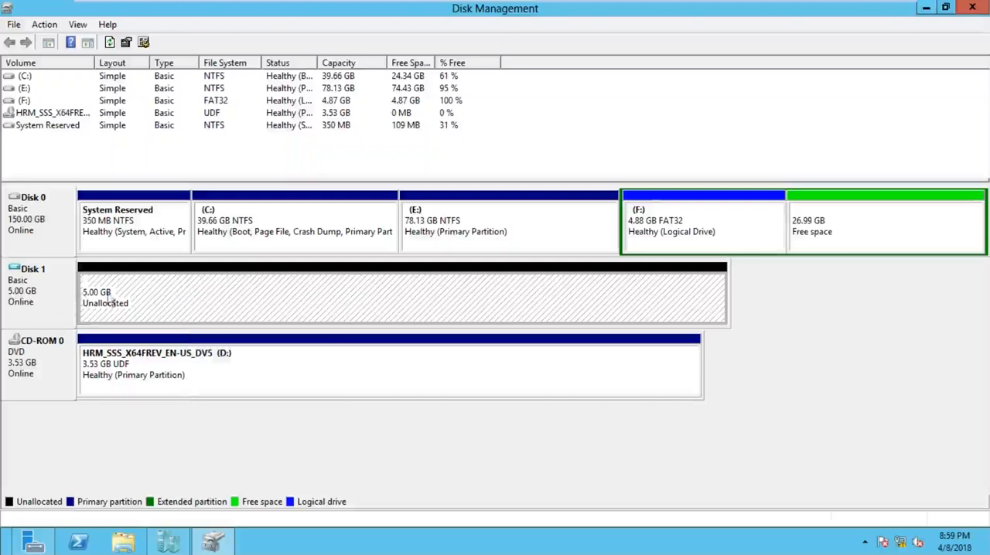
right_click(213, 276)
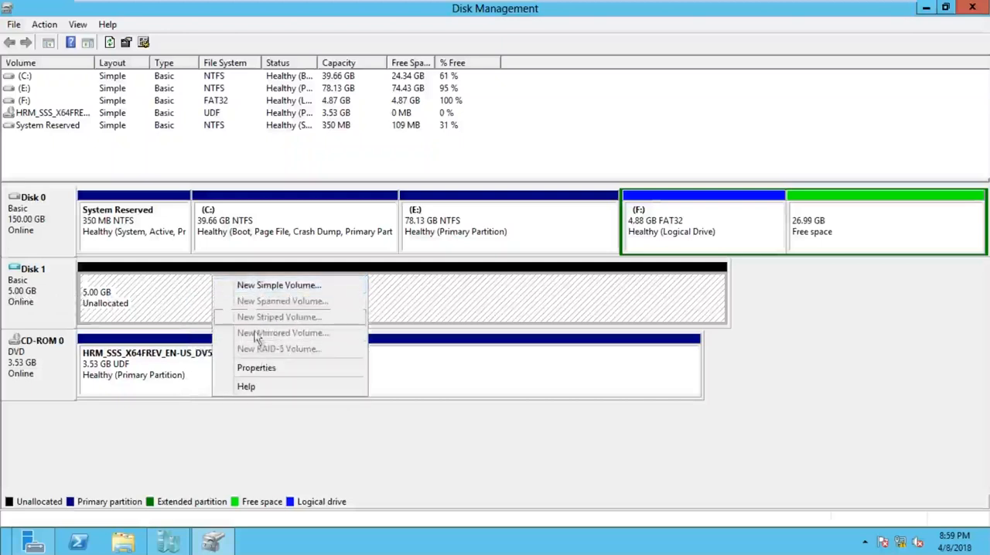
left_click(136, 278)
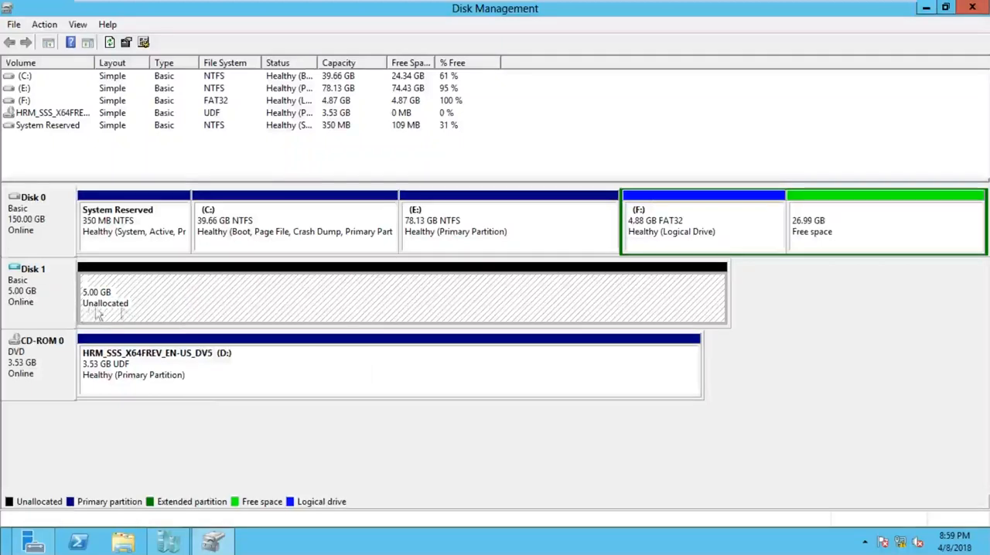
Step: Take Disk 1 offline, detach its FIXED.vhdx virtual hard disk, and close Disk Management
right_click(44, 279)
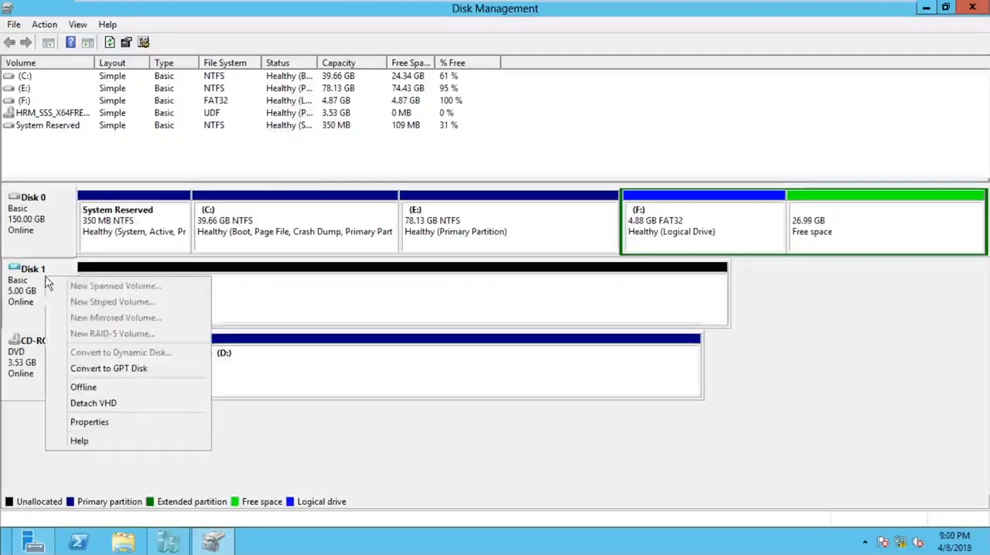
left_click(100, 392)
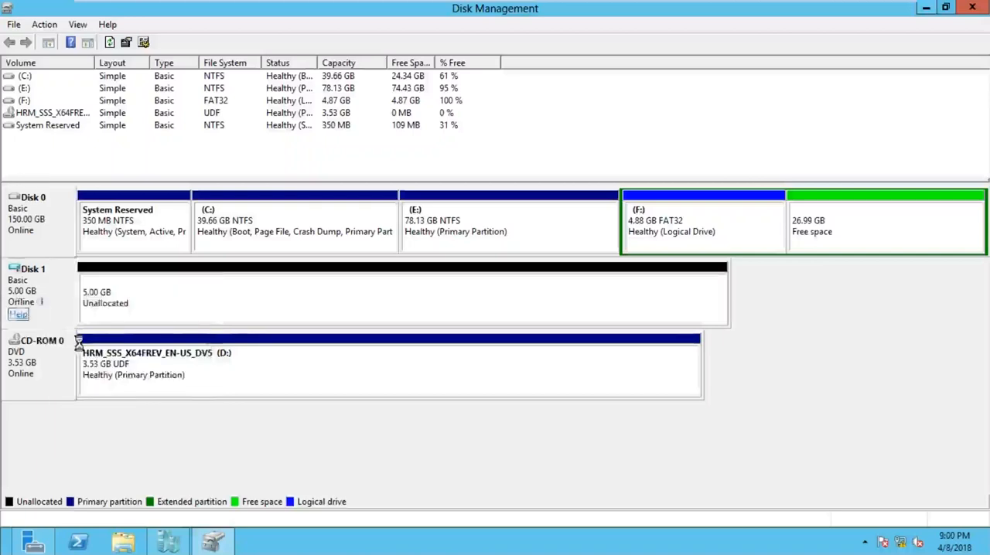
right_click(56, 280)
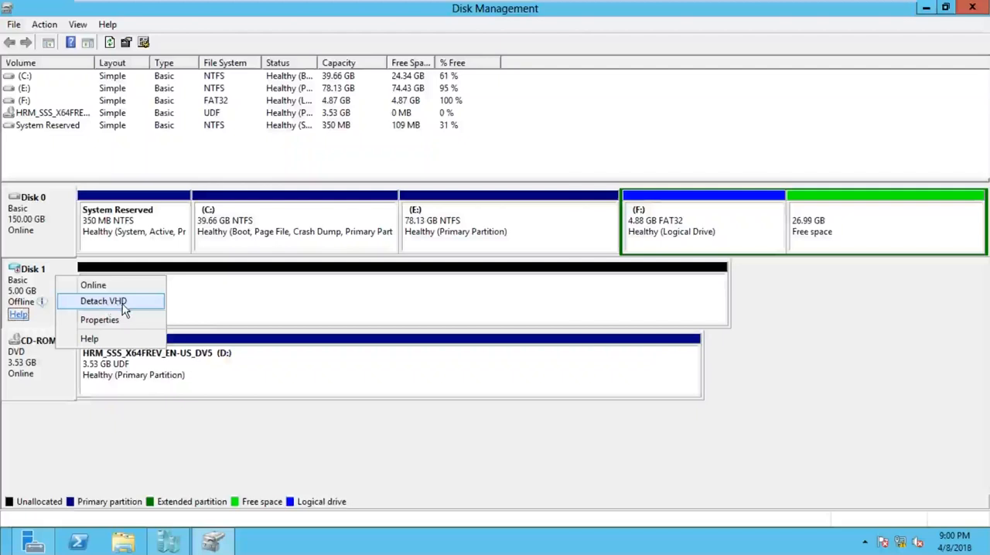
left_click(122, 304)
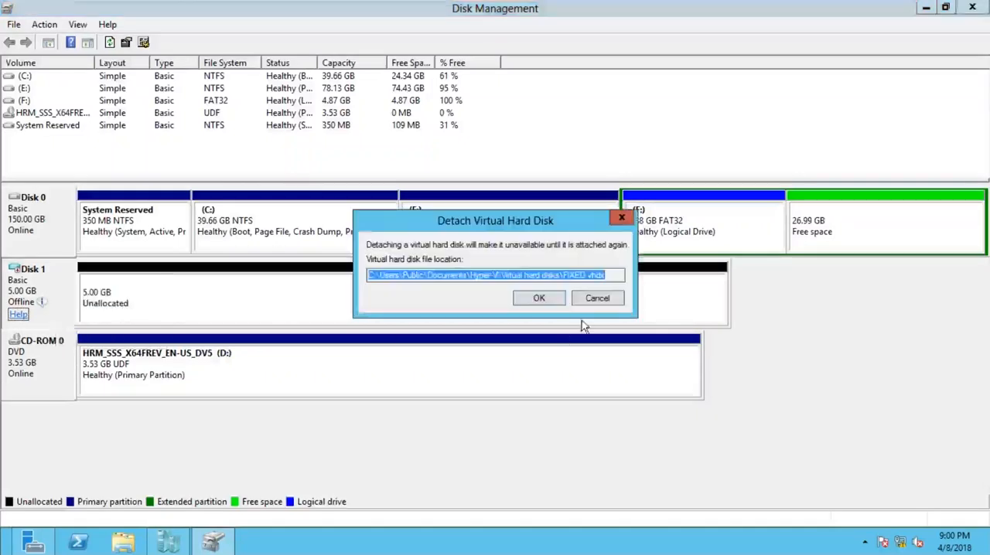
left_click(539, 299)
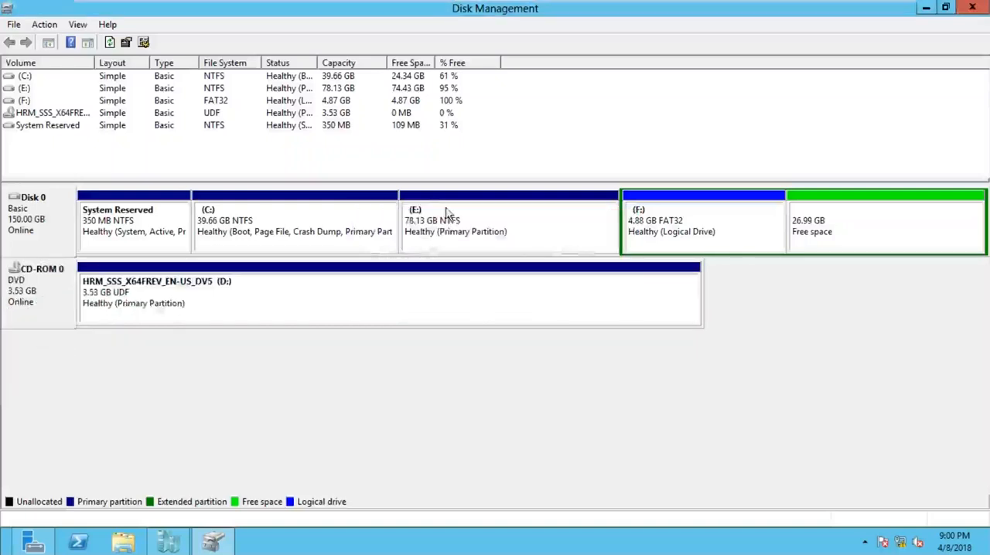
left_click(972, 8)
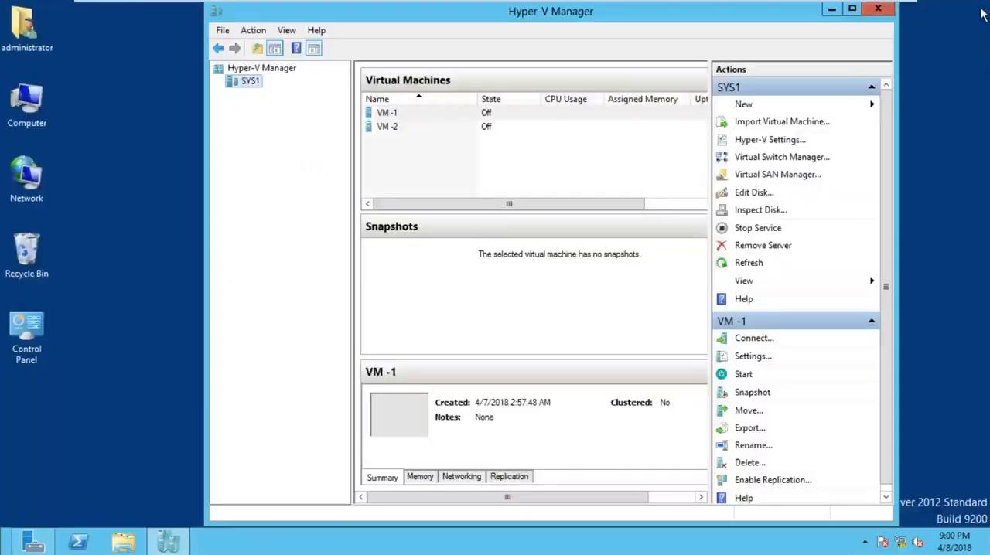
left_click(832, 10)
left_click(859, 14)
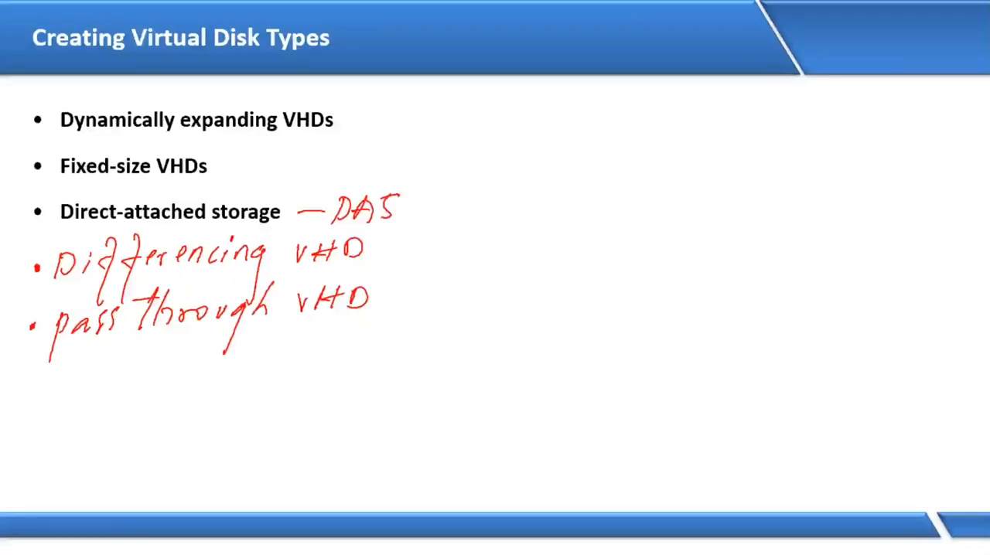
key("alt+Tab")
key("alt+Tab")
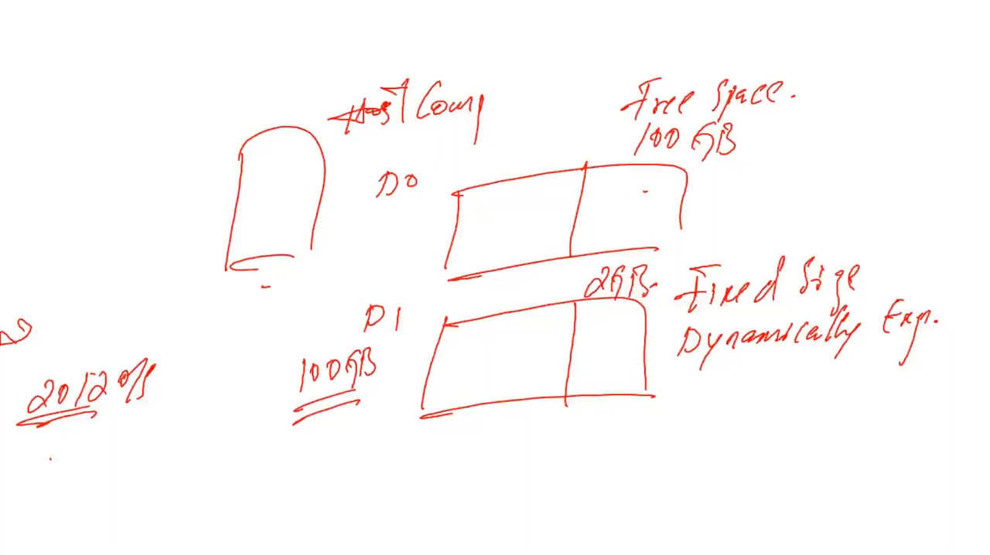
key("alt+Tab")
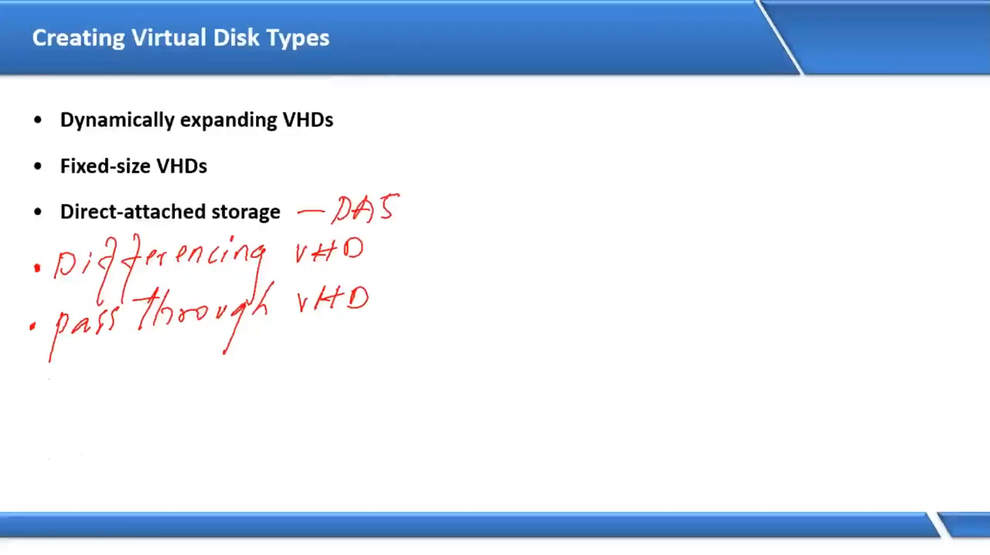
left_click(232, 130)
left_click(232, 129)
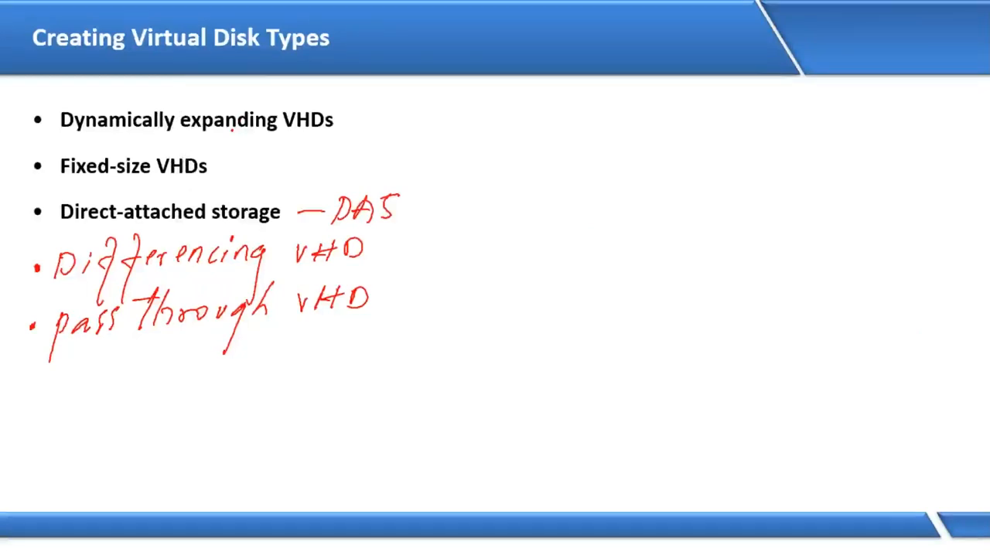
left_click(232, 130)
key("alt+Tab")
key("alt+Tab")
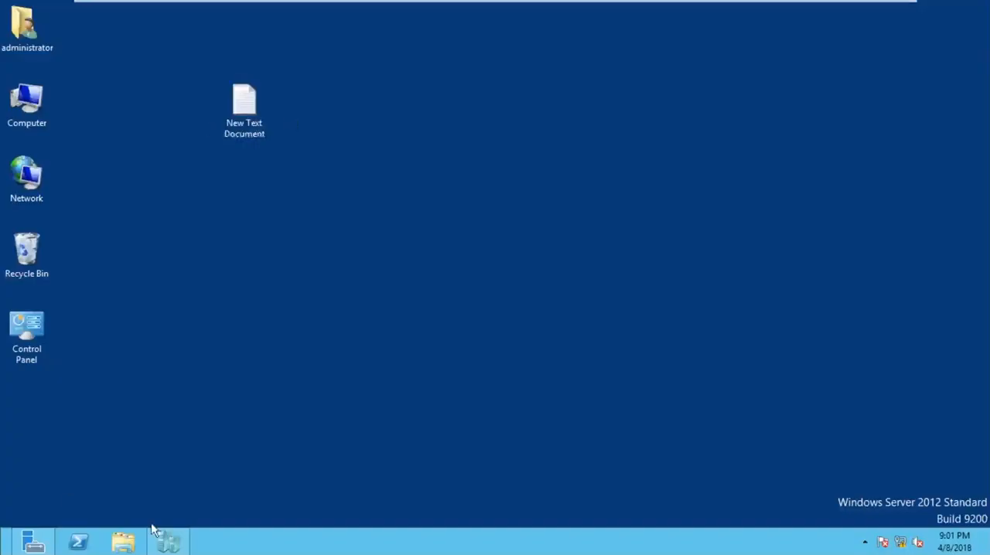
Step: In Hyper-V Manager, start a new virtual hard disk on SYS1 and accept the VHDX disk format
left_click(159, 536)
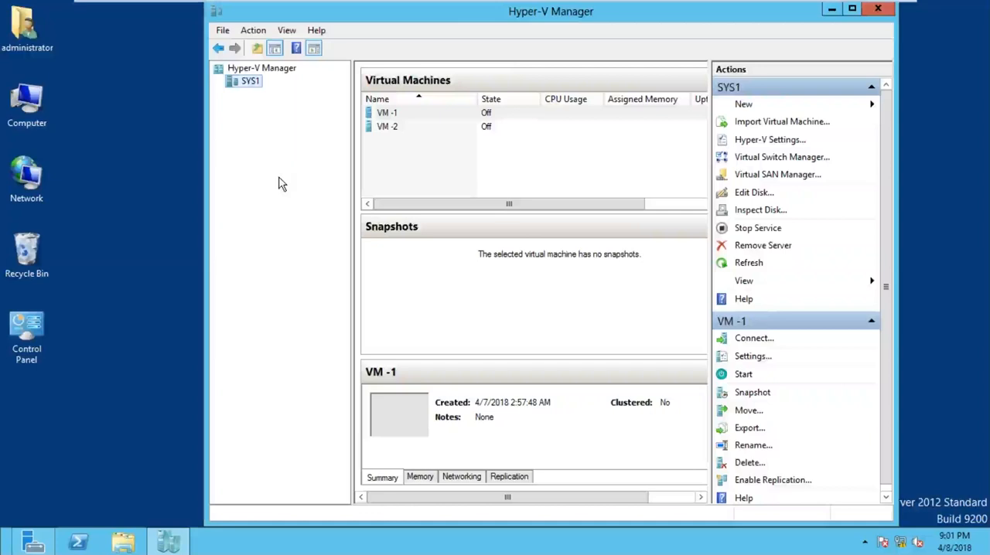
right_click(253, 89)
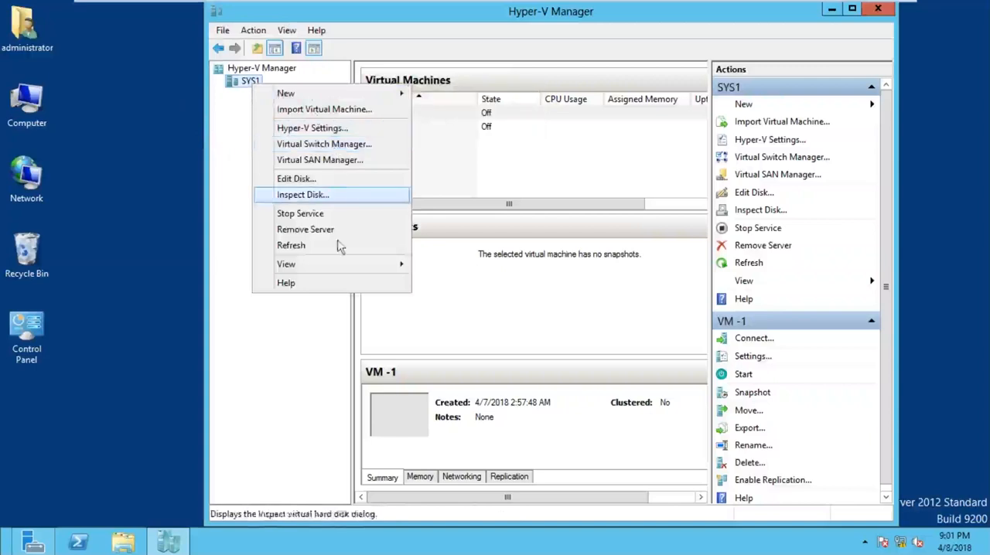
mouse_move(359, 99)
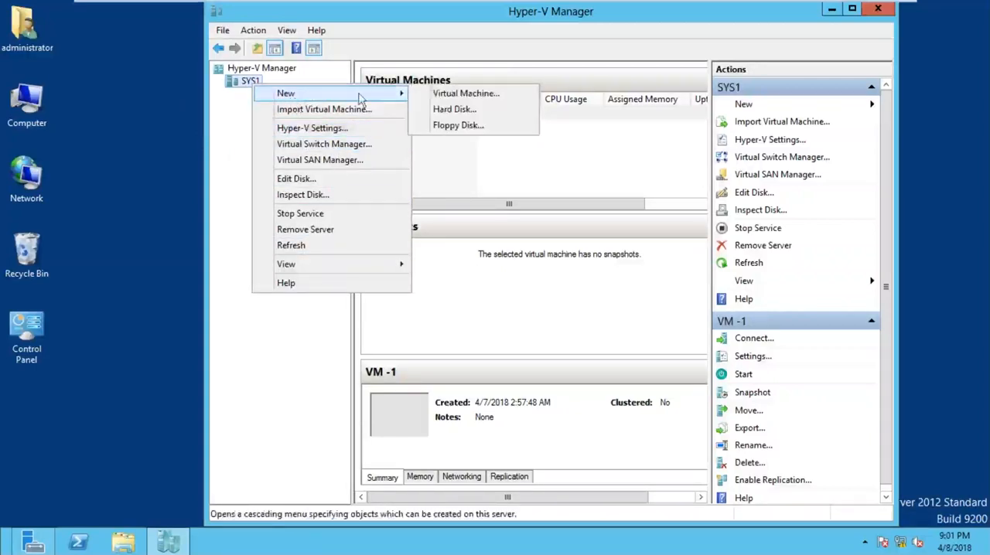
left_click(461, 117)
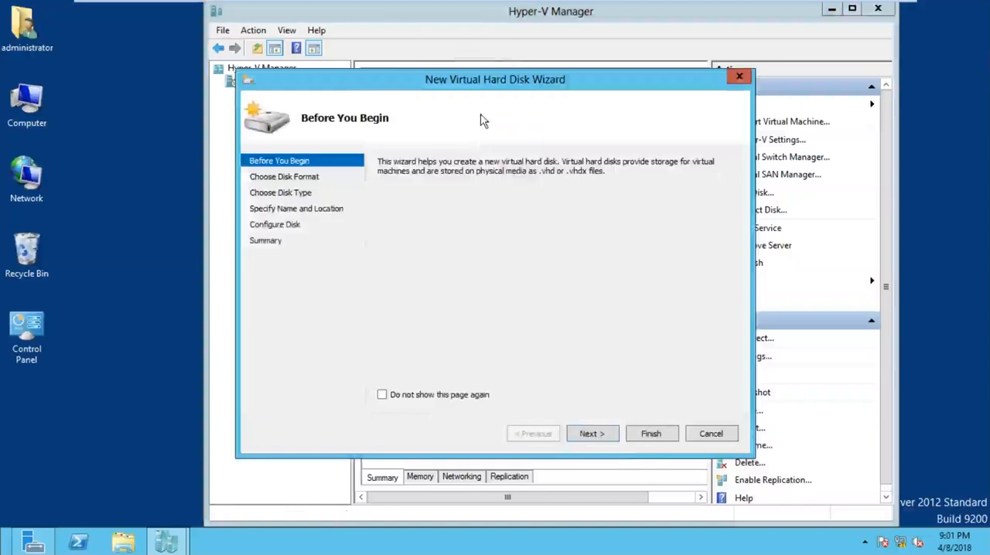
left_click(587, 437)
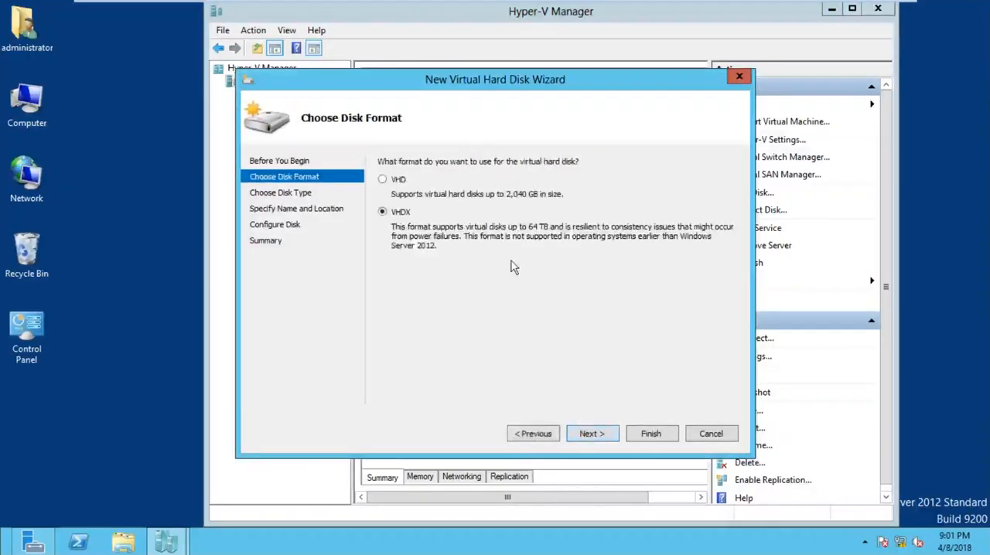
left_click(400, 224)
left_click(400, 225)
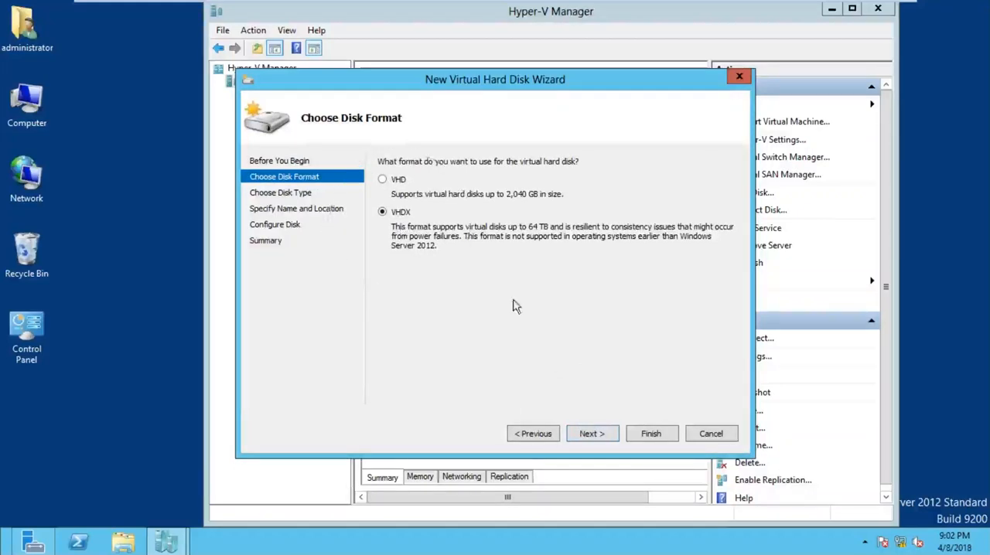
left_click(592, 434)
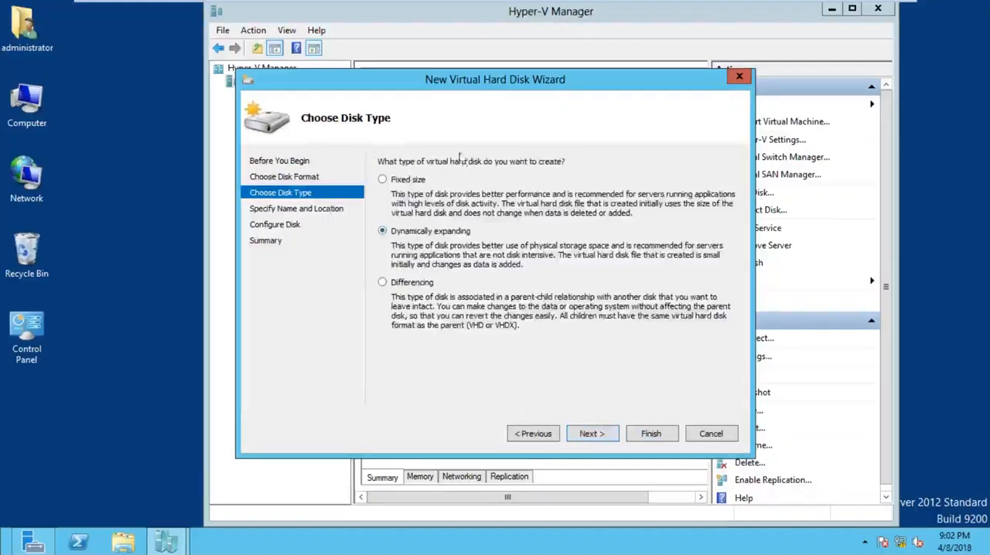
Step: Choose Dynamically expanding as the new virtual hard disk's type and continue to its name and location
left_click(410, 182)
left_click(397, 245)
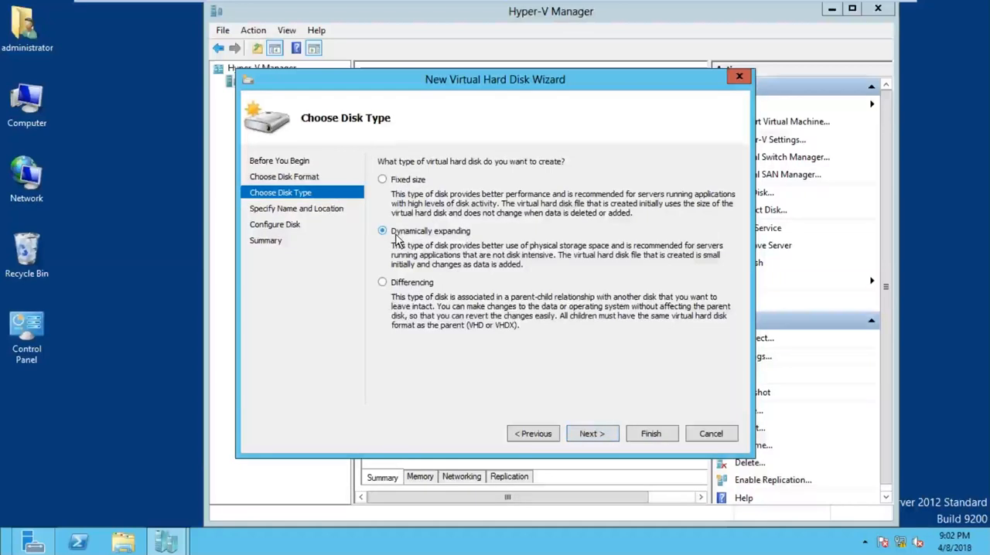
left_click(396, 239)
left_click(408, 240)
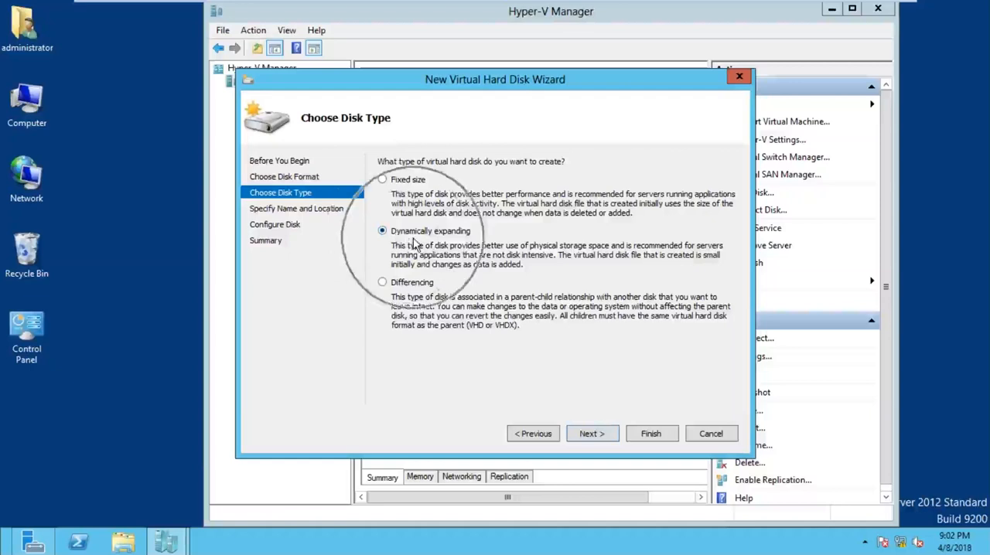
left_click(597, 435)
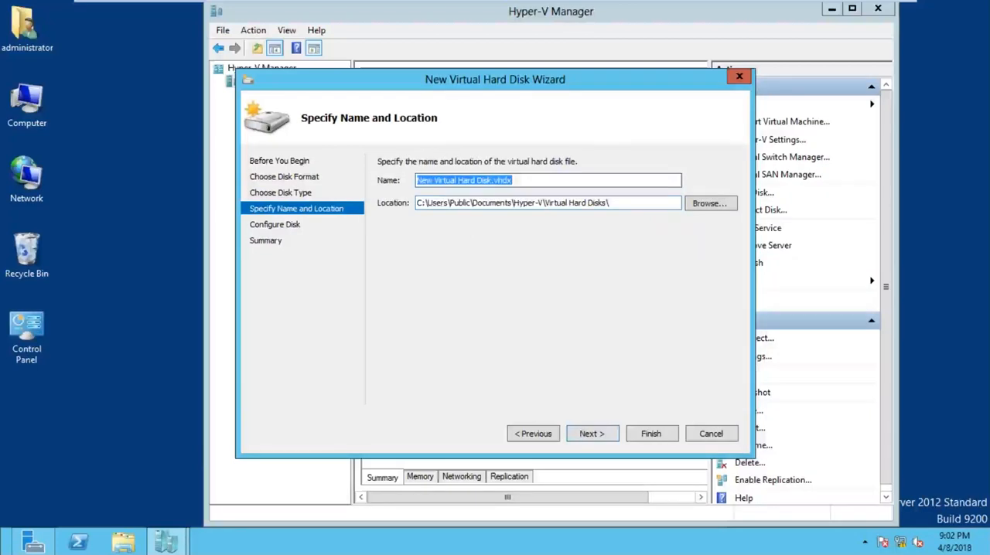
Step: Name the new virtual hard disk DYNAMICALLY.vhdx, keep its default location, and continue to the disk configuration
left_click(492, 180)
key("BackSpace")
key("BackSpace")
key("BackSpace")
key("BackSpace")
key("BackSpace")
key("BackSpace")
key("BackSpace")
key("BackSpace")
key("BackSpace")
key("BackSpace")
key("BackSpace")
key("BackSpace")
key("BackSpace")
key("BackSpace")
key("BackSpace")
key("BackSpace")
key("BackSpace")
key("BackSpace")
key("BackSpace")
key("BackSpace")
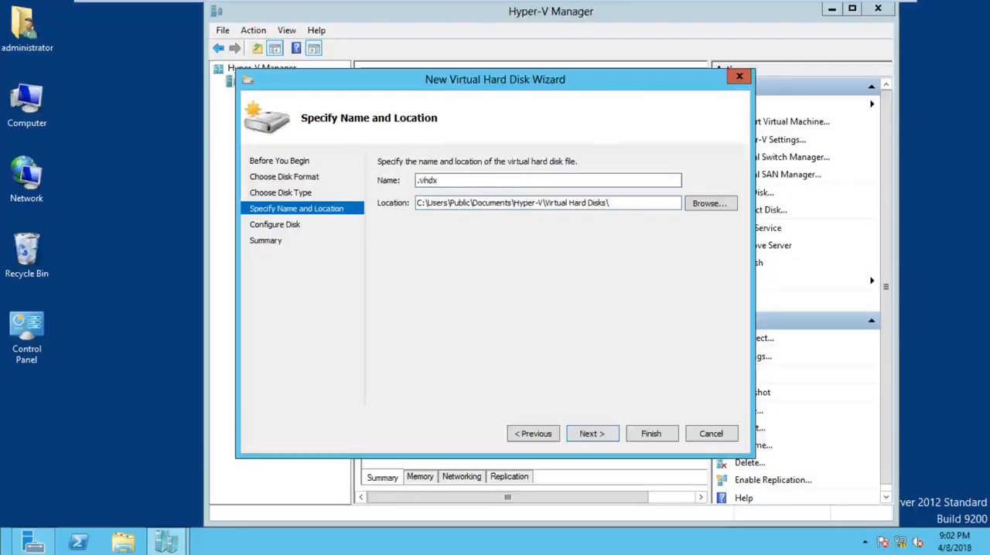
type("DY")
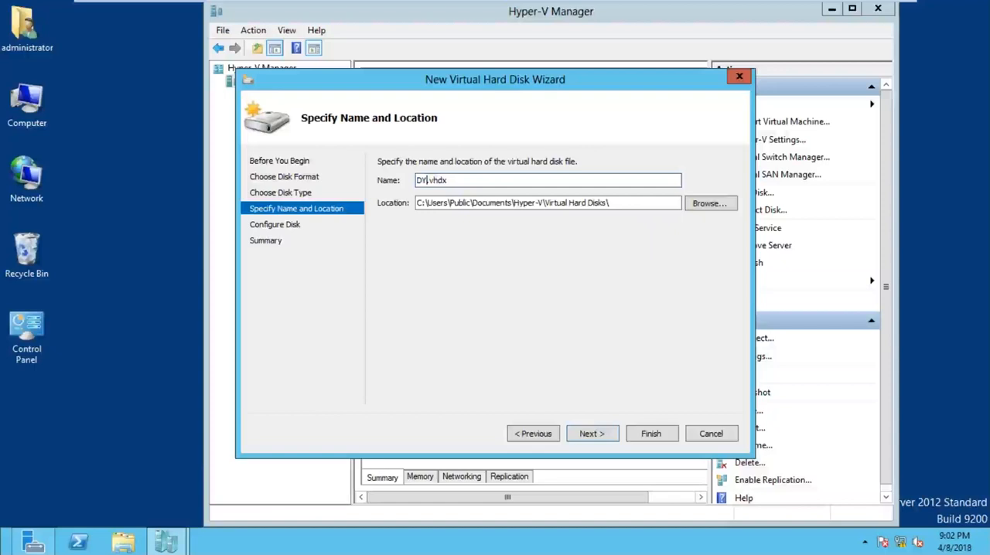
type("NAMICALLY")
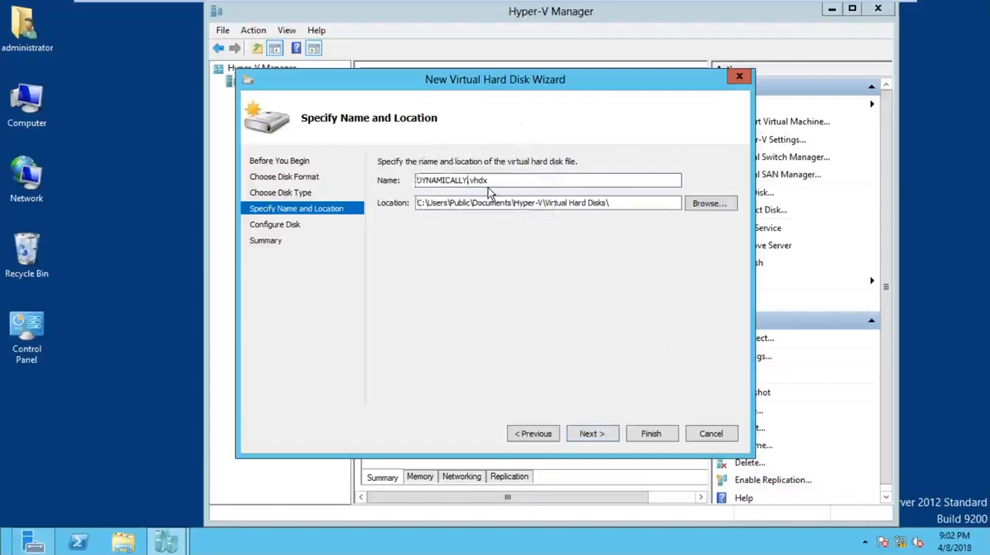
left_click(611, 433)
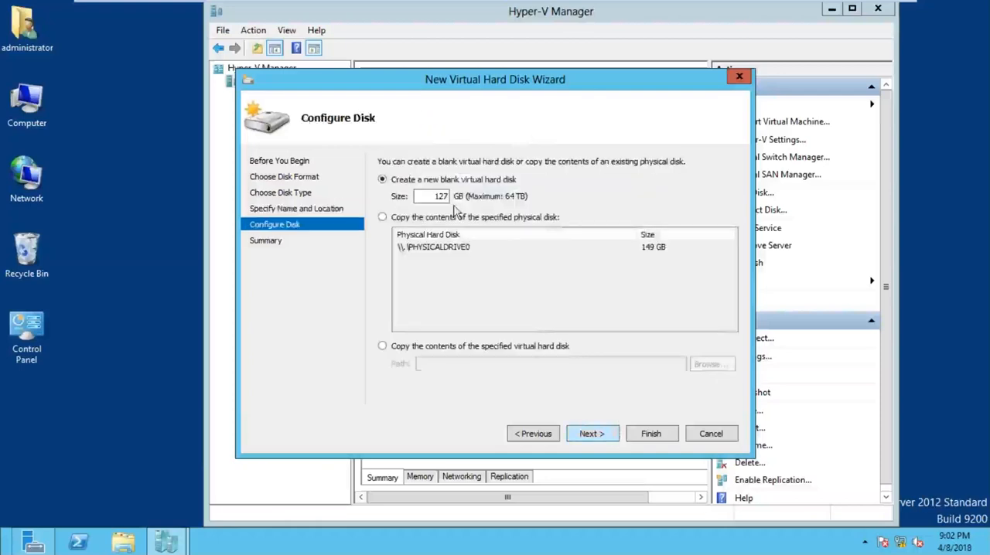
Step: Set the blank virtual hard disk's size to 10 GB and finish creating it
double_click(441, 196)
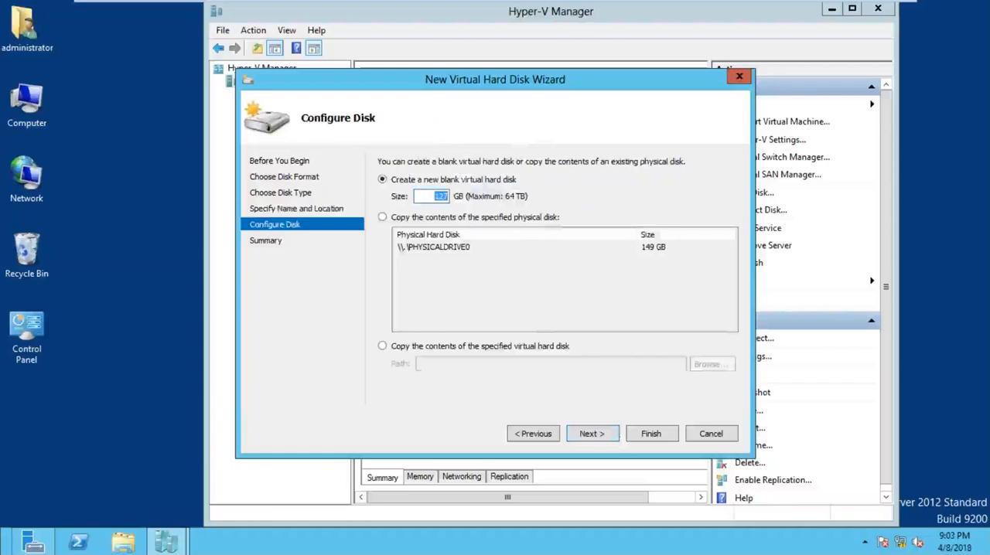
type("10")
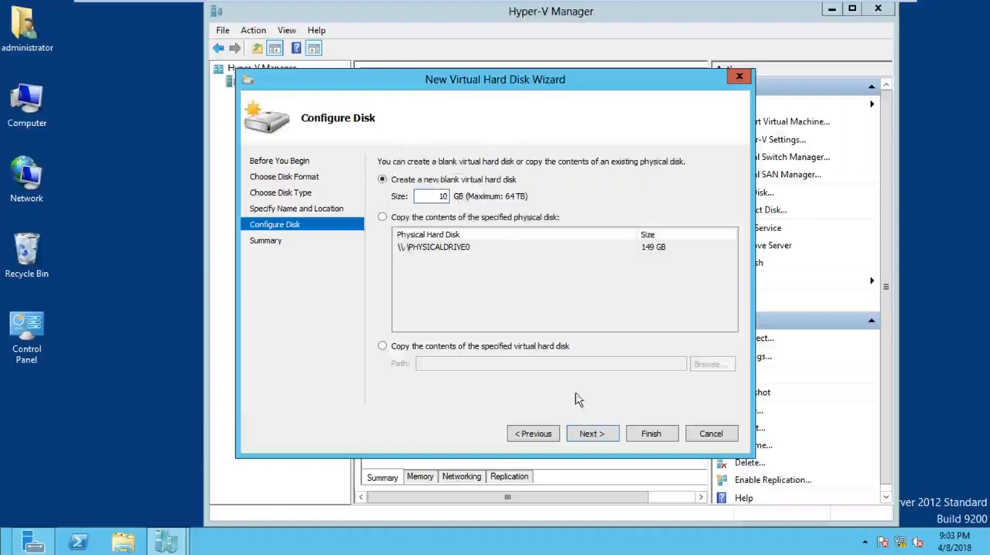
left_click(589, 434)
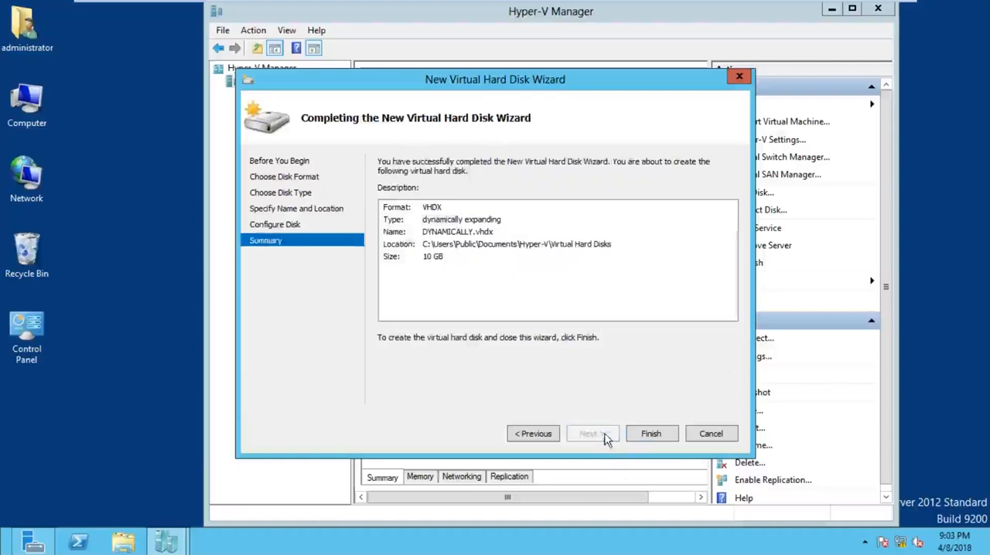
left_click(648, 438)
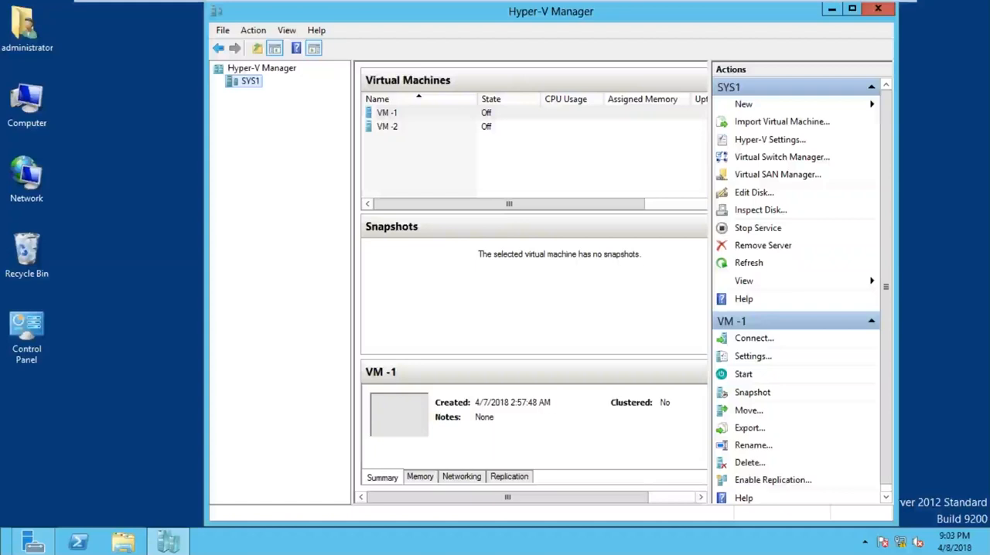
Step: Inspect the DYNAMICALLY virtual hard disk's type, current file size and maximum size, and close its properties
left_click(768, 216)
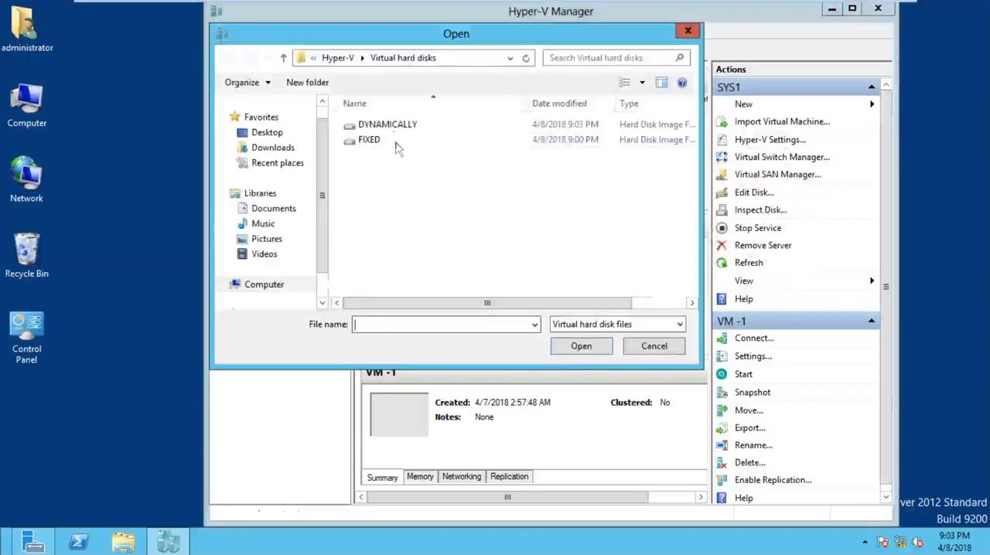
left_click(395, 136)
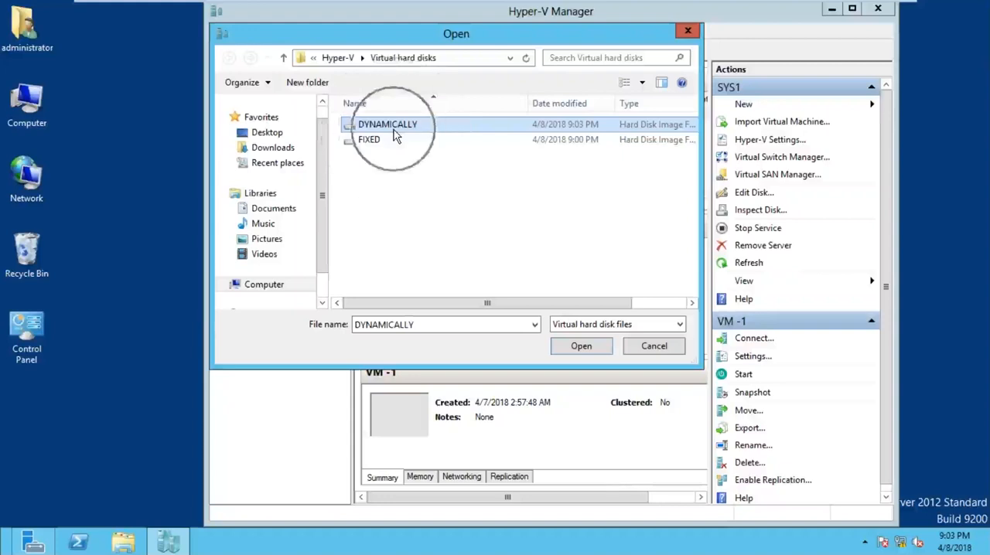
left_click(580, 347)
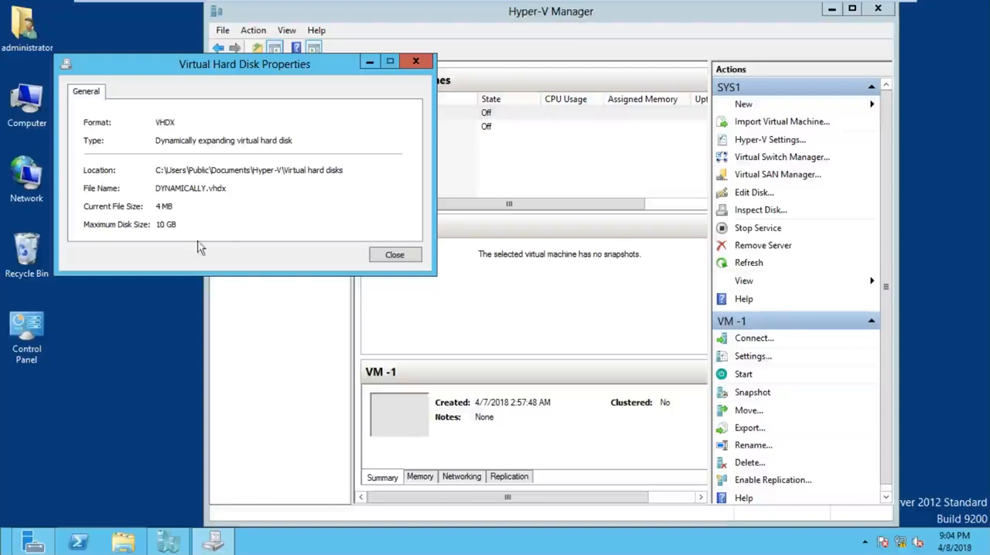
left_click(411, 256)
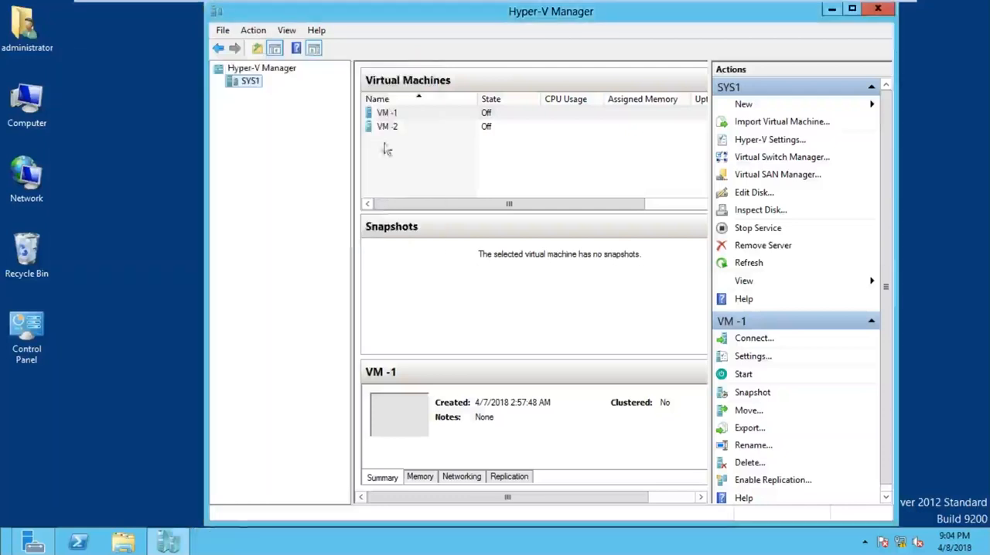
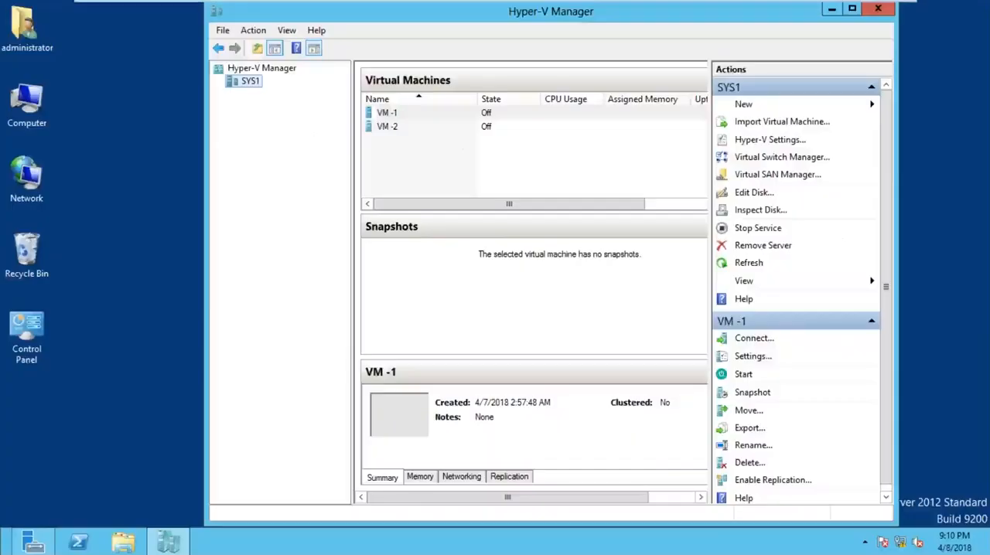
Step: Start creating a new virtual hard disk on the SYS1 server
left_click(422, 115)
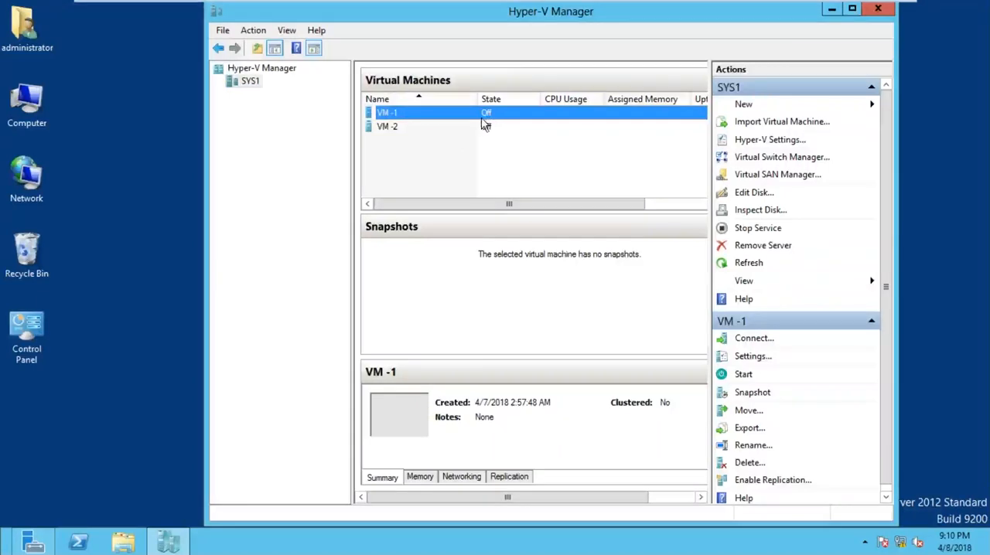
left_click(232, 135)
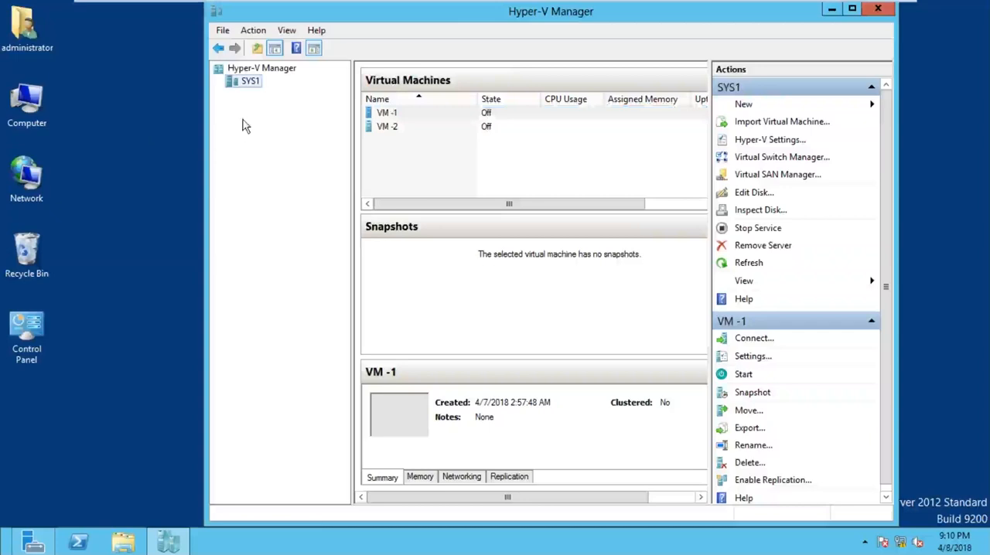
key("ctrl")
key("ctrl")
right_click(256, 86)
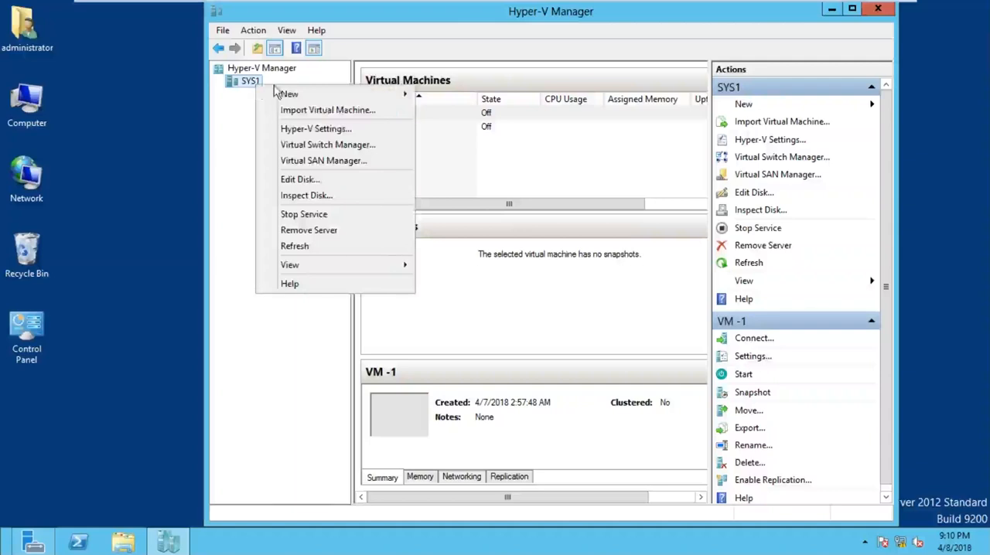
mouse_move(324, 94)
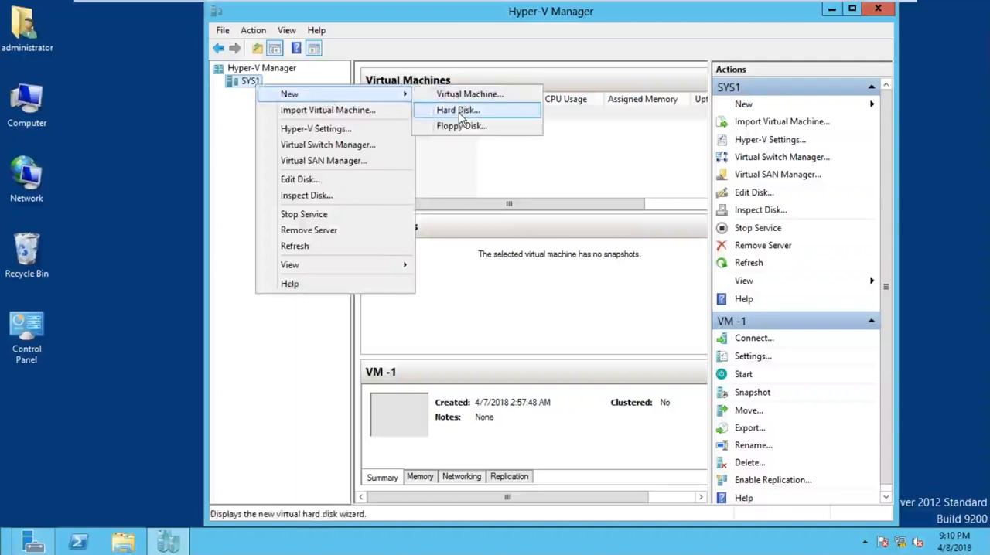
key("ctrl")
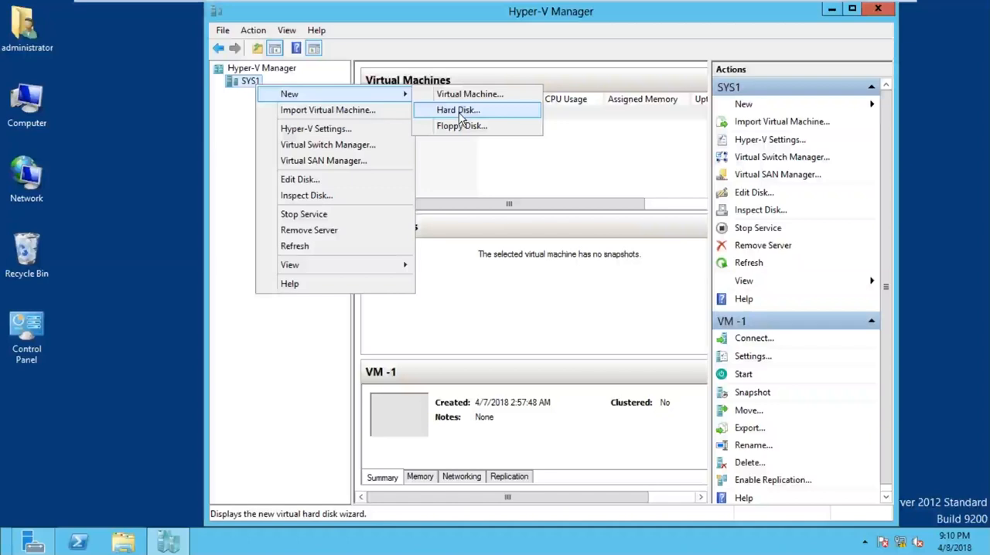
key("ctrl")
key("ctrl")
key("ctrl")
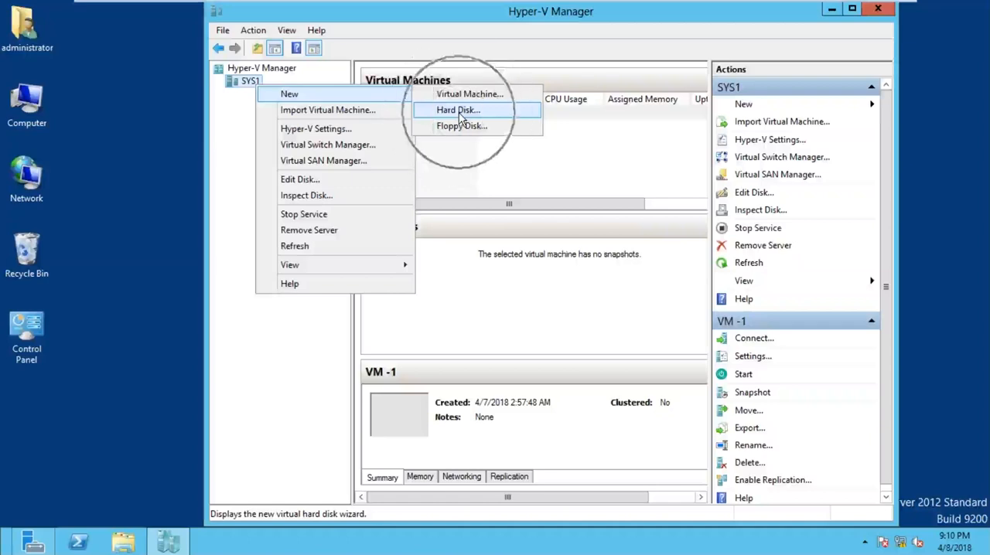
left_click(459, 113)
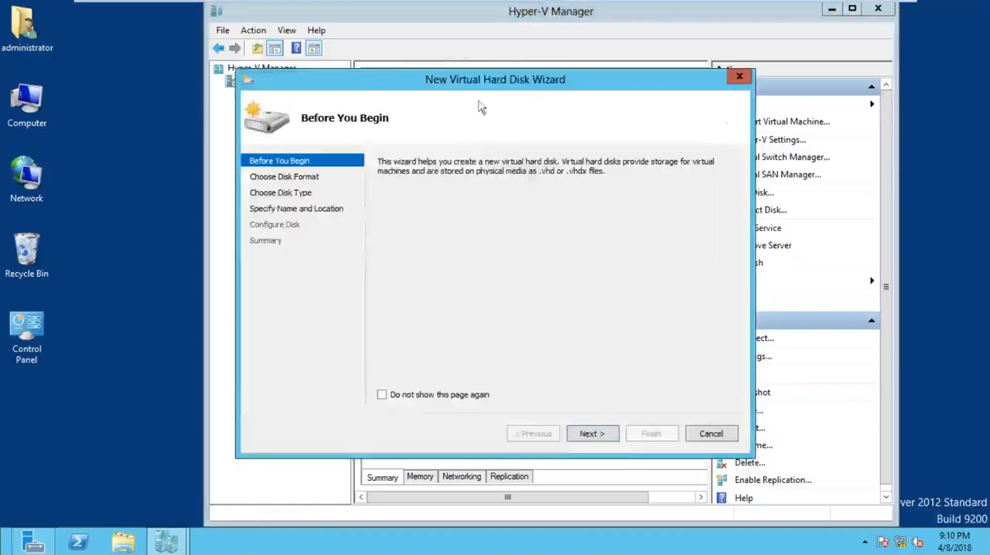
Step: Pass the wizard's introduction, keep VHDX as the new disk's format, and continue to the disk type
left_click_drag(539, 80, 567, 58)
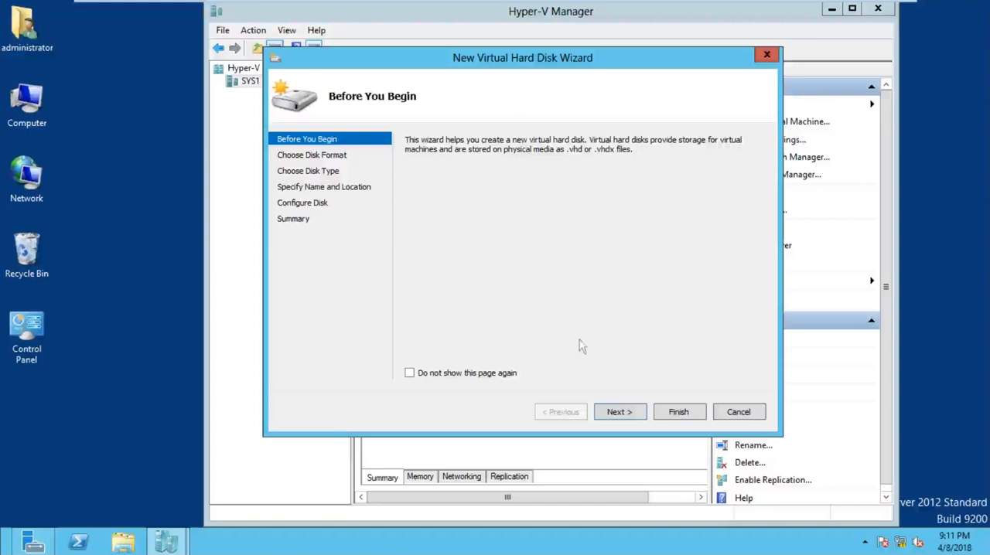
left_click(619, 418)
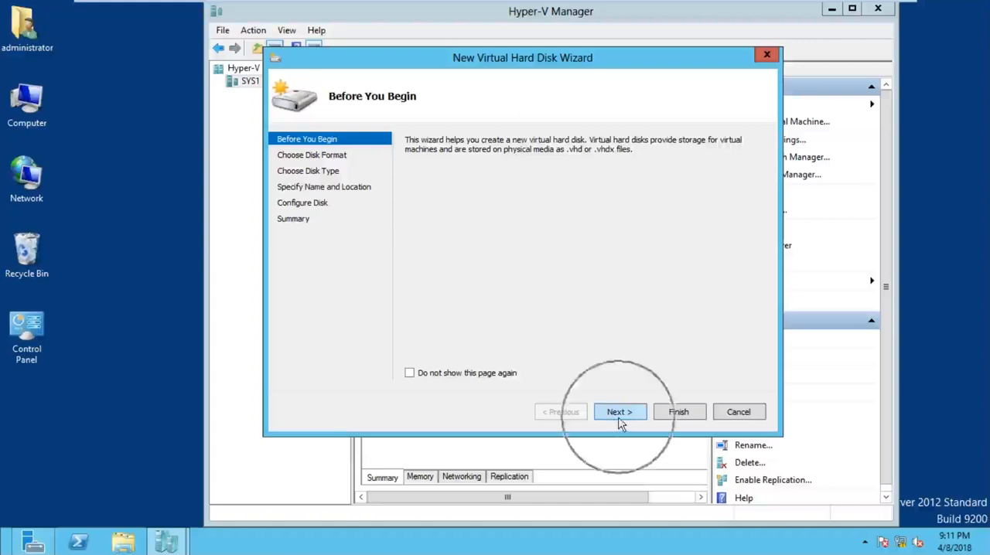
left_click(619, 417)
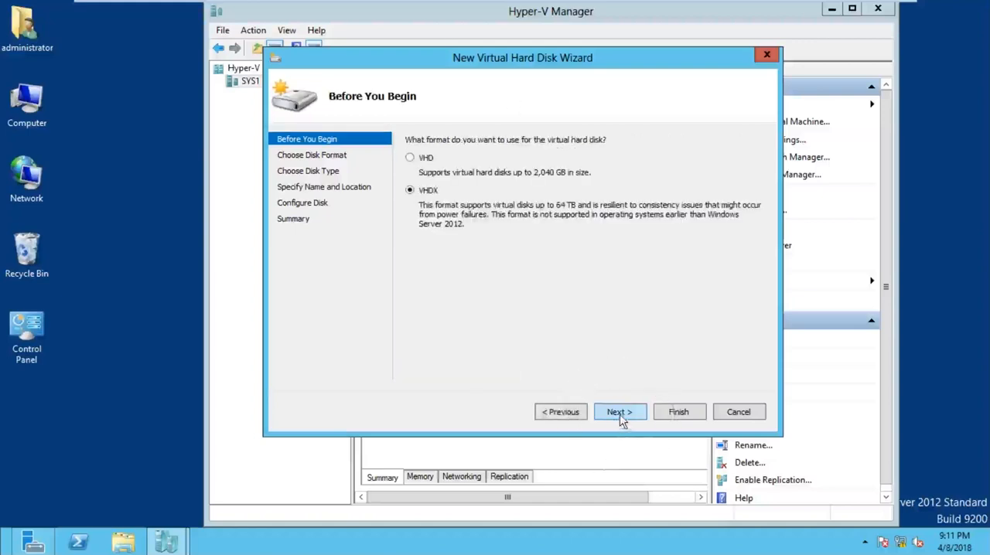
left_click(437, 209)
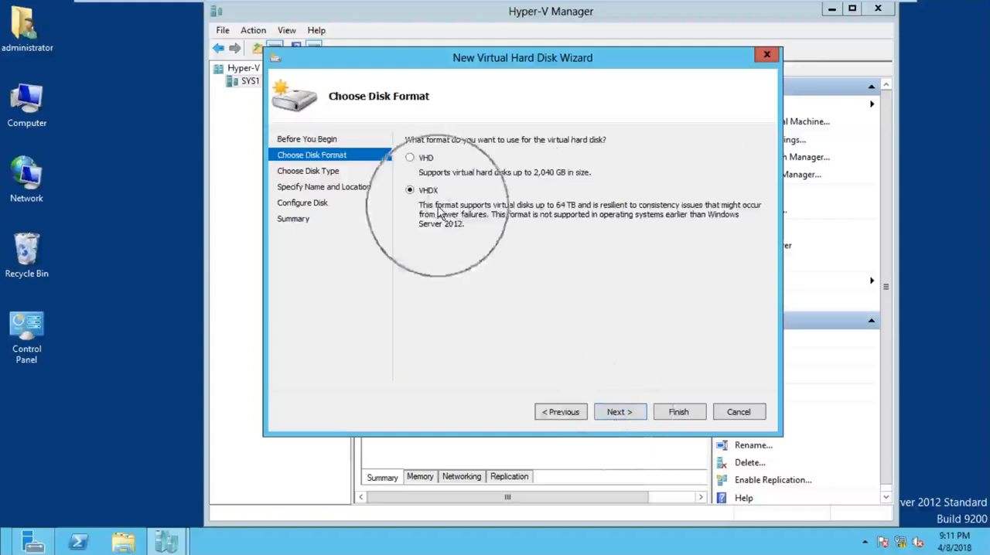
left_click(621, 412)
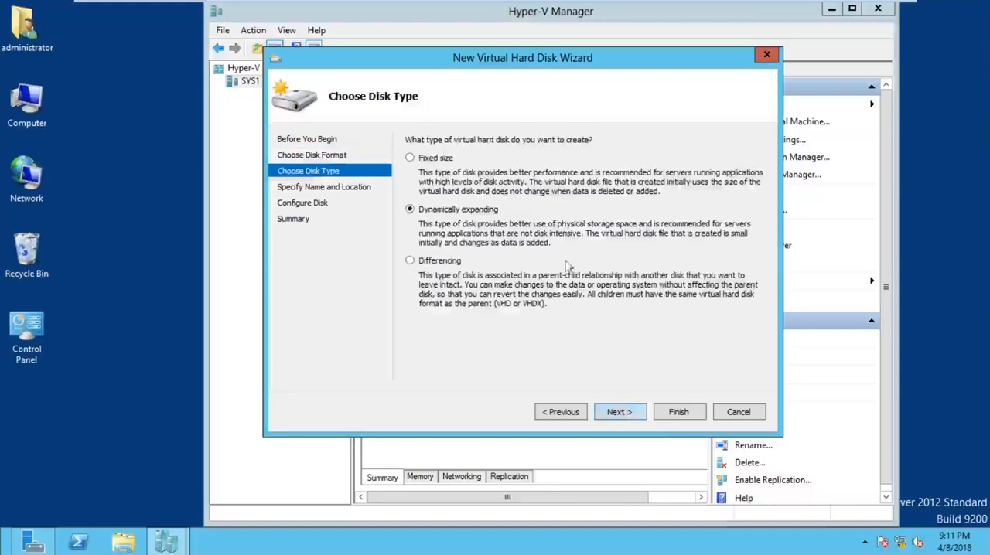
Step: Choose Differencing as the new virtual hard disk's type and continue to its name and location
left_click(427, 158)
left_click(448, 215)
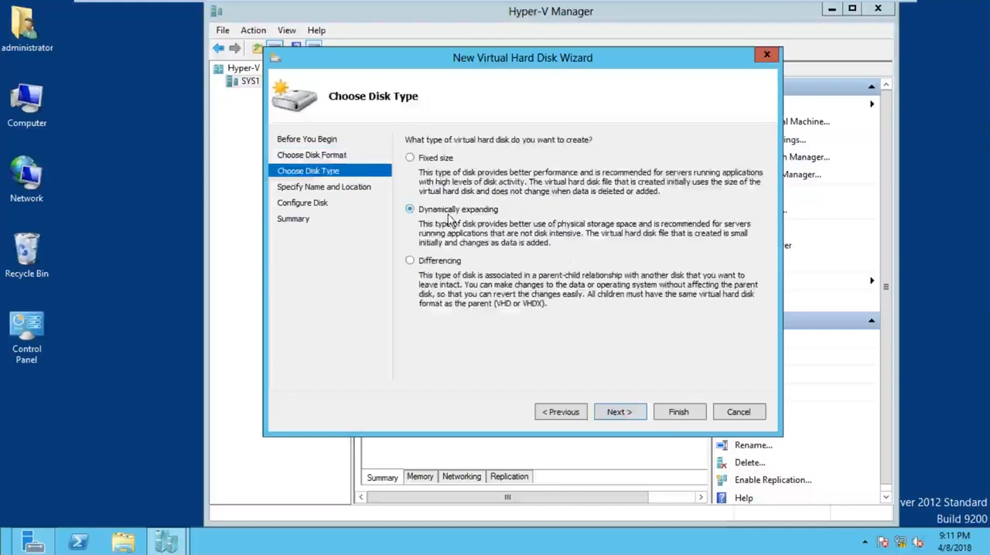
left_click(446, 266)
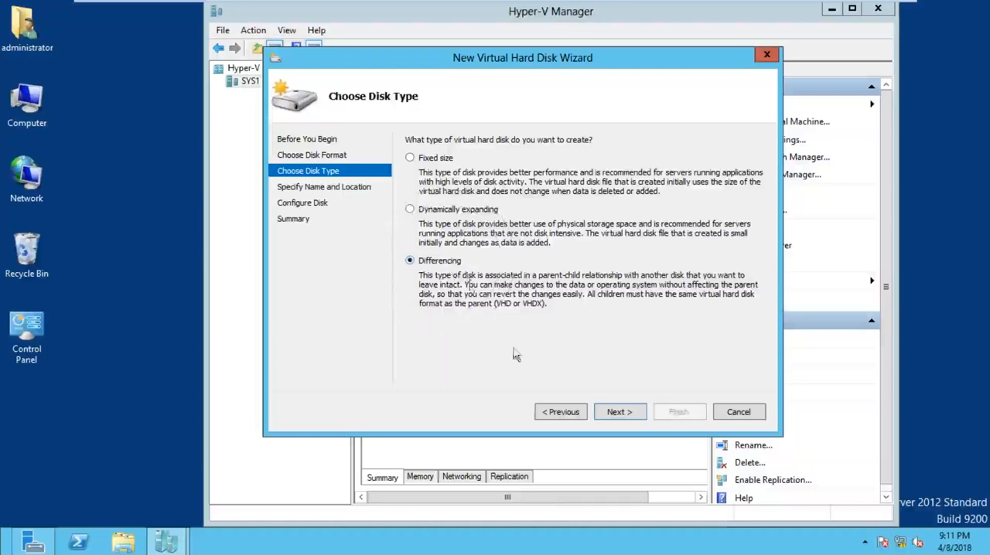
left_click(602, 410)
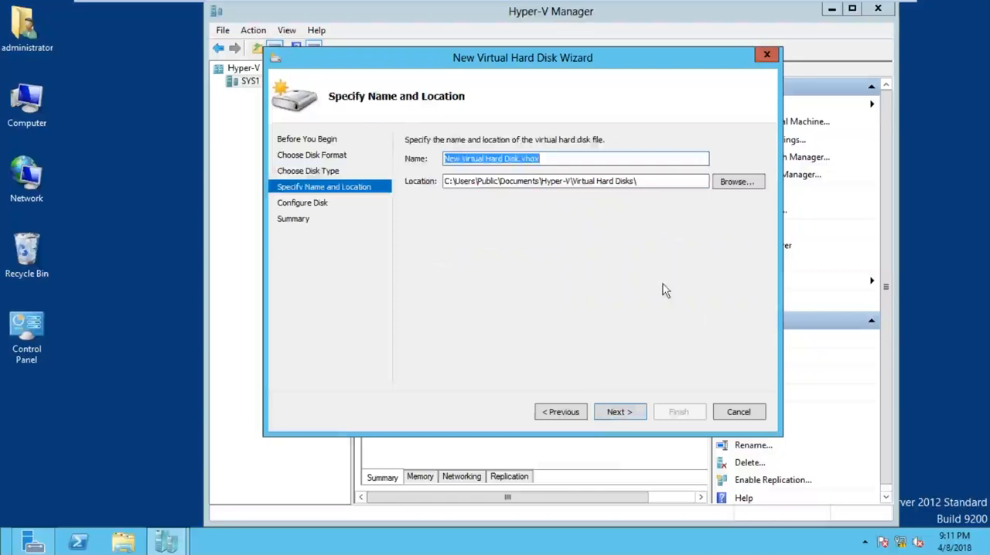
Step: Name the differencing virtual hard disk BACKUP-1.vhdx, keeping its default location
key("End")
key("Left")
key("Left")
key("Left")
key("Left")
key("Left")
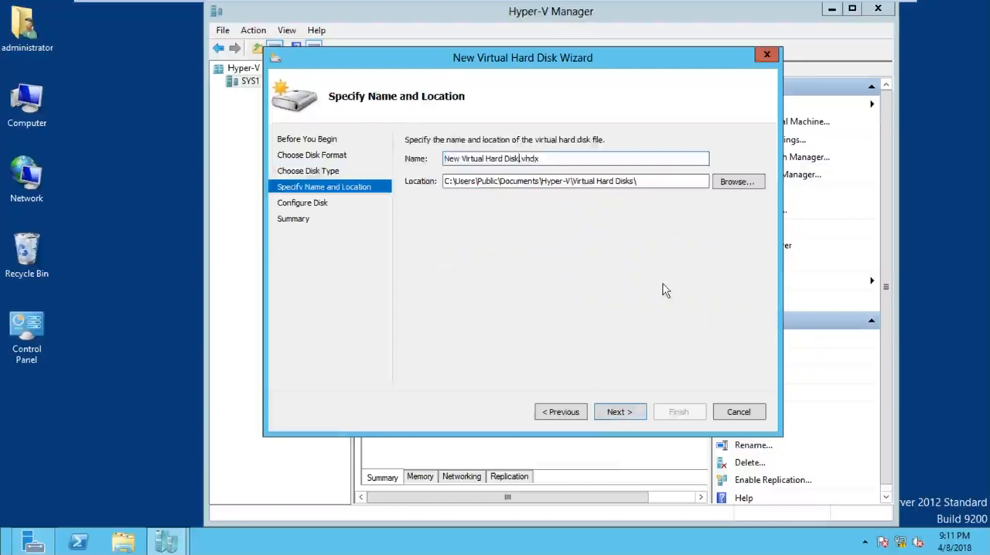
key("BackSpace")
key("BackSpace")
key("BackSpace")
key("BackSpace")
key("BackSpace")
key("BackSpace")
key("BackSpace")
key("BackSpace")
key("BackSpace")
key("BackSpace")
key("BackSpace")
key("BackSpace")
key("BackSpace")
key("BackSpace")
key("BackSpace")
key("BackSpace")
key("BackSpace")
key("BackSpace")
key("BackSpace")
key("BackSpace")
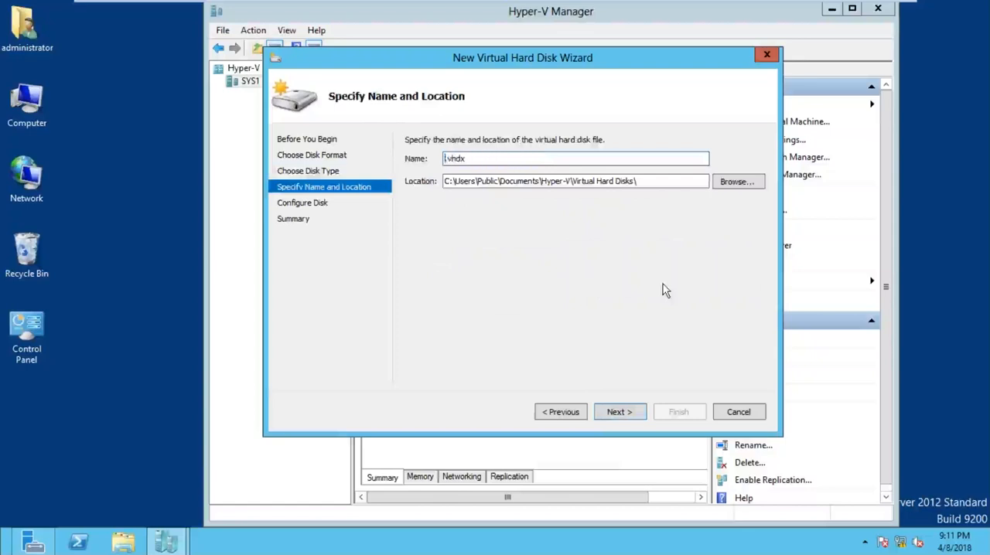
type("BACKUP-1")
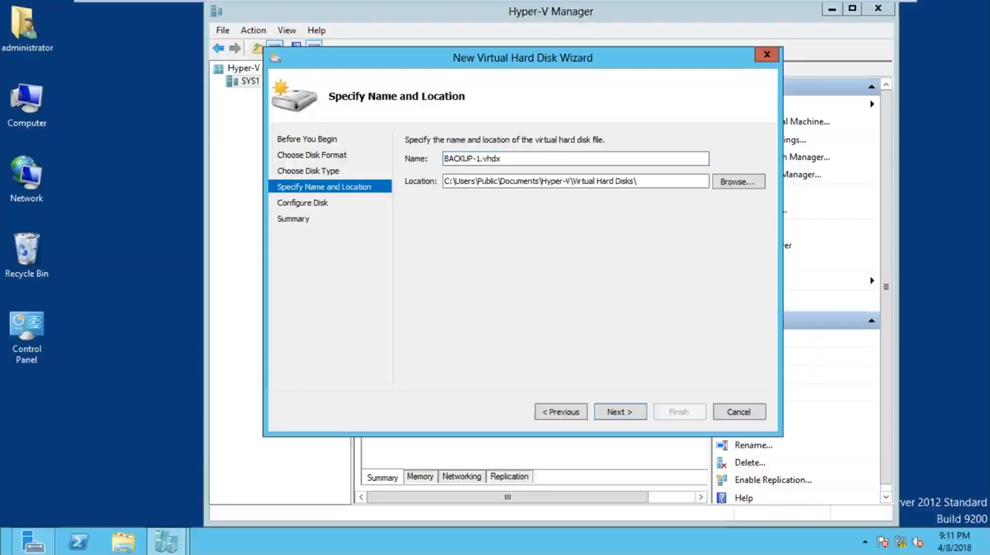
Step: Try the Dynamically expanding type, view its disk configuration options, and return to the disk type choice
left_click(570, 413)
left_click(462, 215)
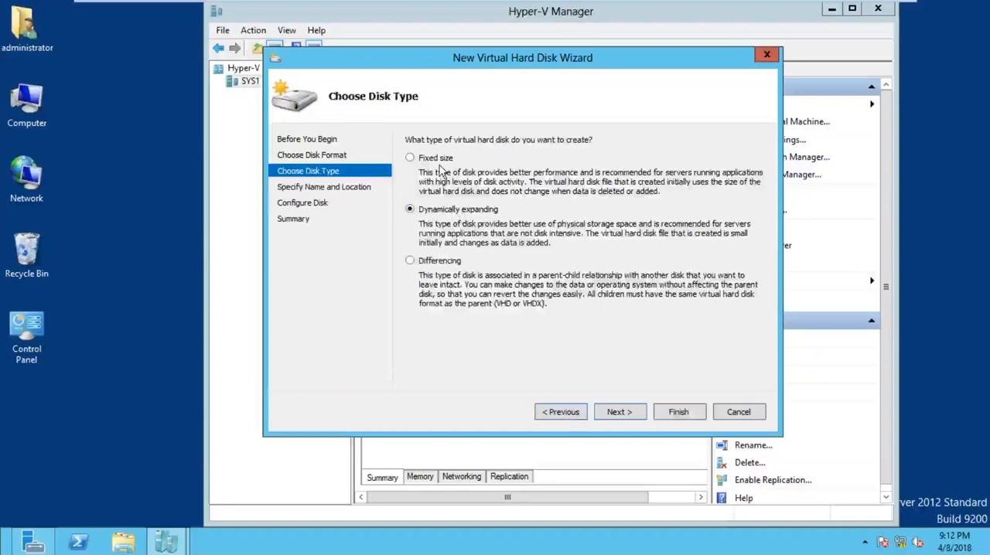
left_click(629, 416)
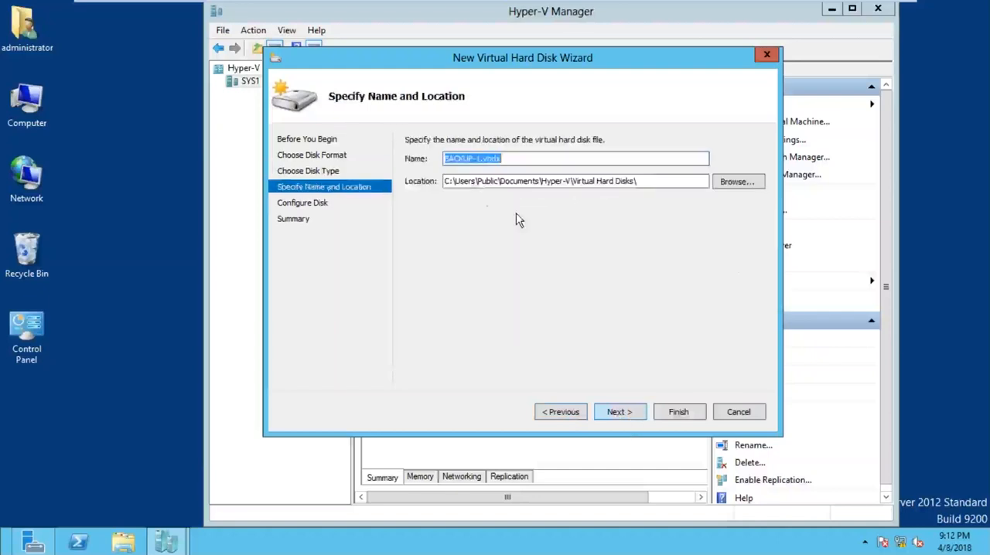
left_click(617, 413)
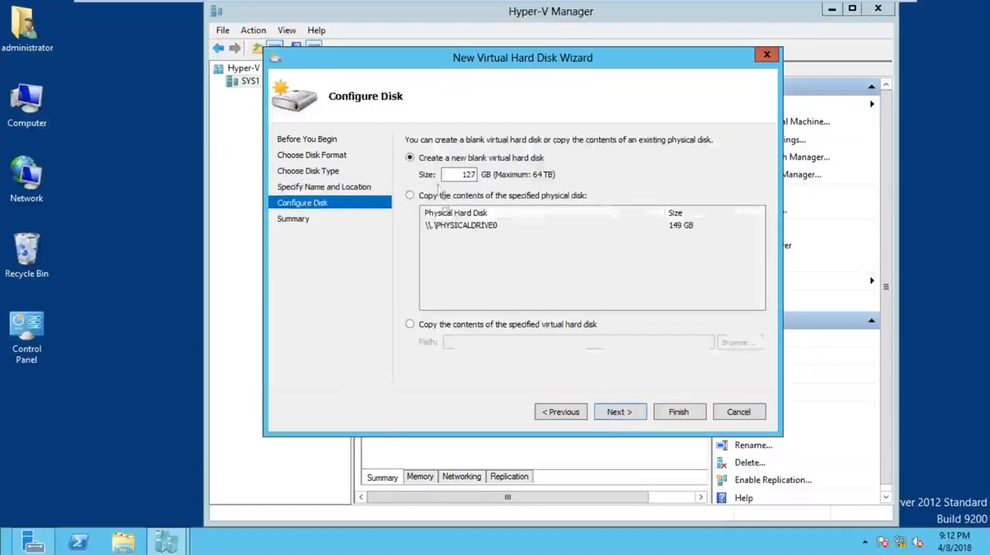
left_click(569, 416)
left_click(558, 417)
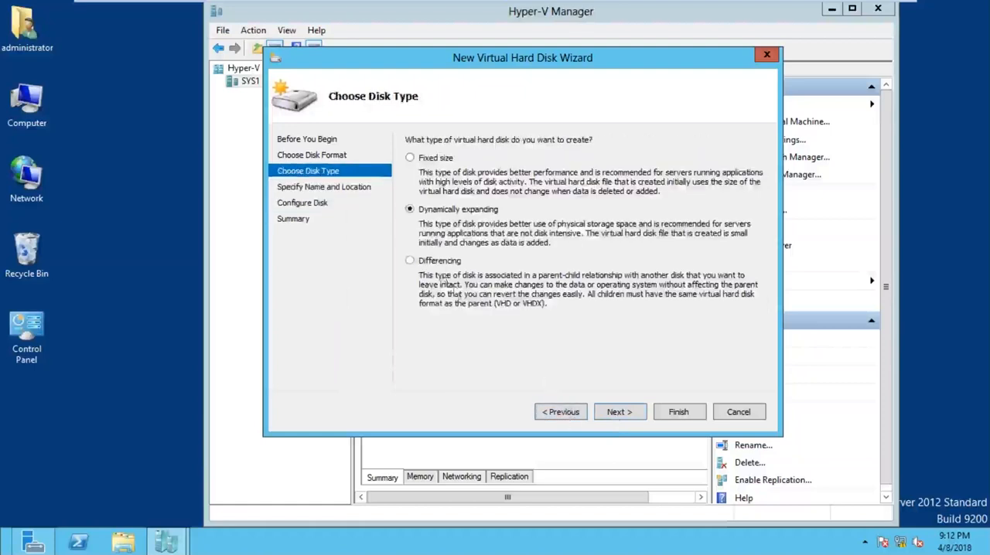
Step: Choose Differencing again, continue with BACKUP-1.vhdx to the parent disk's location, and close the wizard without creating the disk
left_click(435, 262)
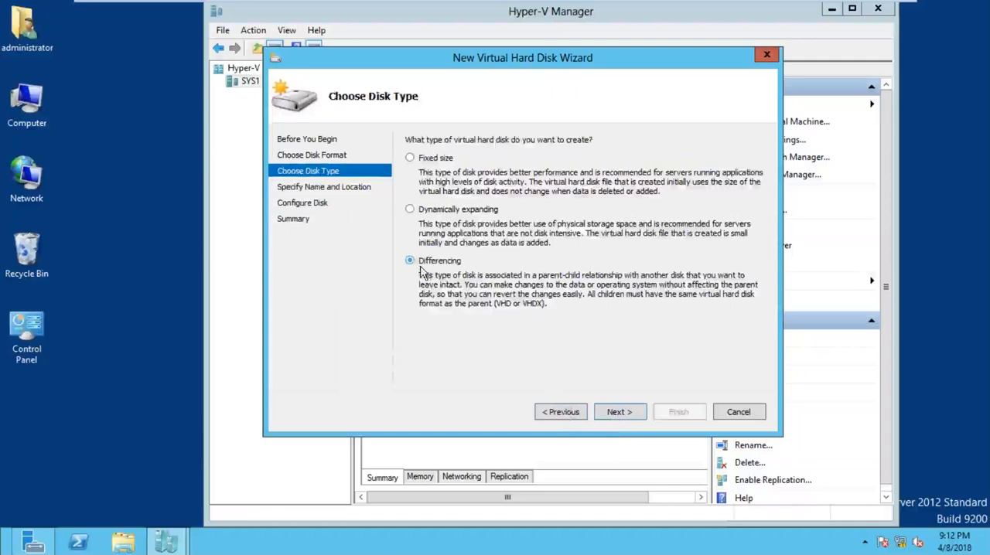
left_click(623, 417)
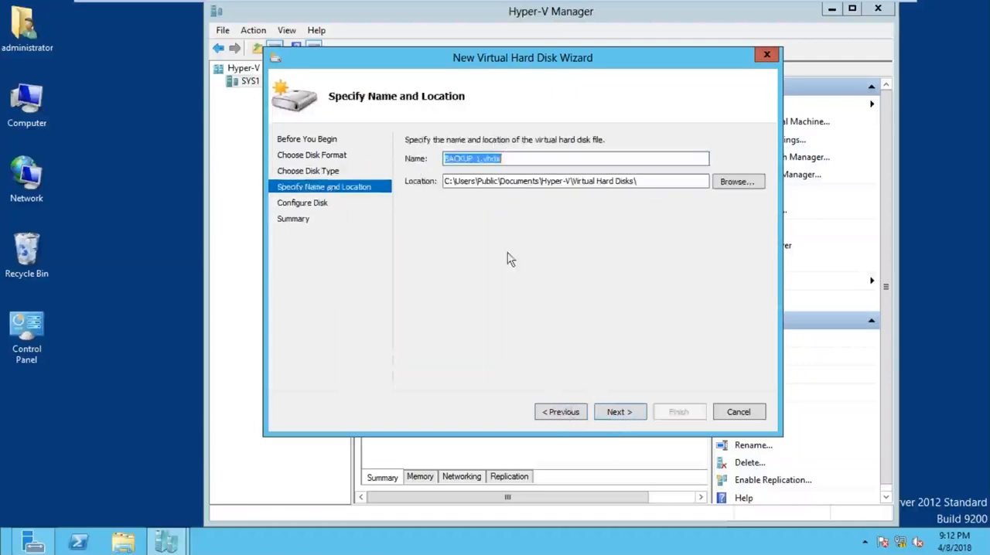
left_click(510, 158)
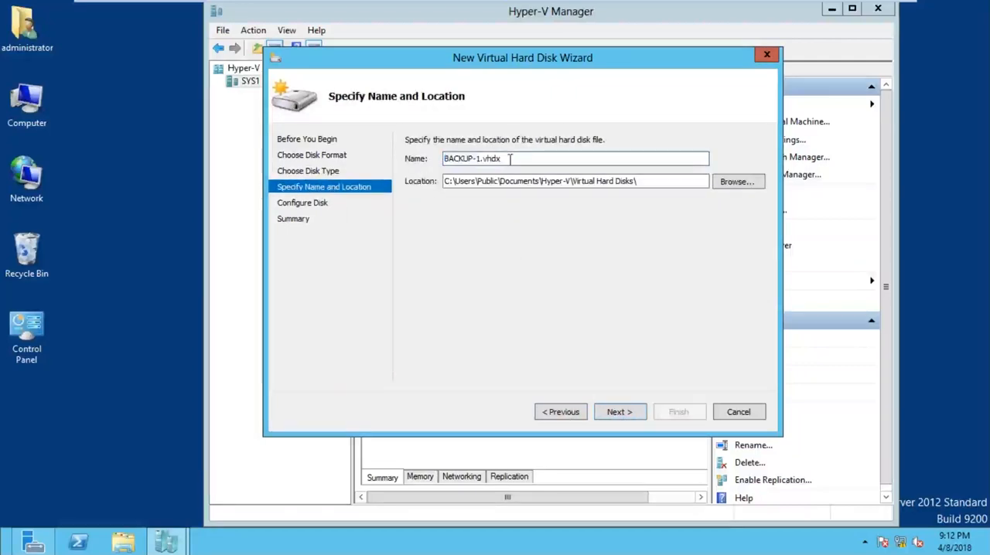
left_click(632, 412)
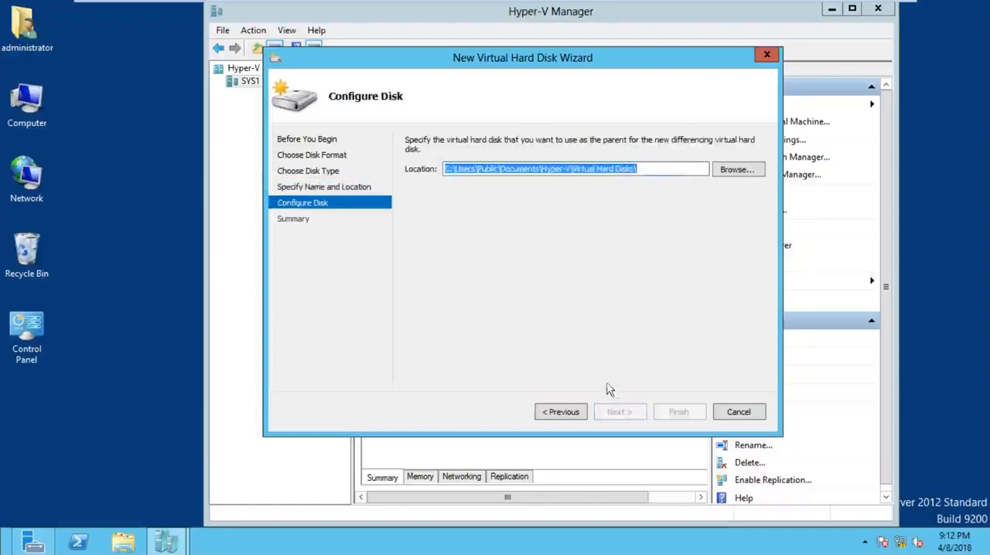
left_click(665, 168)
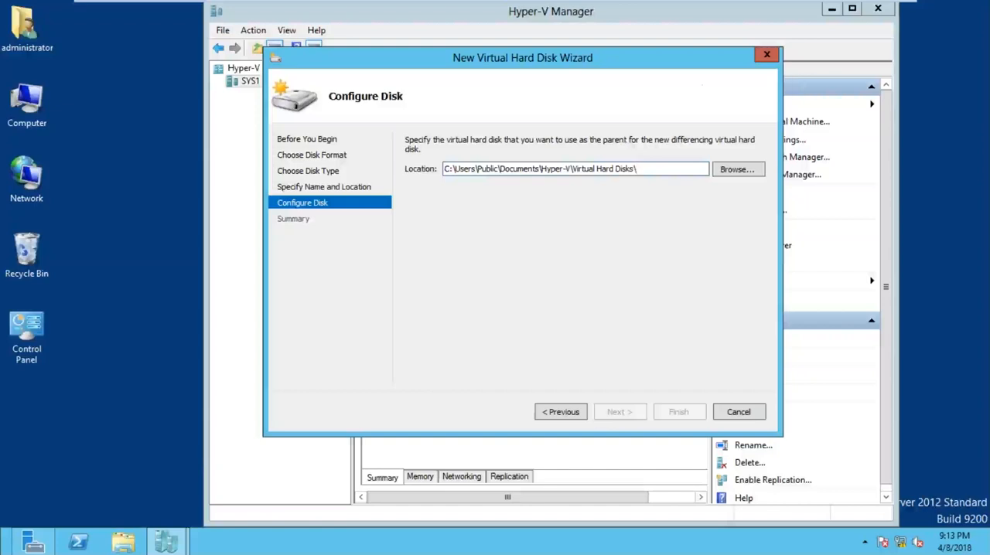
left_click(767, 55)
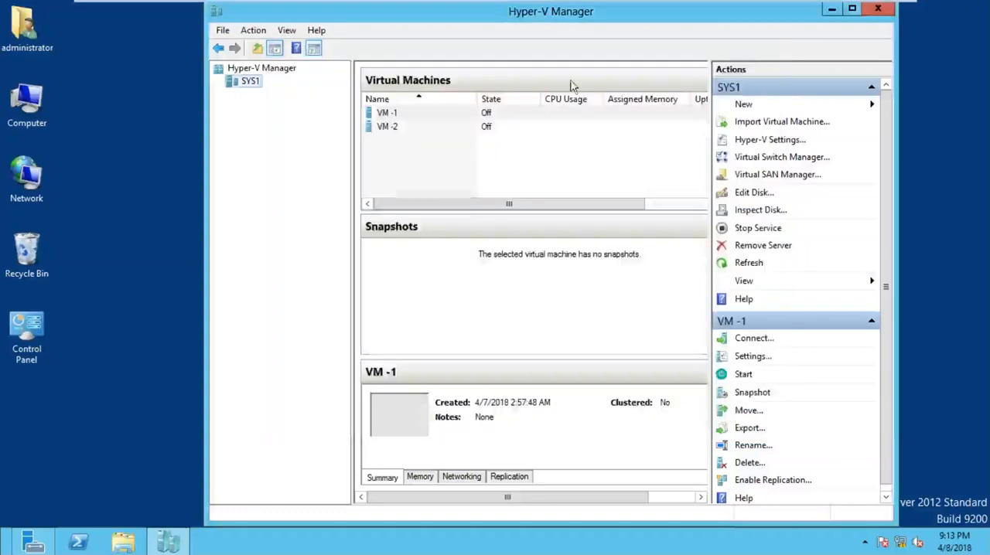
Step: Copy the full path of VM -1's virtual hard disk on IDE Controller 0 and close the virtual machine's settings
left_click(433, 114)
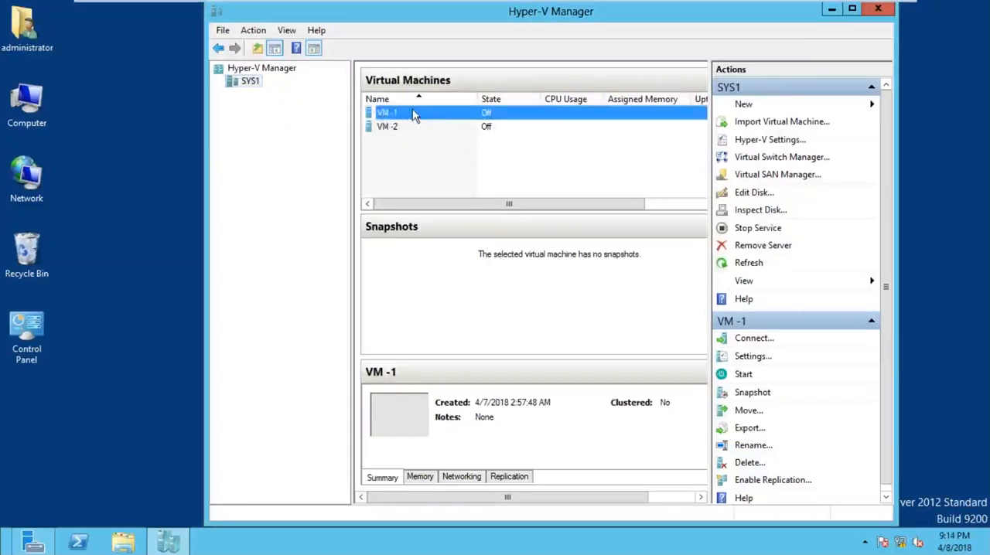
right_click(413, 112)
left_click(448, 139)
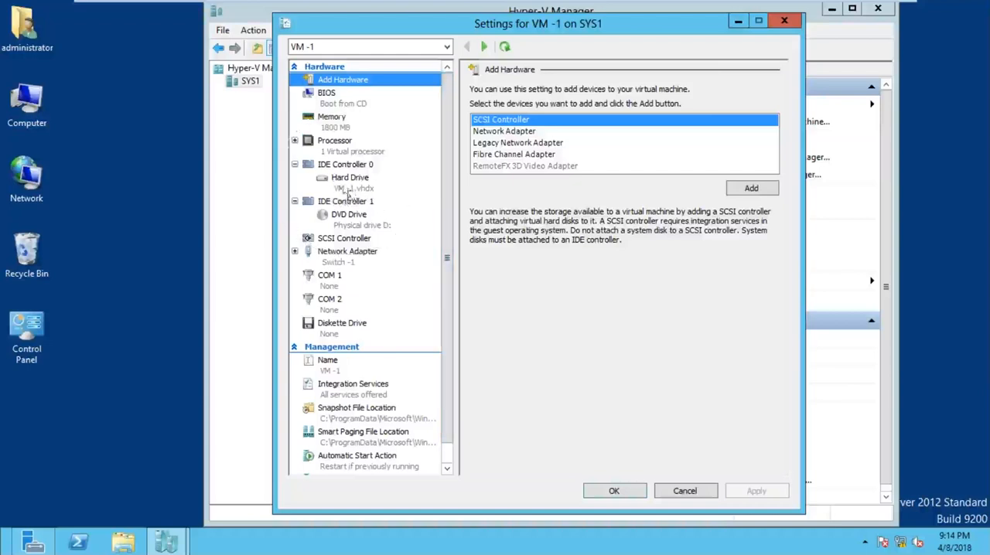
left_click(352, 179)
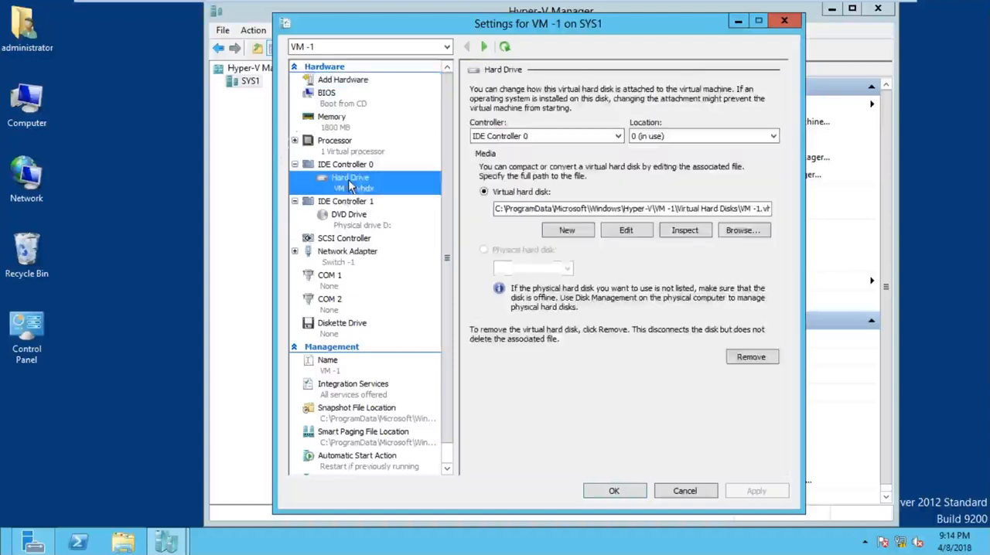
left_click(517, 209)
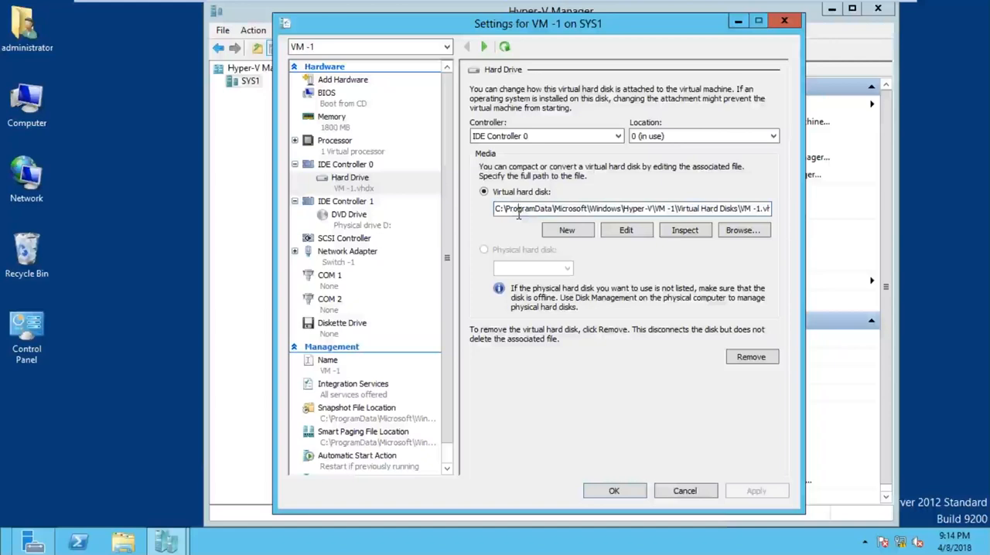
key("ctrl+a")
right_click(519, 213)
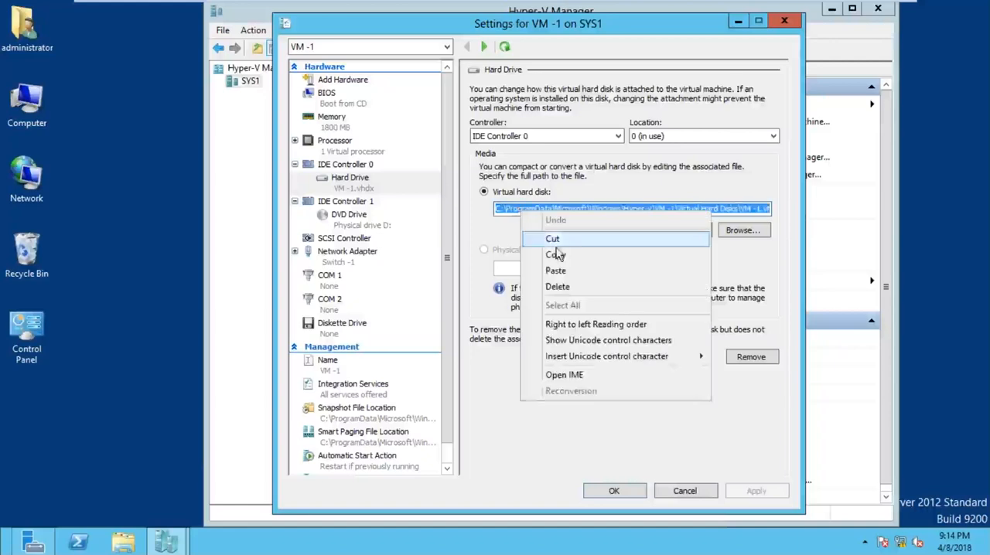
left_click(778, 25)
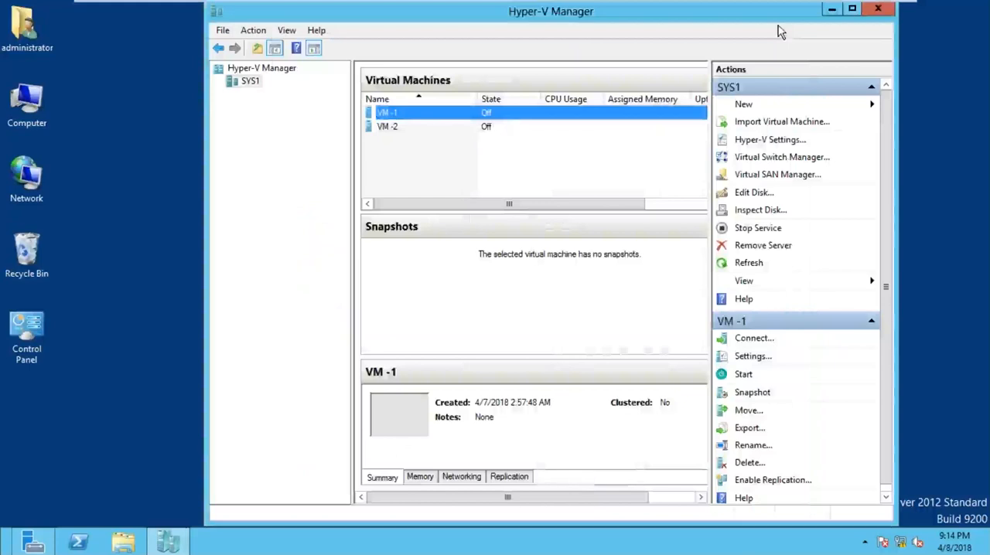
Step: Open VM -1's settings again, copy its IDE Controller 0 hard drive's VM -1.vhdx path, and close the settings
right_click(400, 116)
left_click(437, 144)
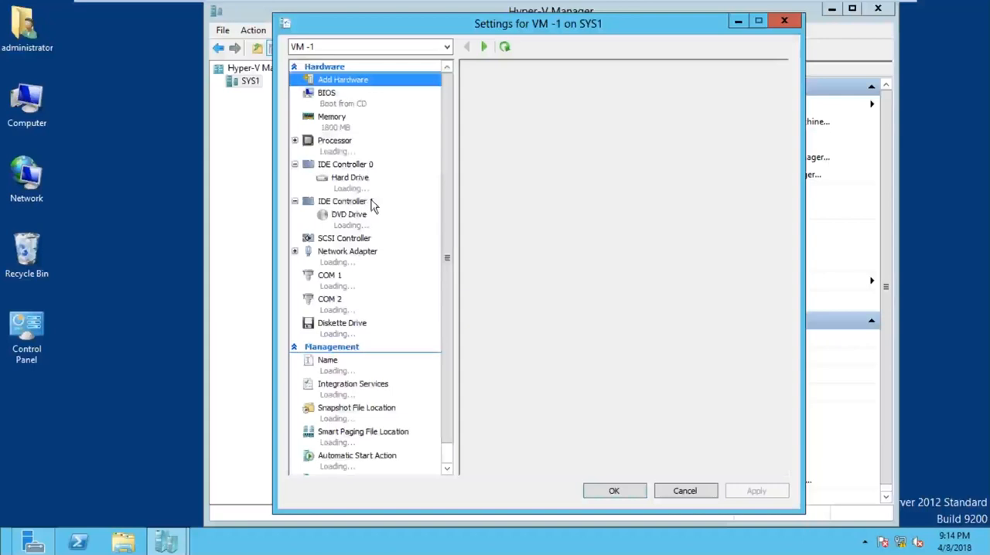
left_click(345, 178)
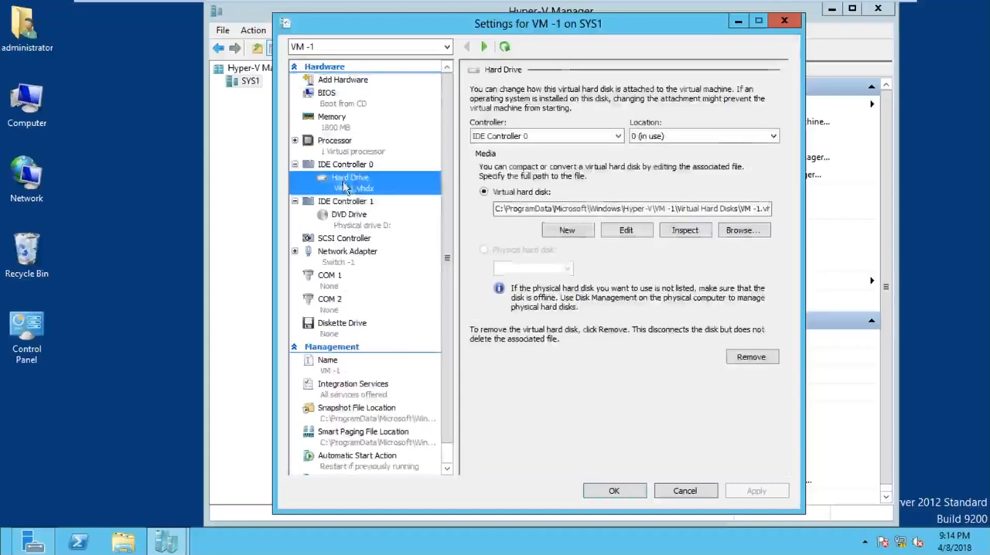
left_click(508, 209)
triple_click(524, 210)
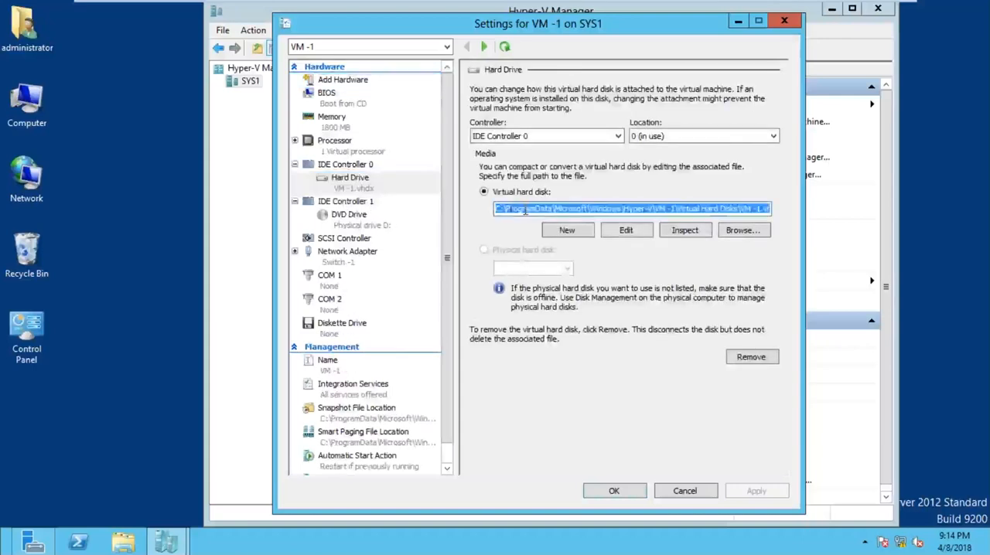
right_click(524, 210)
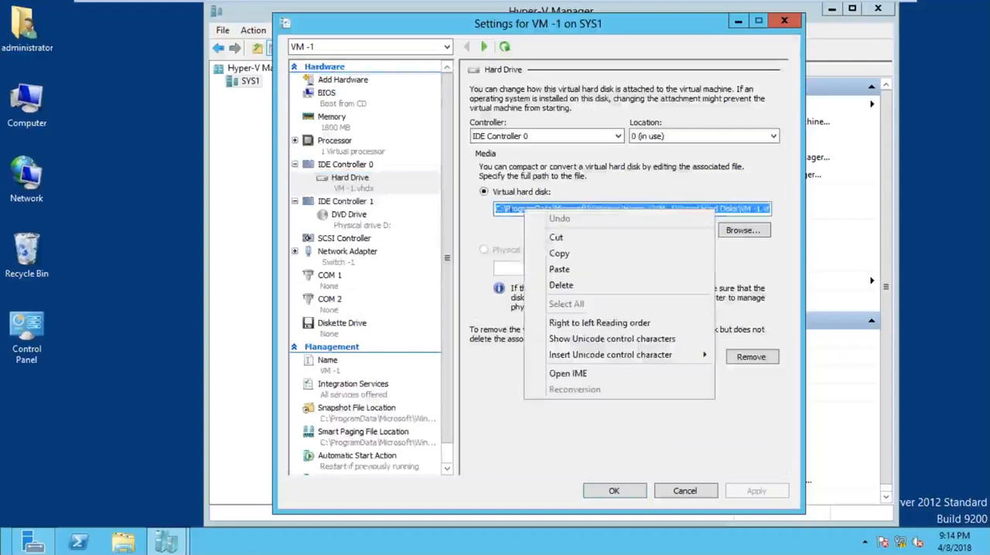
left_click(555, 256)
left_click(784, 20)
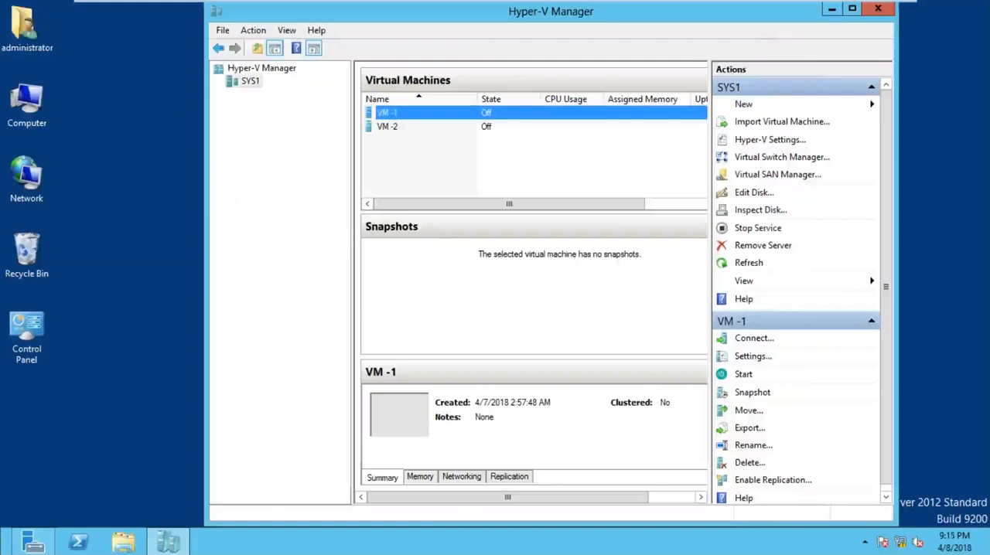
Step: Start a new virtual hard disk on SYS1 with the VHDX format and the Differencing type
left_click(250, 84)
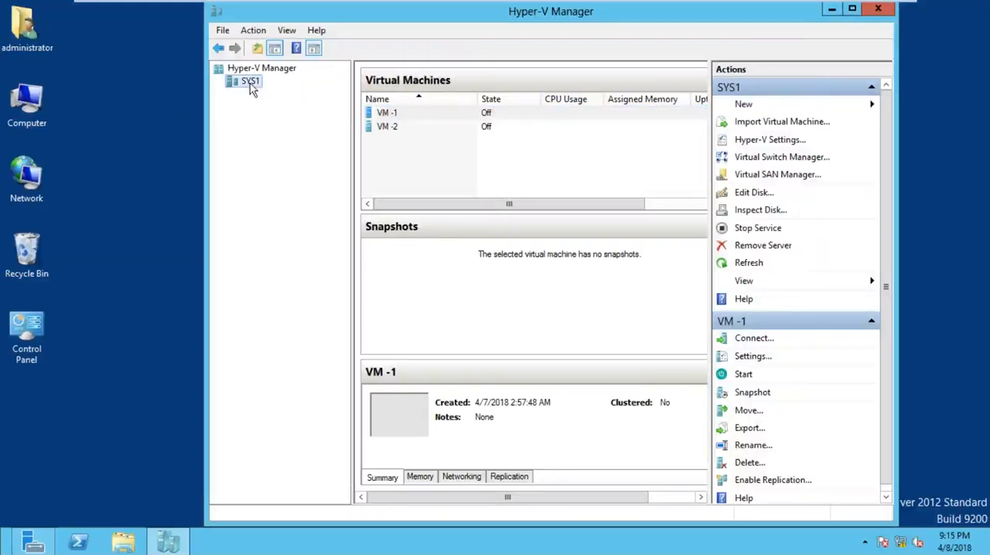
right_click(252, 90)
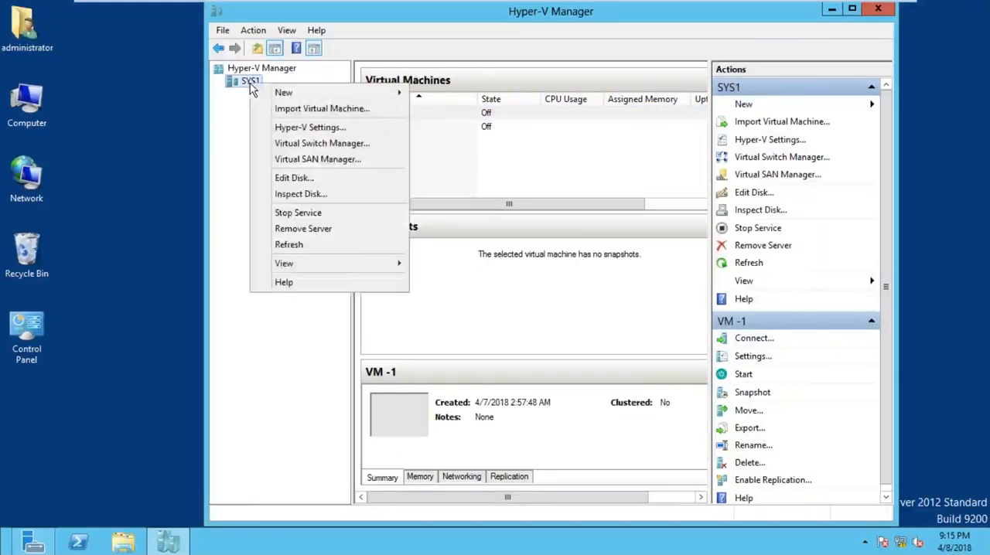
mouse_move(294, 93)
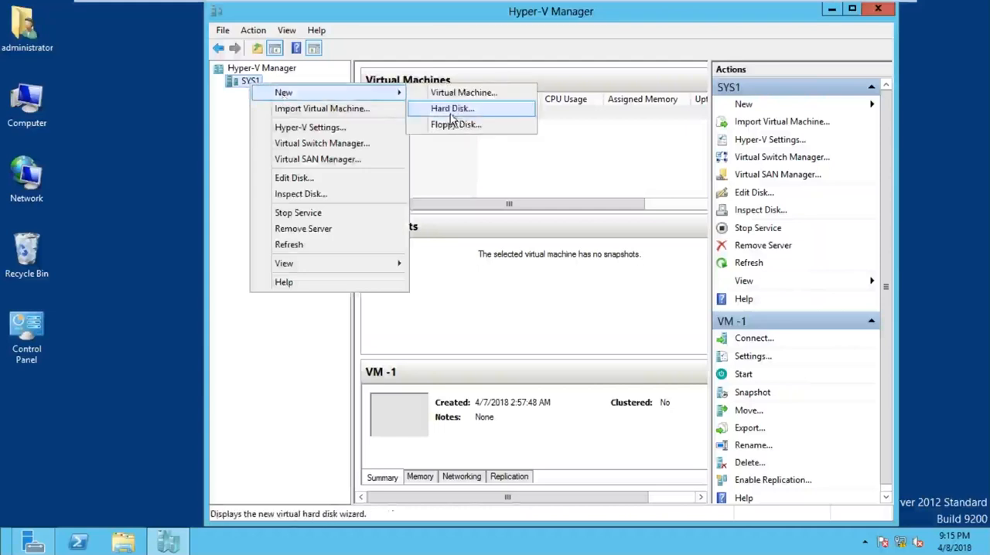
left_click(451, 109)
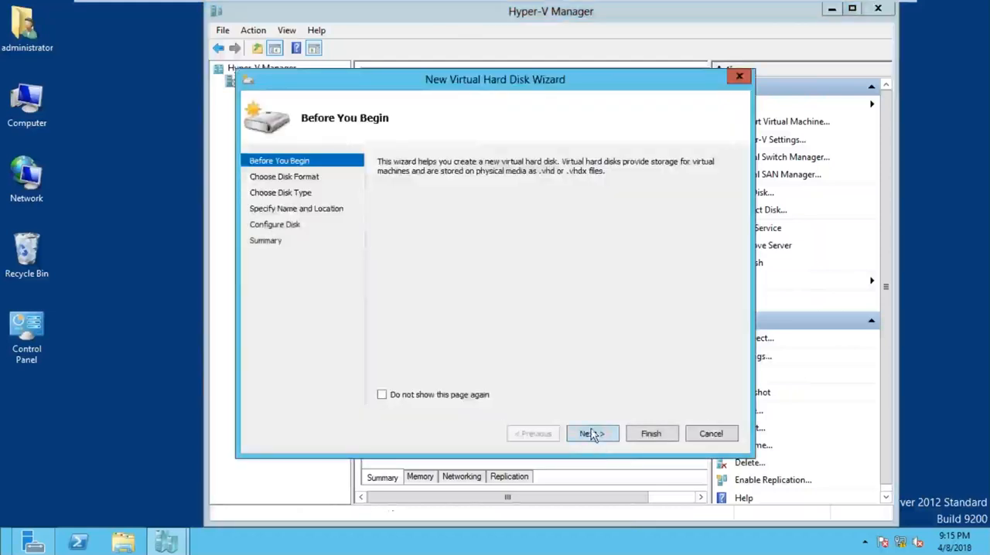
left_click(591, 435)
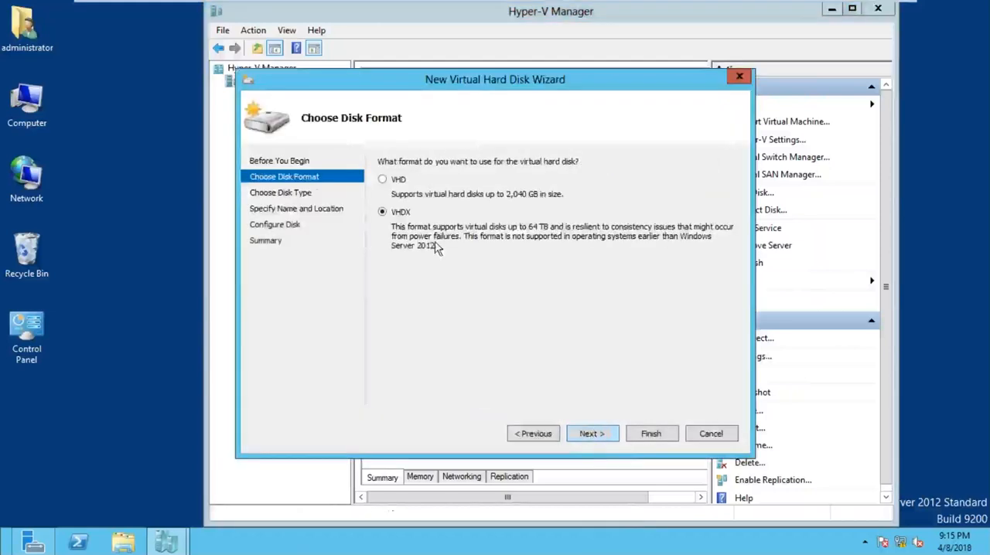
left_click(591, 434)
left_click(421, 284)
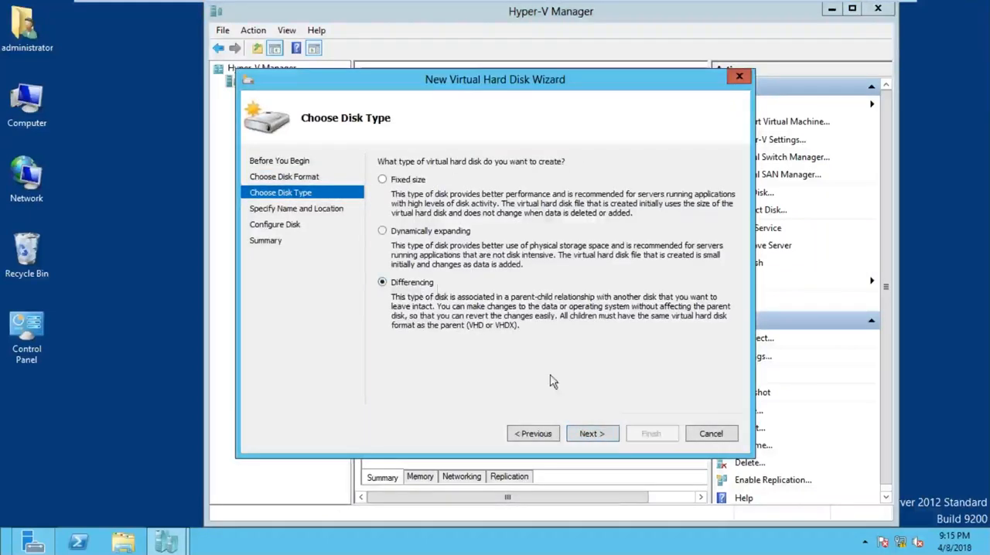
left_click(590, 433)
Step: Replace the default disk file name with BACKUP-1.vhdx, keep the default location, and continue to the disk configuration
key("Left")
key("Left")
key("Left")
key("Left")
key("Left")
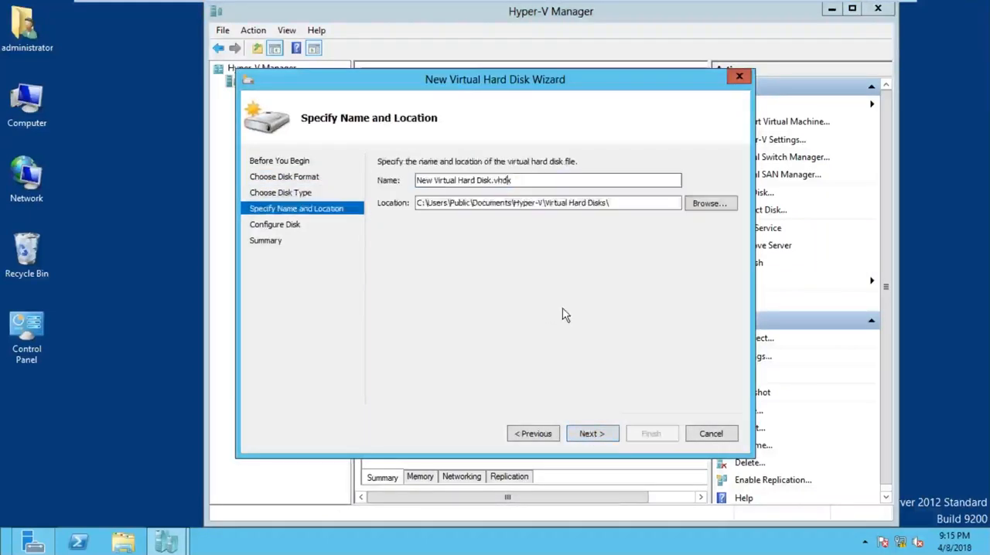
key("BackSpace")
key("BackSpace")
key("BackSpace")
key("BackSpace")
key("BackSpace")
key("BackSpace")
key("BackSpace")
key("BackSpace")
key("BackSpace")
key("BackSpace")
key("BackSpace")
key("BackSpace")
key("BackSpace")
key("BackSpace")
key("BackSpace")
key("BackSpace")
key("BackSpace")
key("BackSpace")
key("BackSpace")
key("BackSpace")
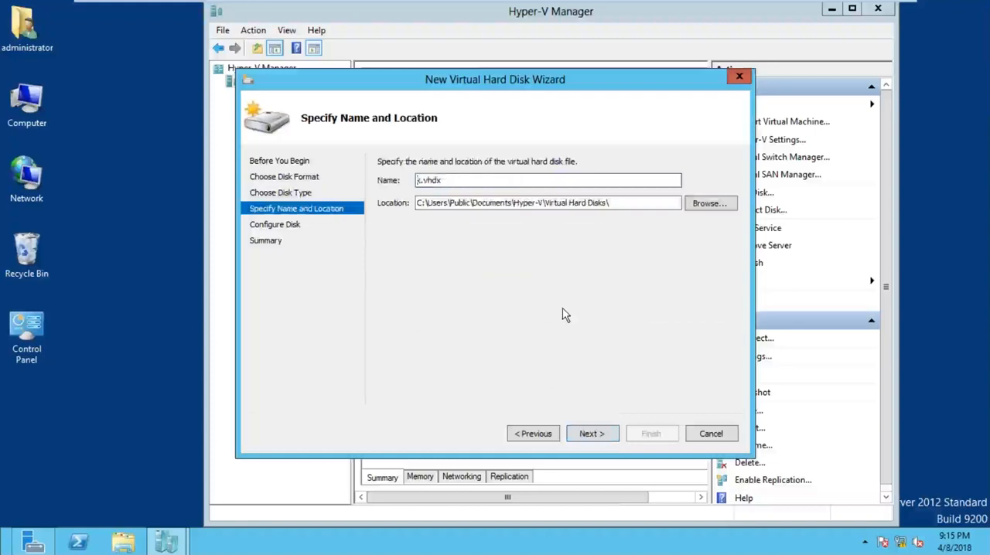
type("BACKUP-1")
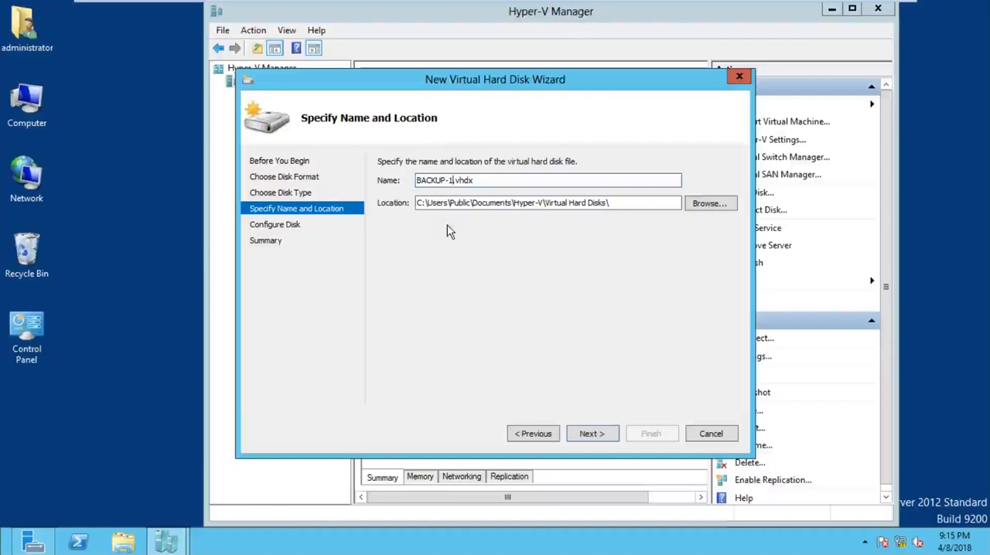
left_click(608, 440)
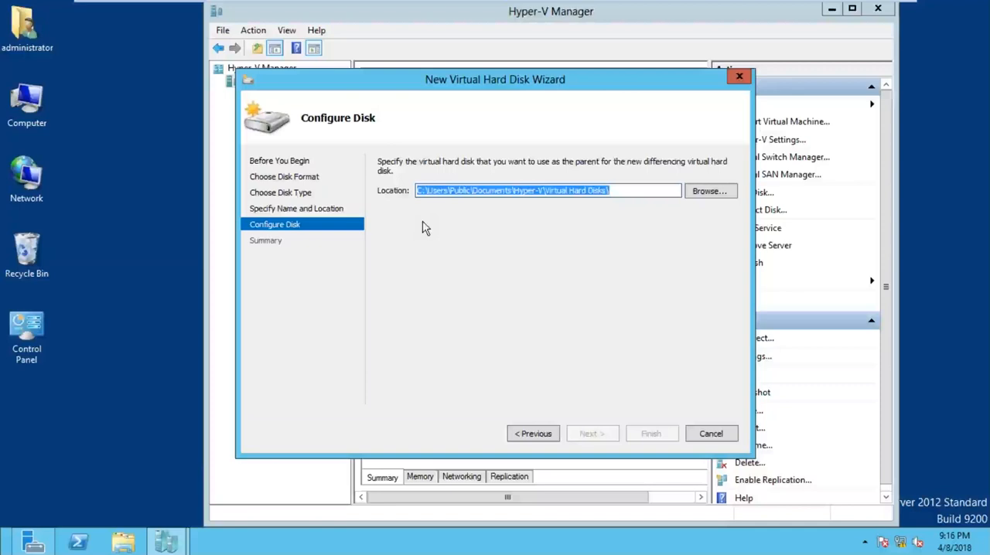
Step: Set the parent disk to the copied VM -1.vhdx path and create the differencing disk
key("Delete")
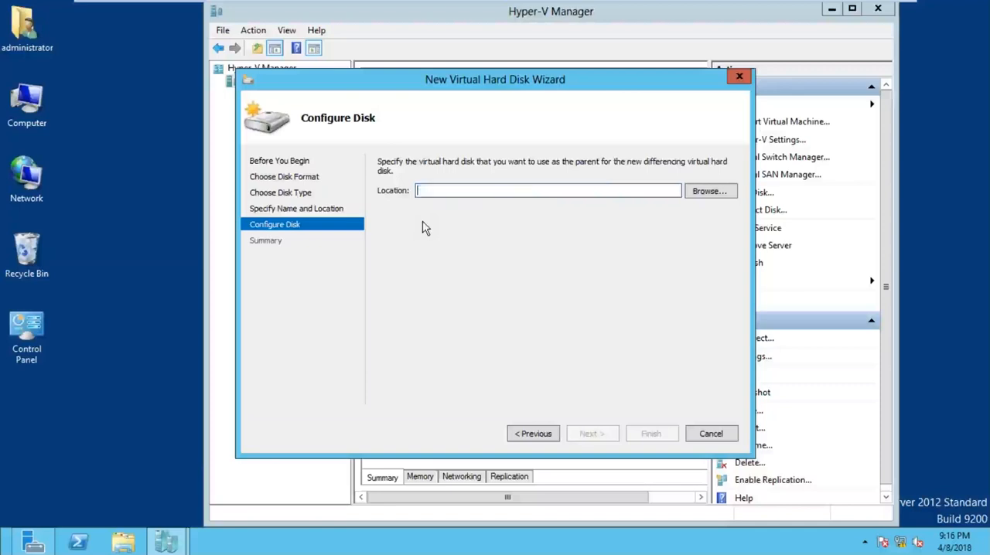
right_click(487, 192)
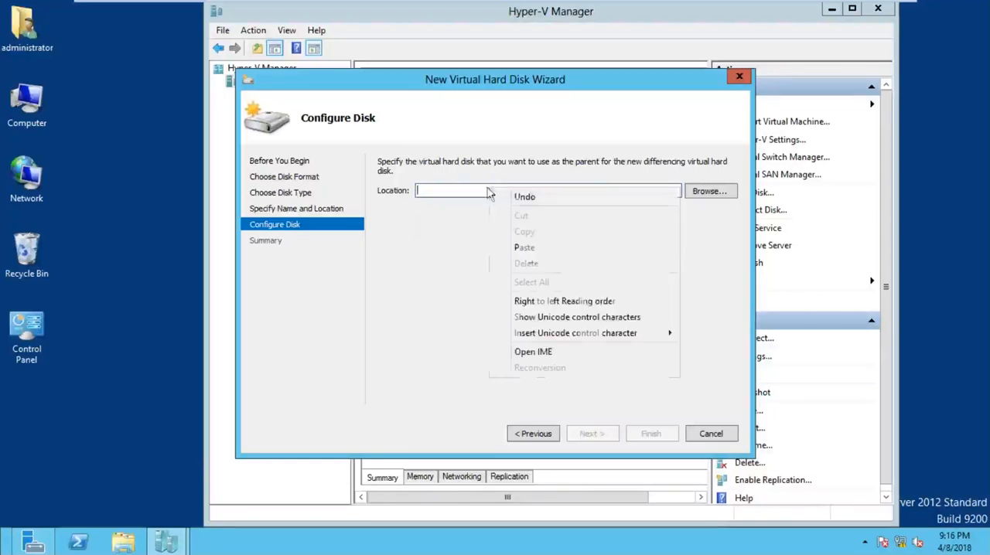
left_click(513, 253)
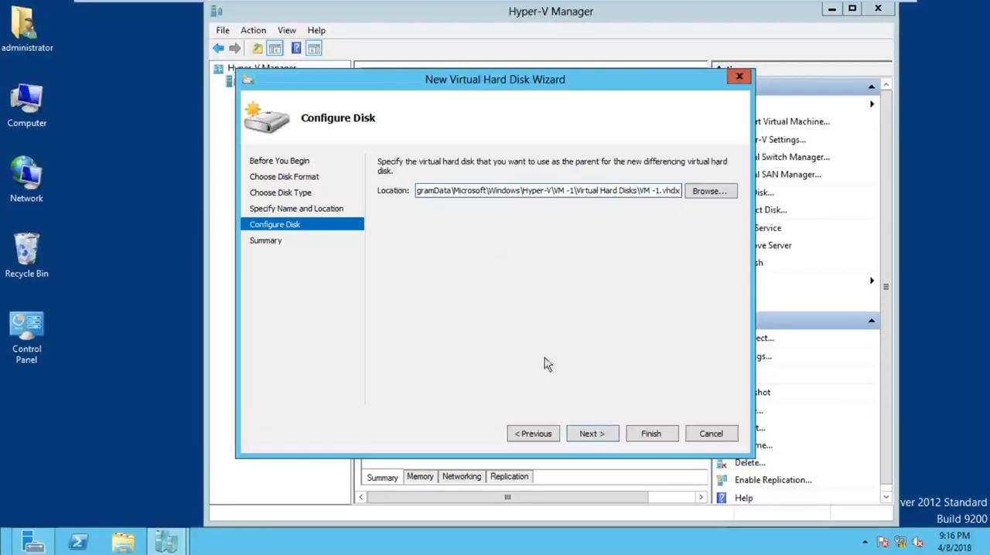
left_click(590, 435)
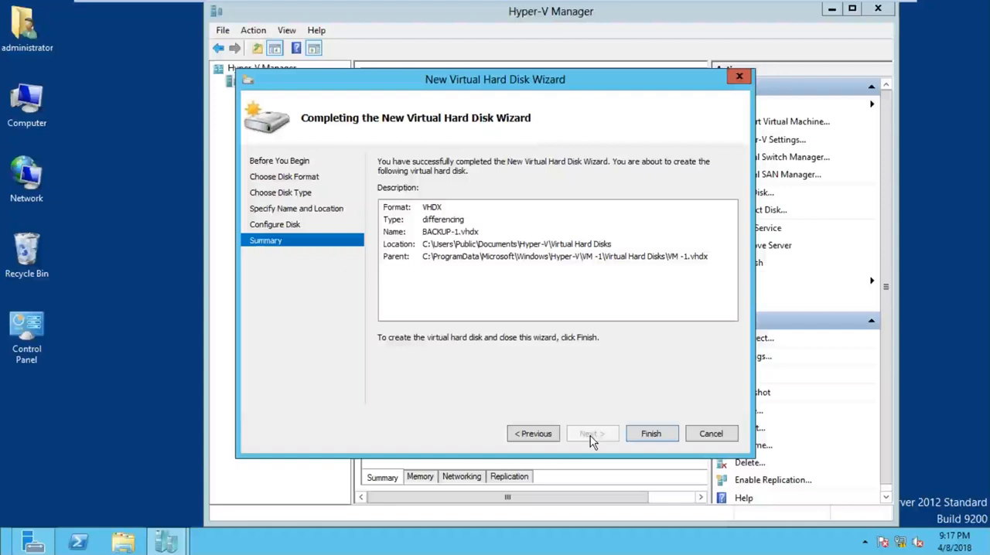
left_click(646, 442)
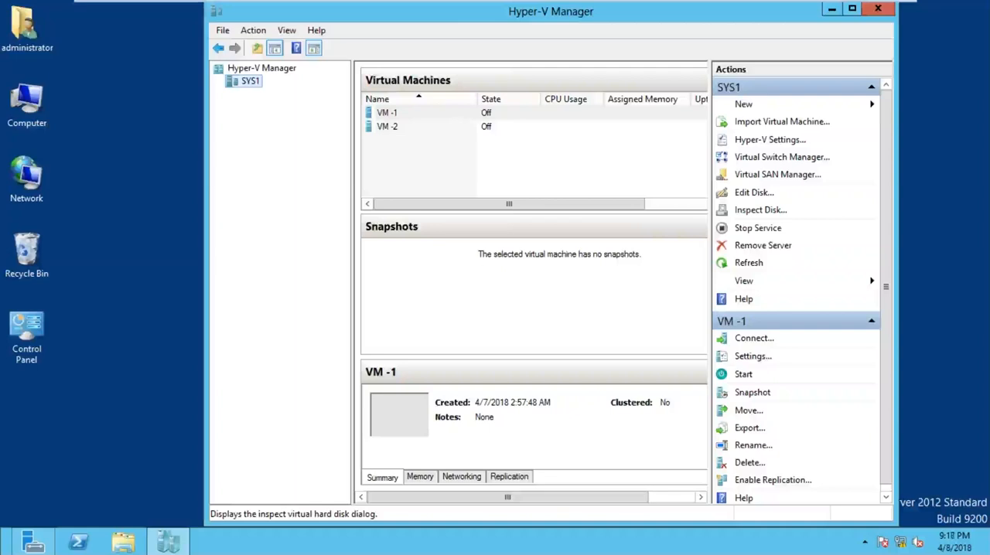
Step: Inspect the properties of the BACKUP-1 virtual hard disk, including its type, size and parent, and close them
left_click(761, 213)
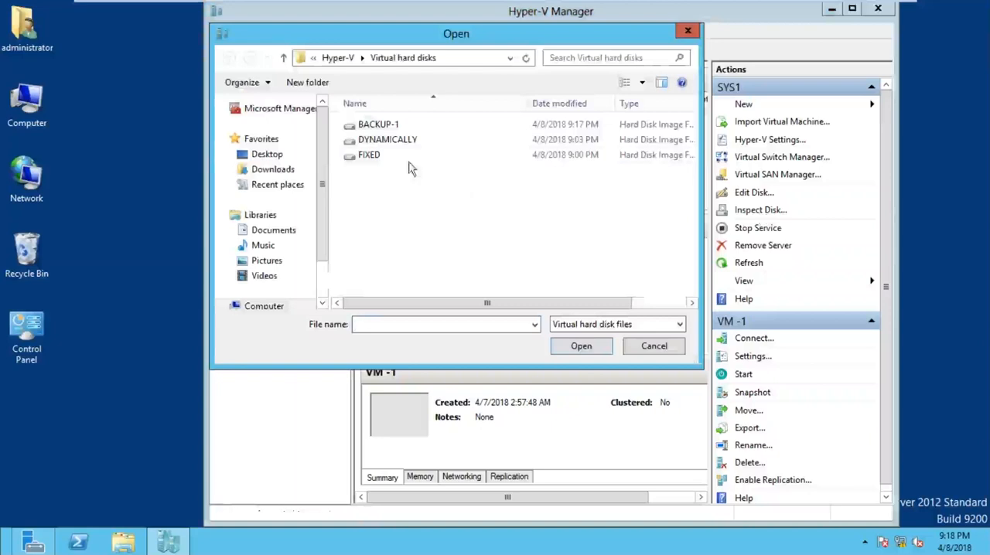
left_click(384, 128)
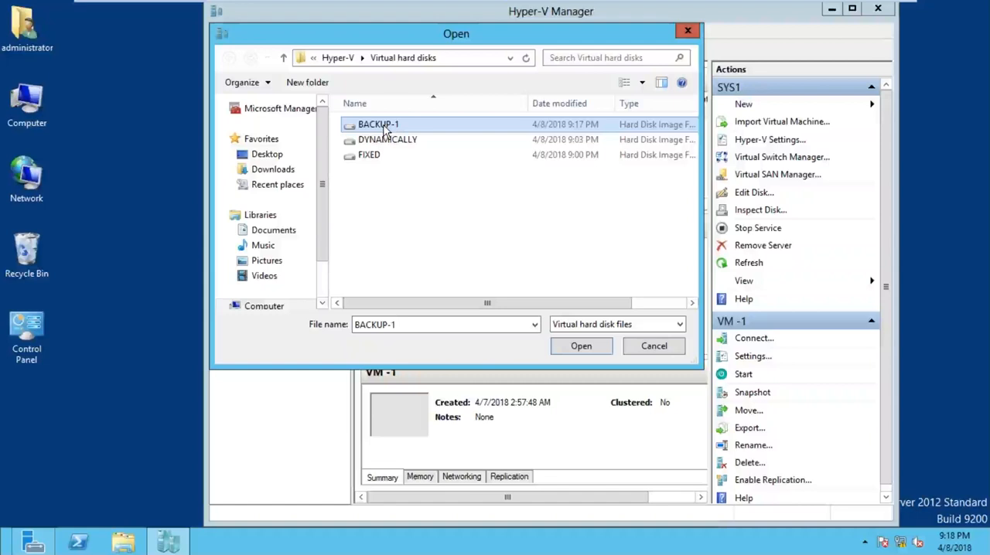
left_click(612, 351)
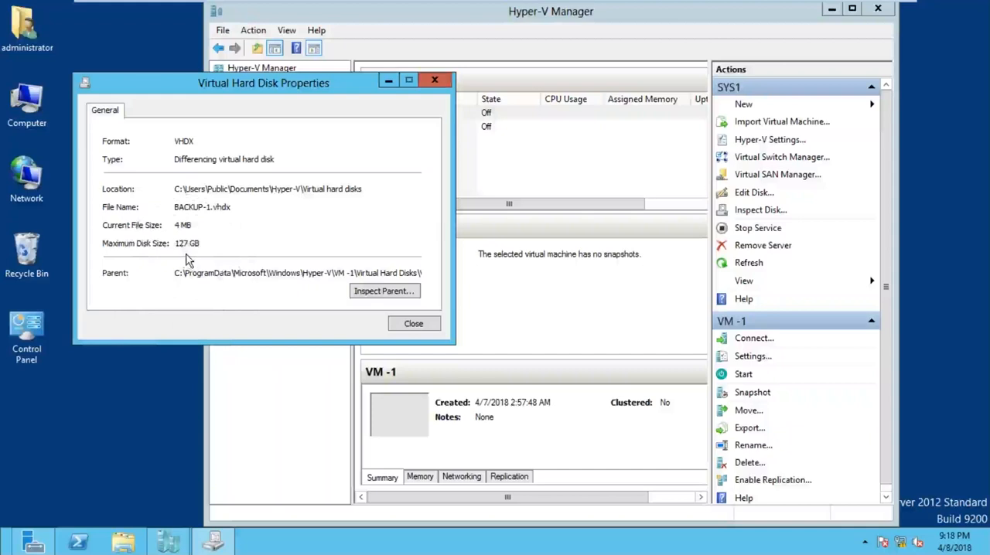
left_click(410, 325)
Step: Start a new virtual machine on SYS1 and name it VM -1, keeping the default storage location
left_click(389, 114)
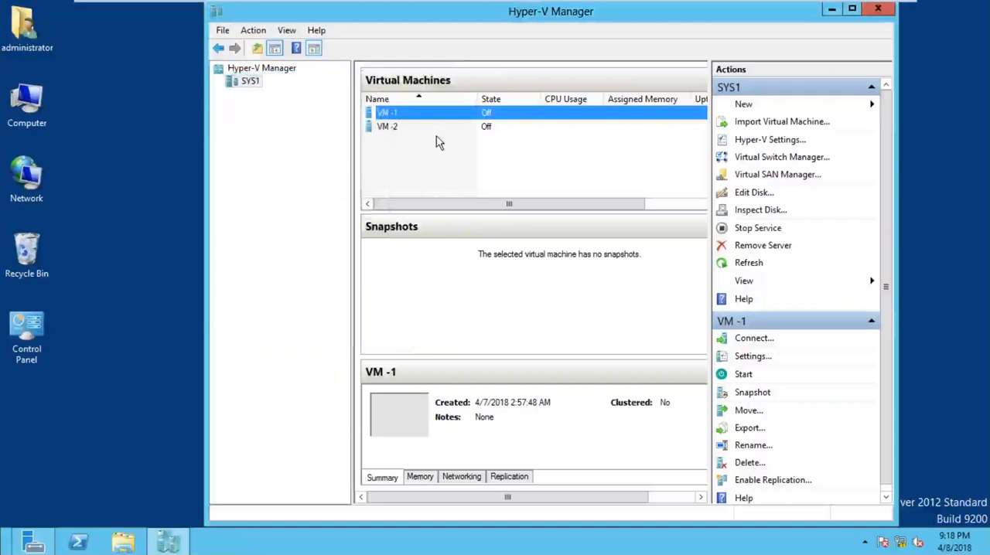
right_click(250, 81)
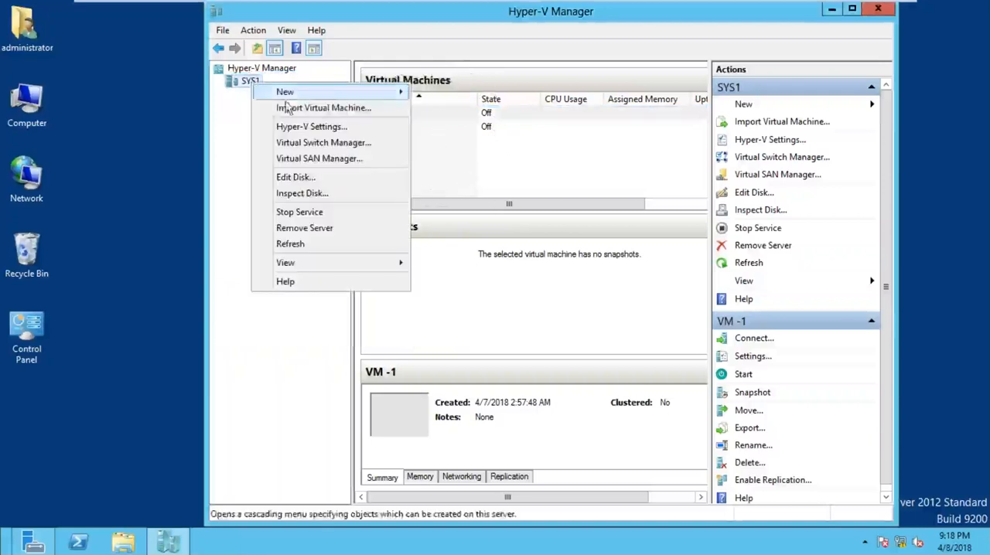
mouse_move(328, 93)
left_click(501, 98)
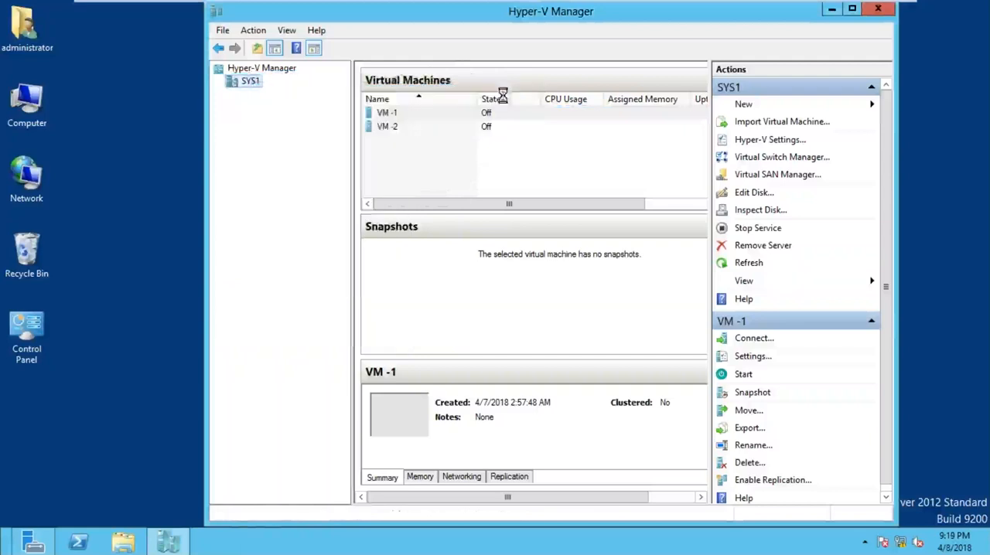
left_click(592, 434)
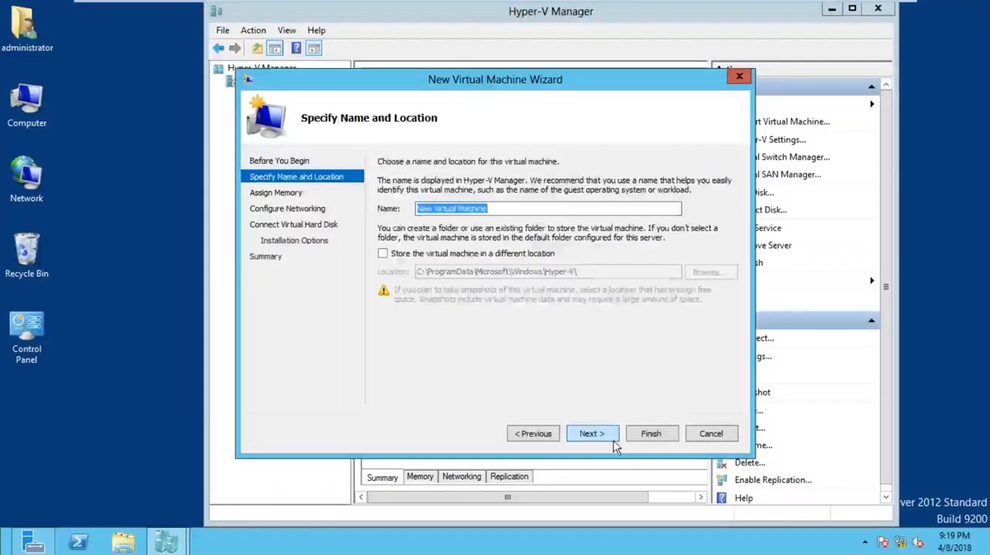
type("VM -1")
key("Return")
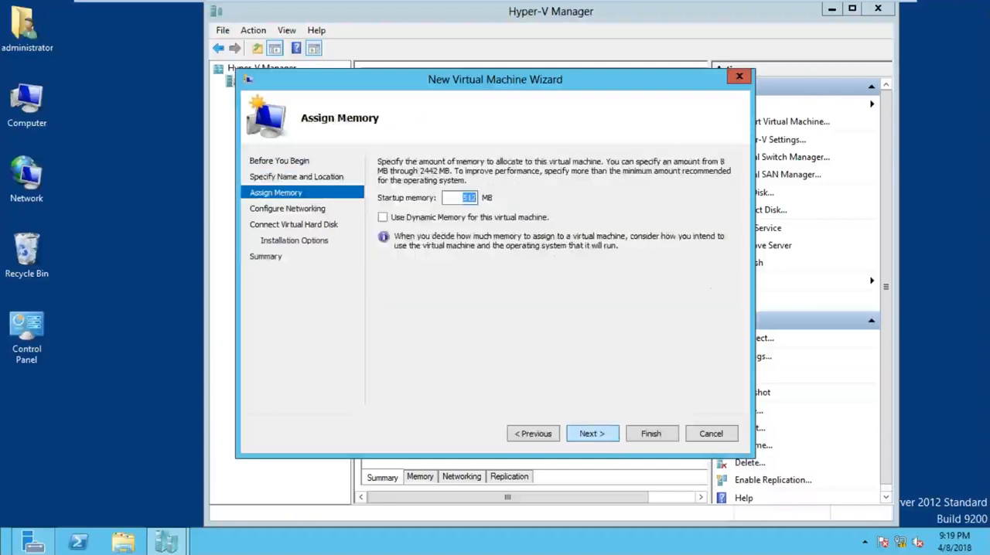
Step: Assign 1024 MB of startup memory to the new virtual machine and connect it to Switch -1
type("1024")
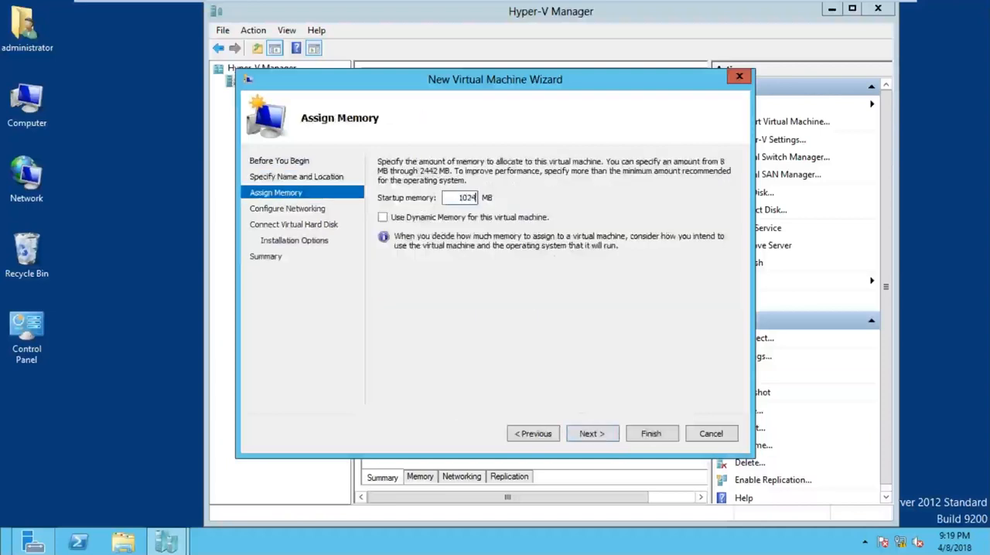
left_click(591, 434)
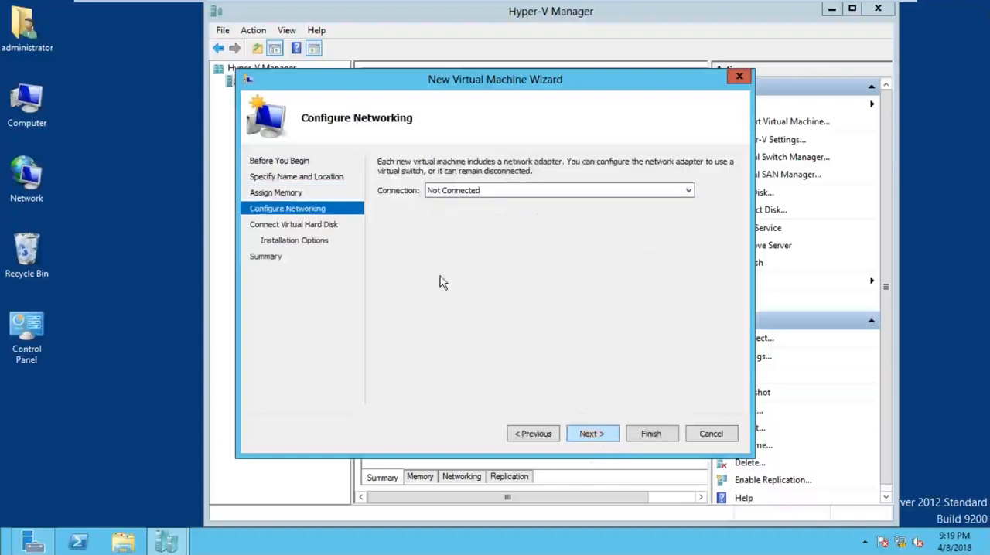
left_click(461, 197)
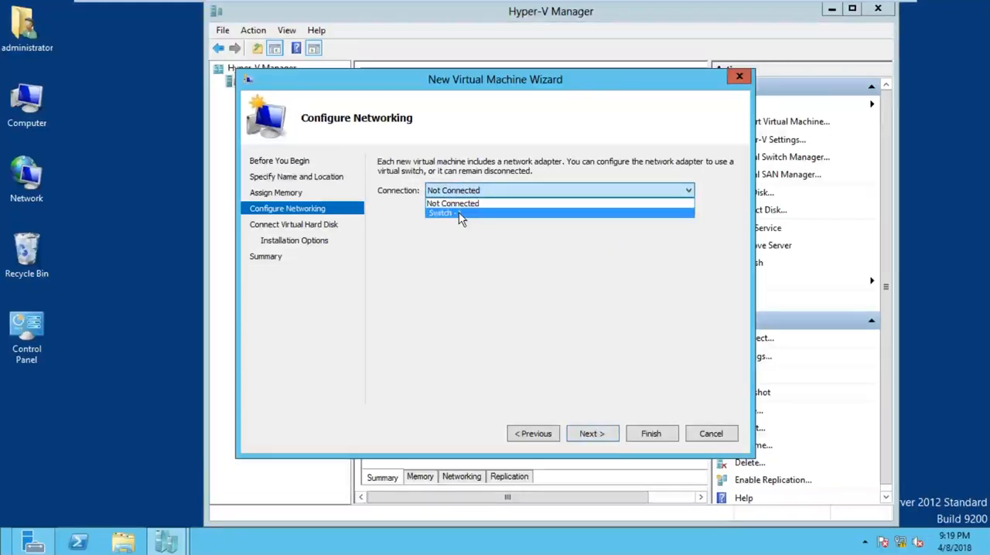
left_click(459, 213)
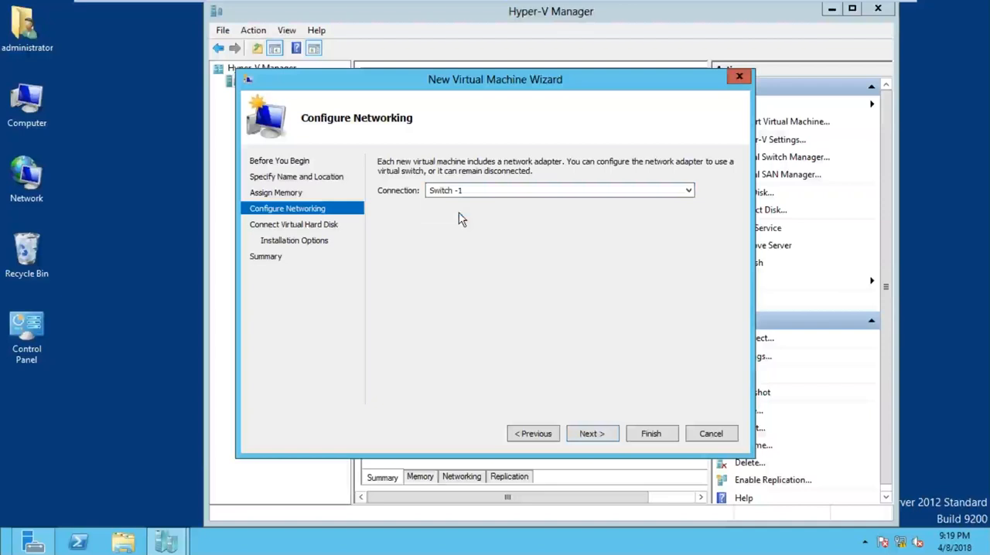
left_click(593, 436)
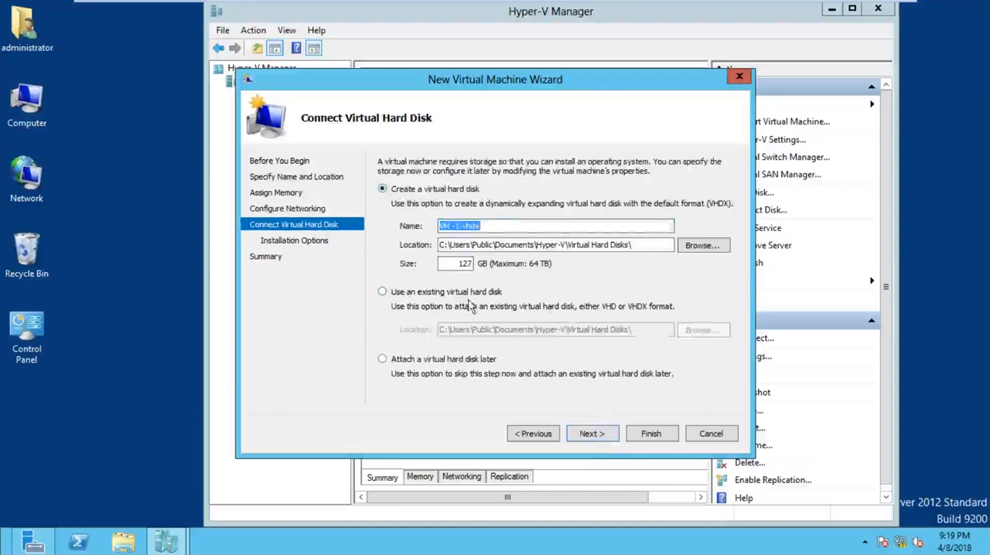
Step: Attach the existing virtual hard disk BACKUP-1 to the new virtual machine and continue to the wizard's summary
left_click(436, 294)
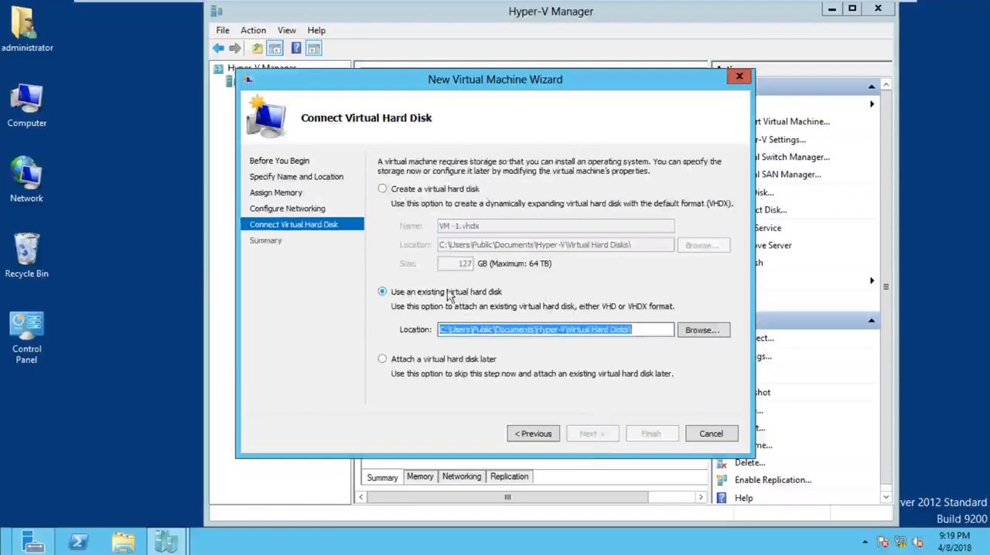
left_click(701, 331)
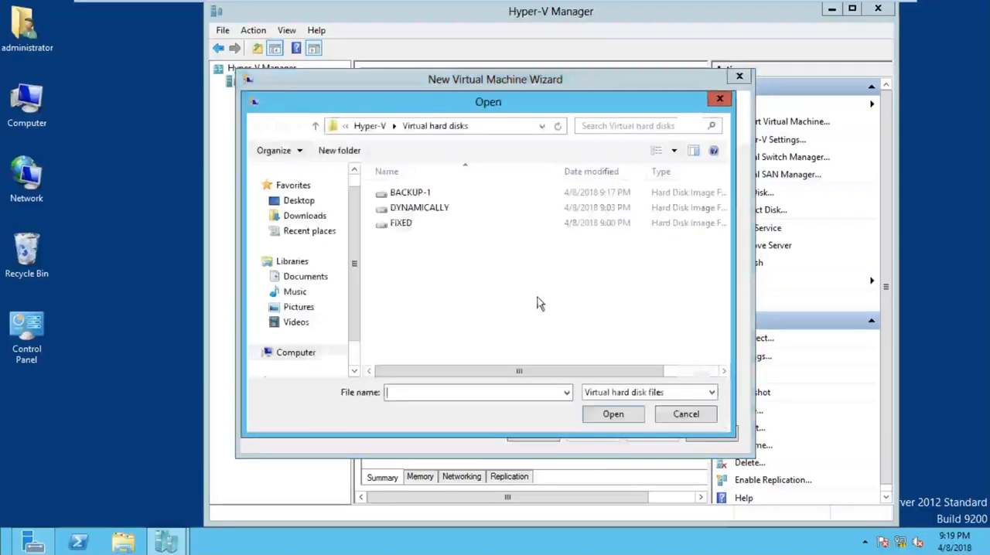
left_click(409, 193)
left_click(607, 415)
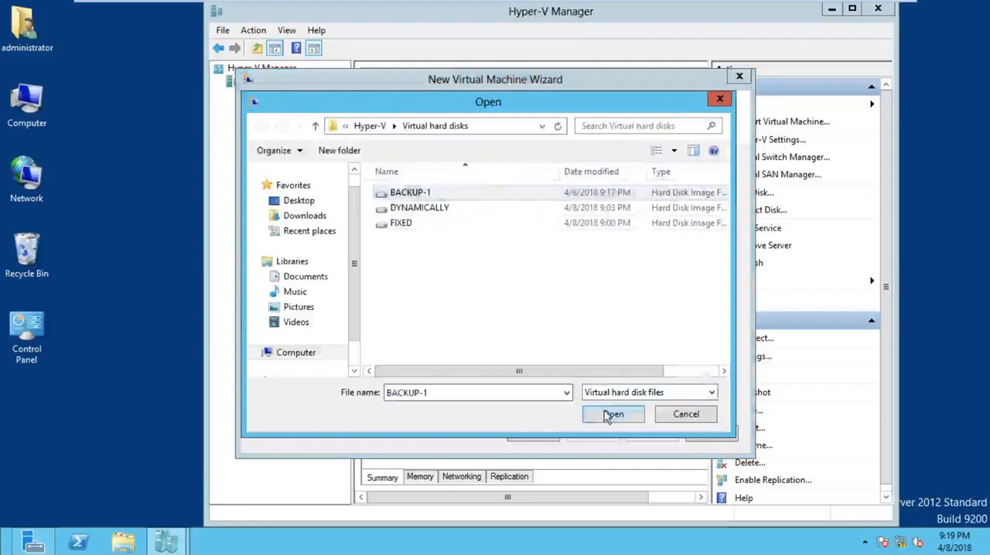
left_click(611, 437)
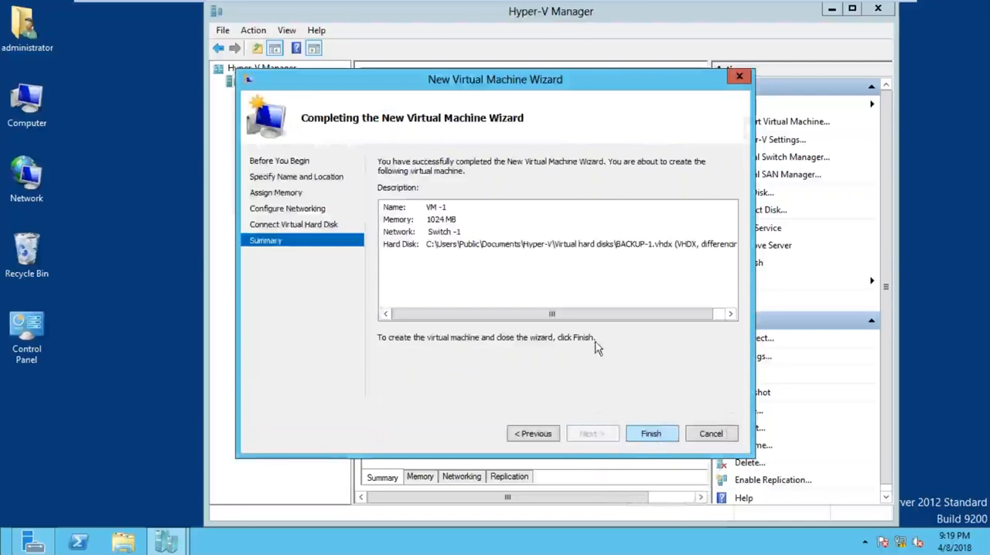
Step: Close the New Virtual Machine Wizard without creating the machine and minimize the SYS1 window to return to the whiteboard
left_click_drag(457, 91, 520, 154)
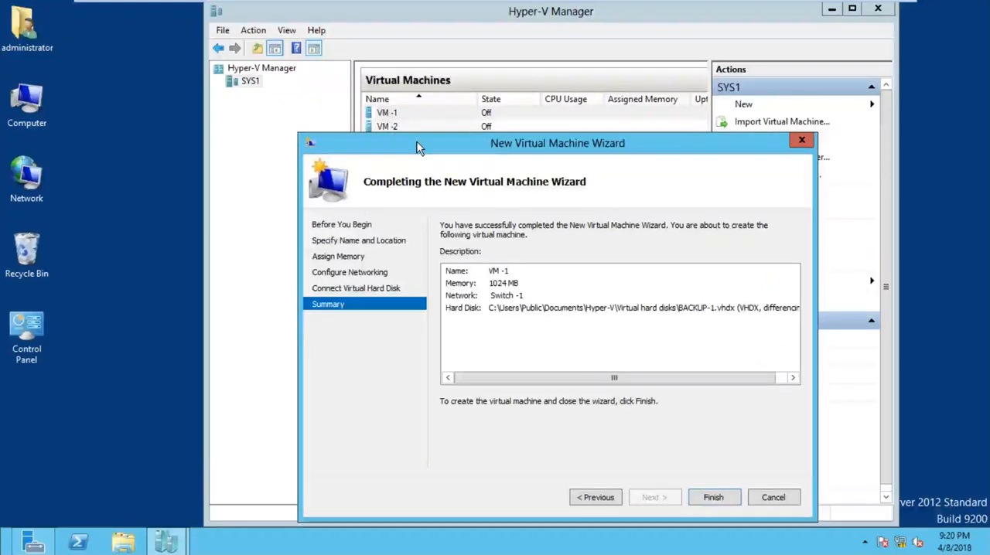
left_click(801, 142)
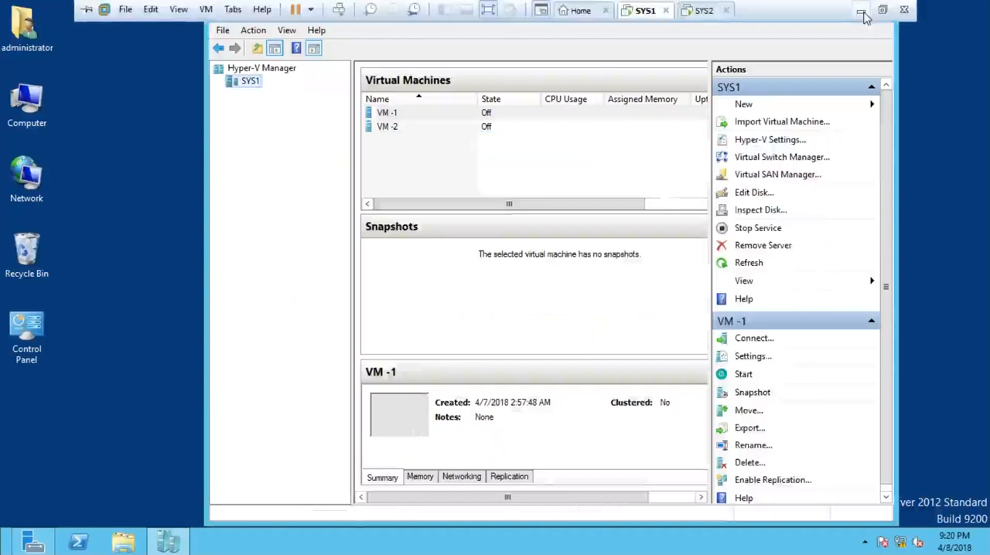
left_click(863, 14)
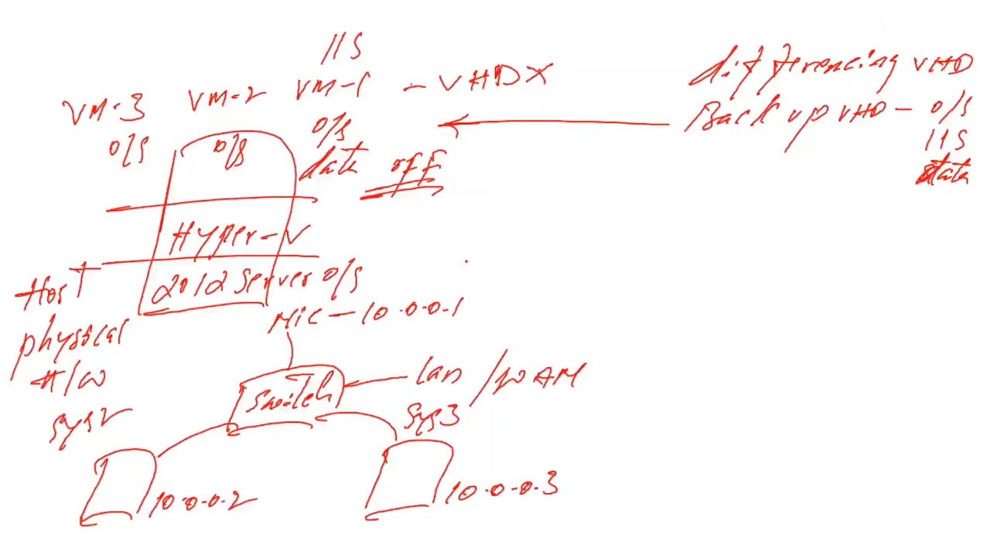
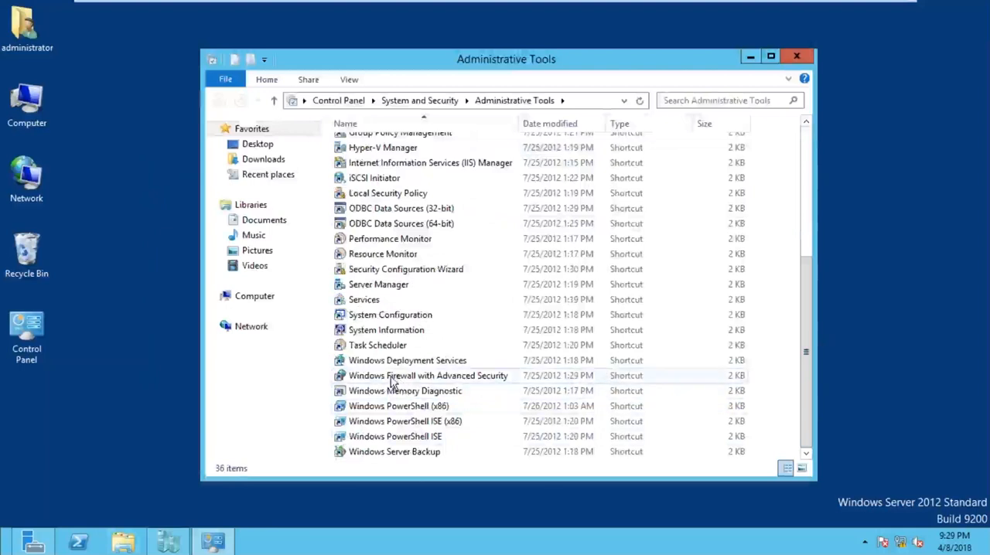
Step: Open Windows Firewall with Advanced Security on SYS1 and bring up the Hyper-V entries in the inbound rules
left_click(457, 383)
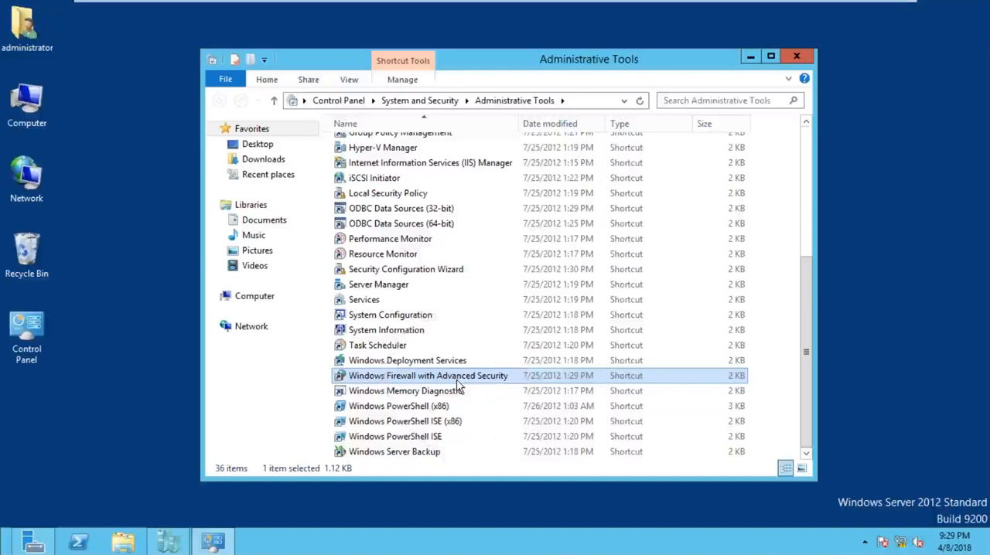
key("ctrl")
key("ctrl")
key("ctrl")
key("ctrl")
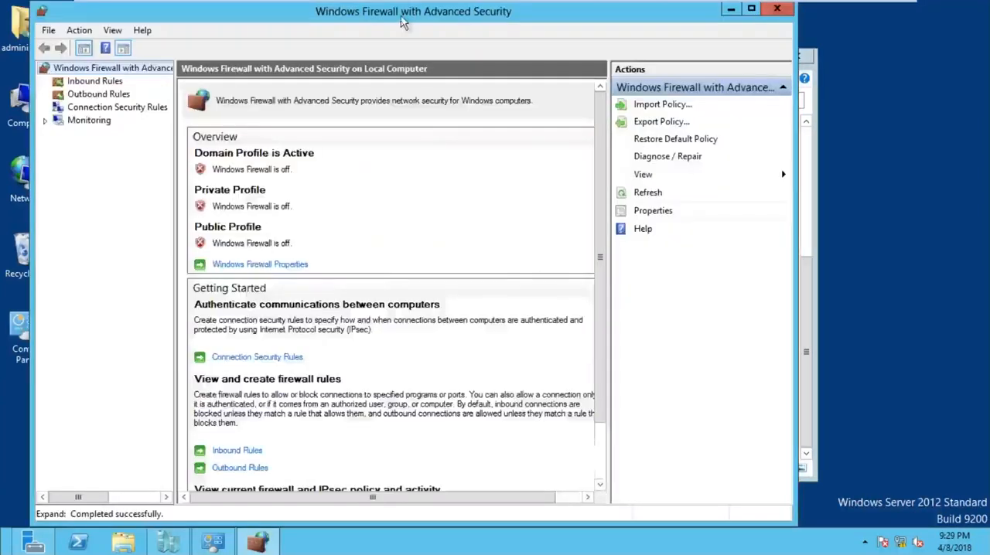
left_click_drag(406, 20, 452, 23)
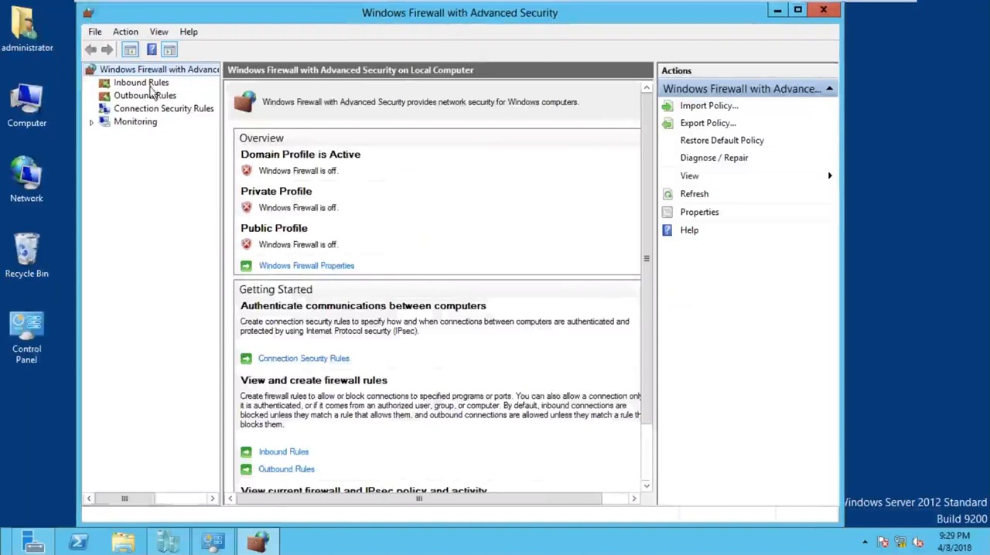
left_click(148, 83)
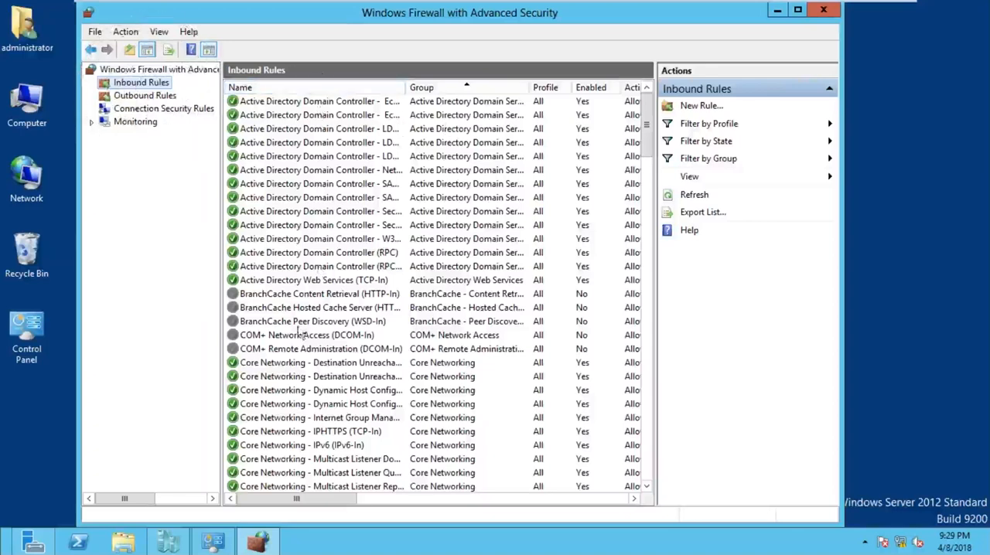
left_click_drag(651, 108, 647, 292)
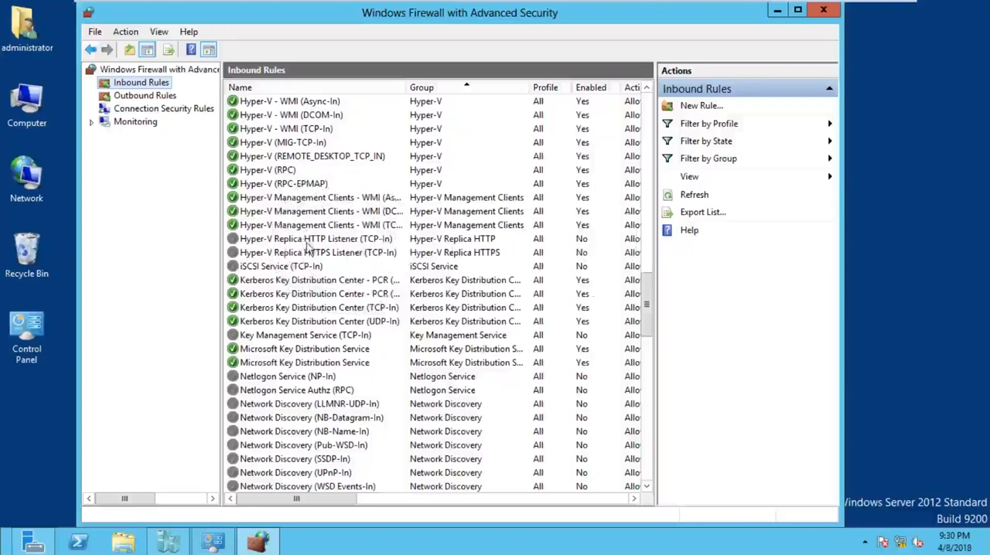
Step: Enable the Hyper-V Replica HTTP Listener (TCP-In) inbound rule on SYS1 and close the firewall console and Administrative Tools
left_click(334, 242)
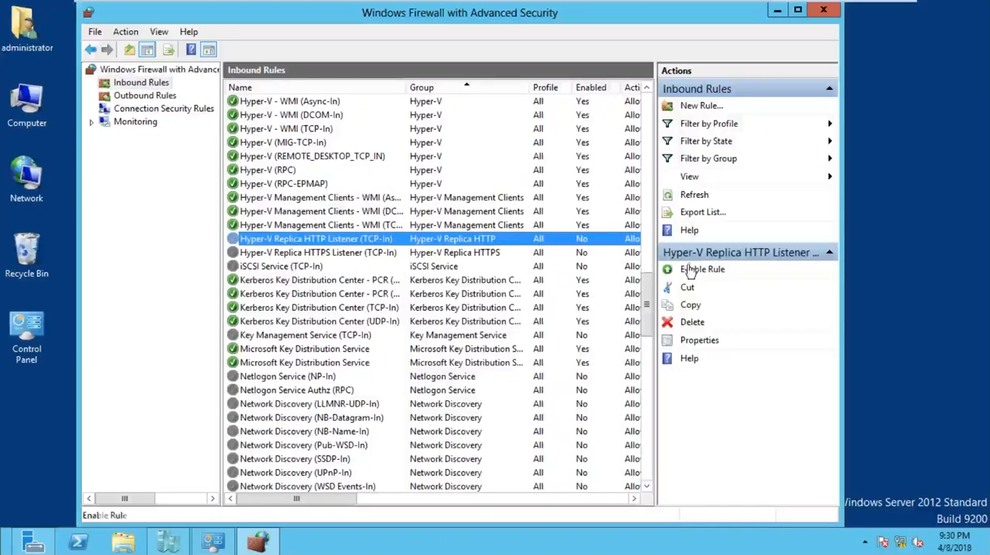
key("ctrl")
key("ctrl")
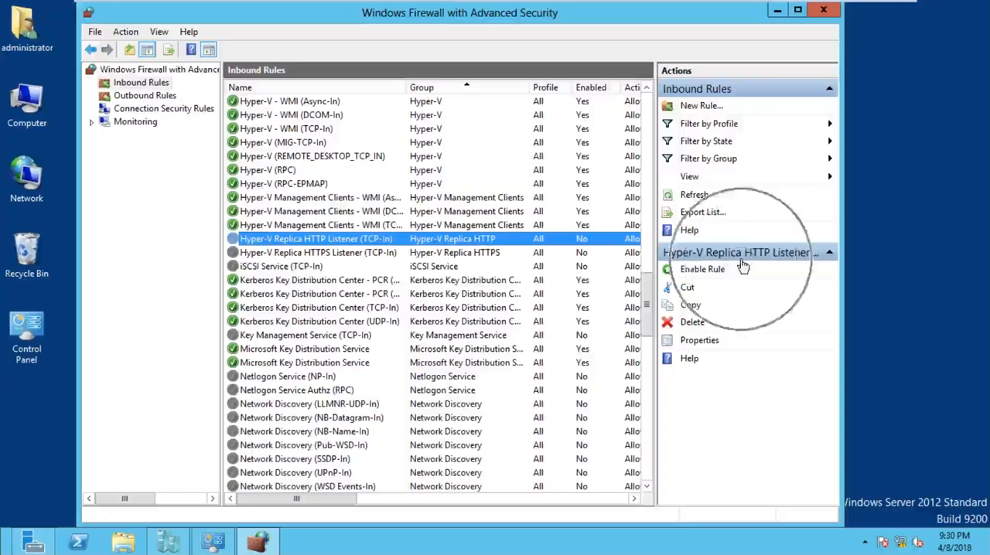
key("ctrl")
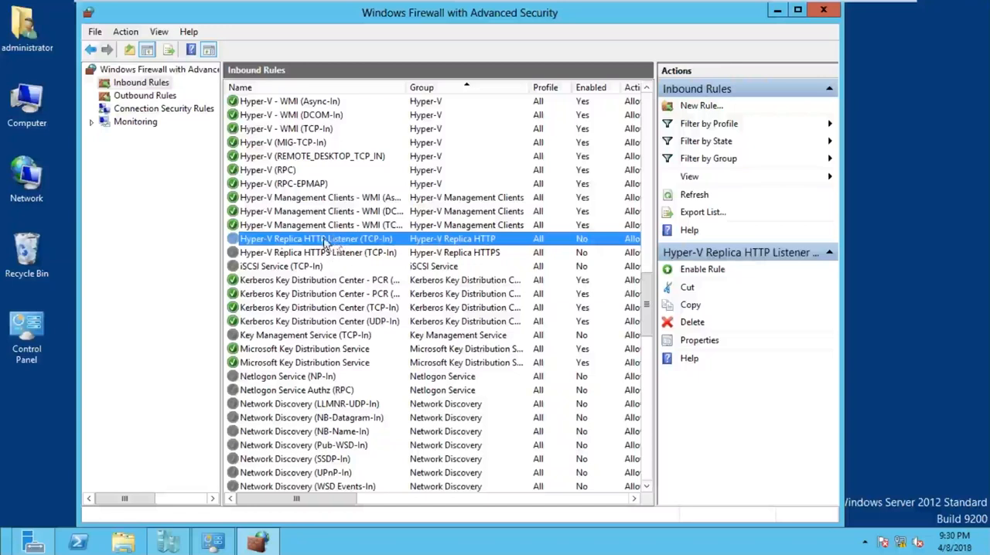
right_click(356, 241)
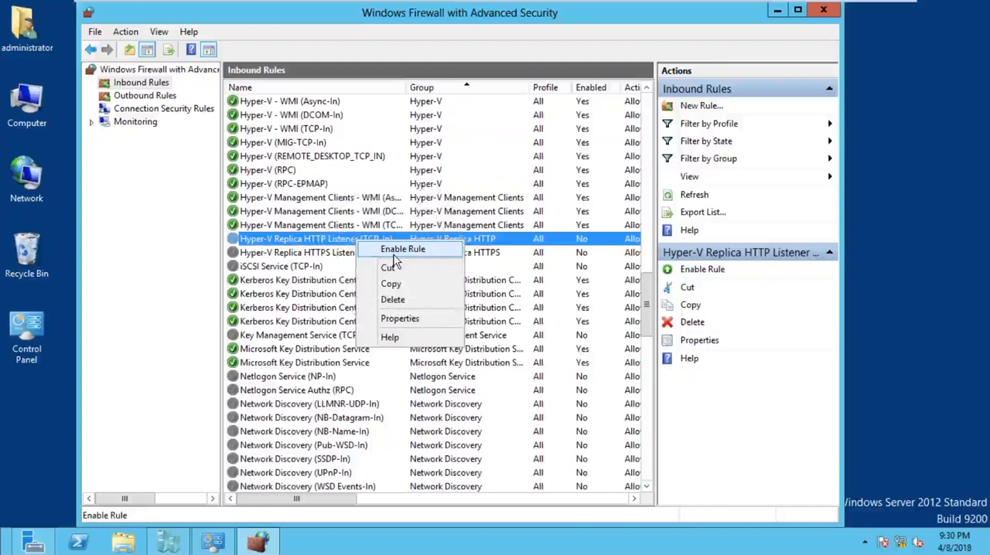
left_click(700, 287)
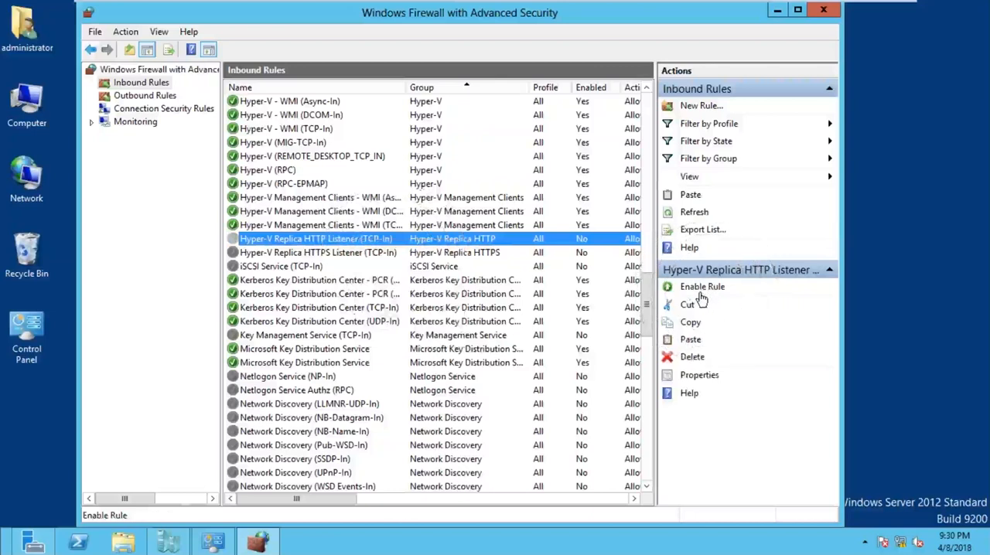
left_click(705, 293)
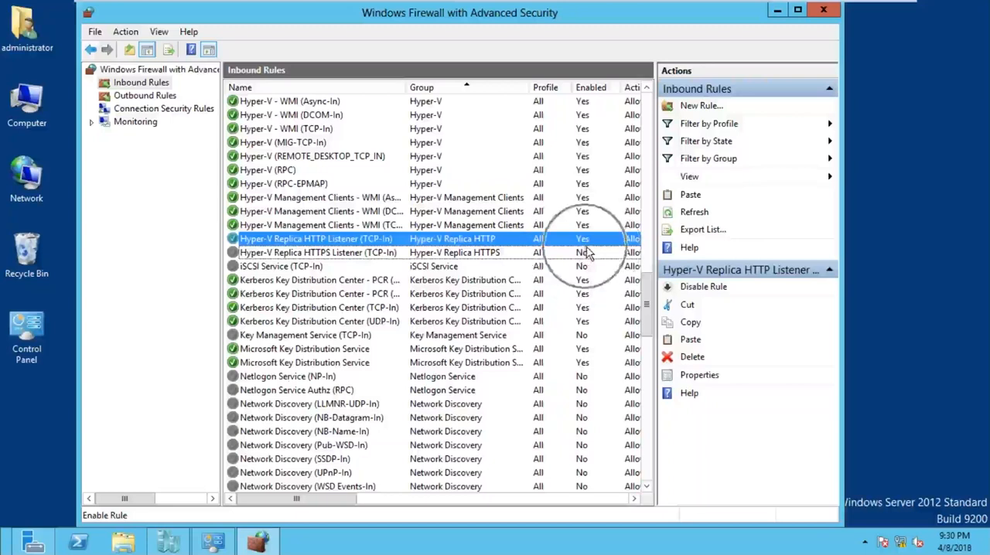
left_click(824, 11)
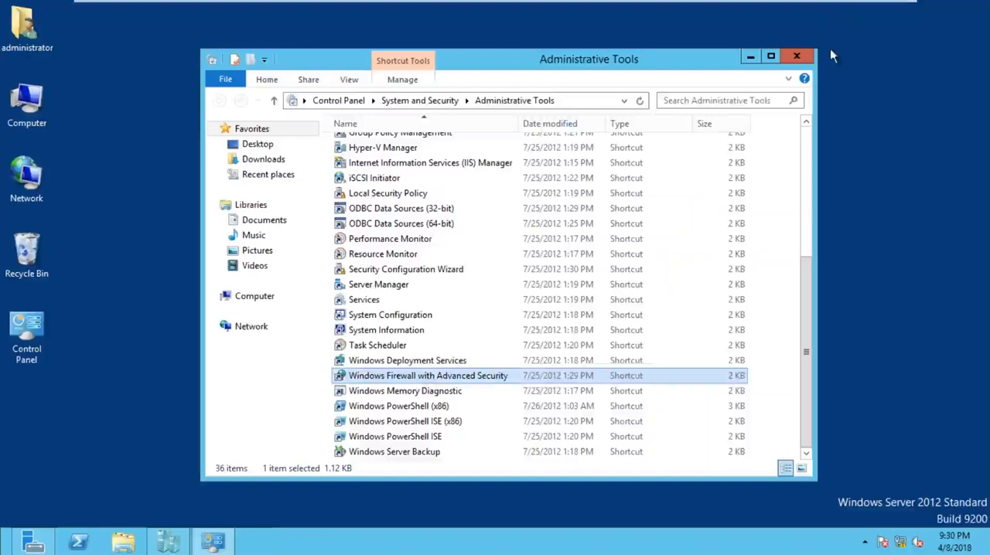
left_click(797, 56)
Step: Switch to SYS2 and open the Hyper-V inbound rules in its Windows Firewall with Advanced Security
mouse_move(727, 2)
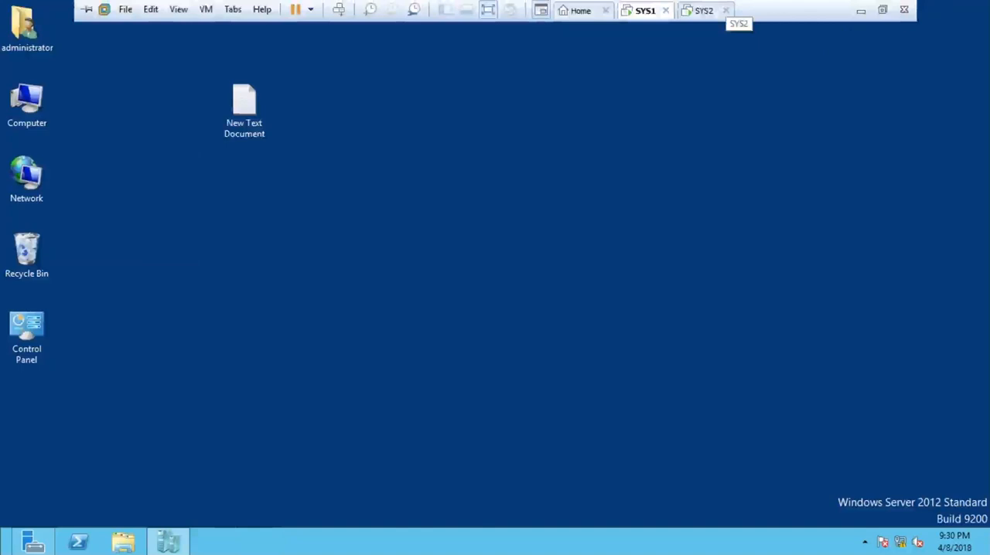
left_click(712, 16)
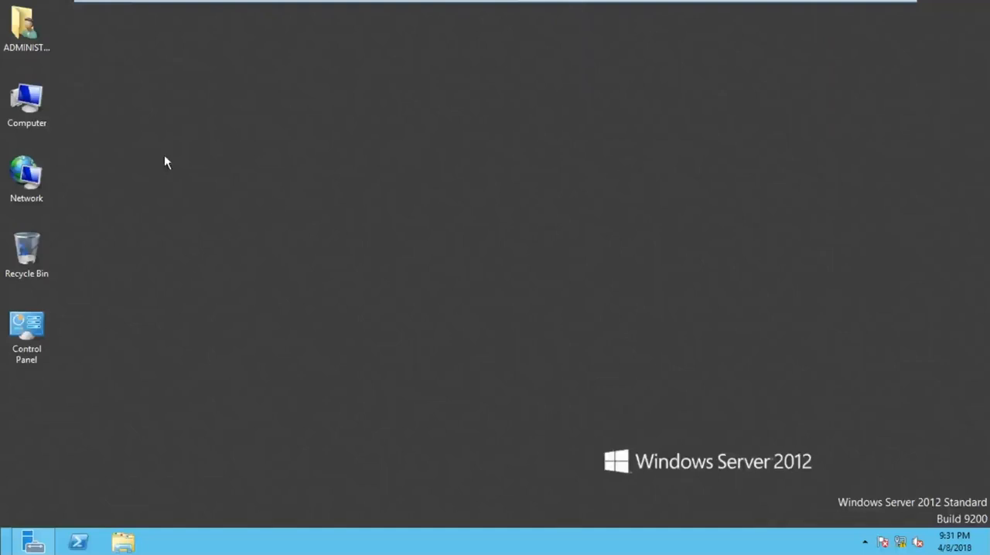
key("super")
left_click(324, 214)
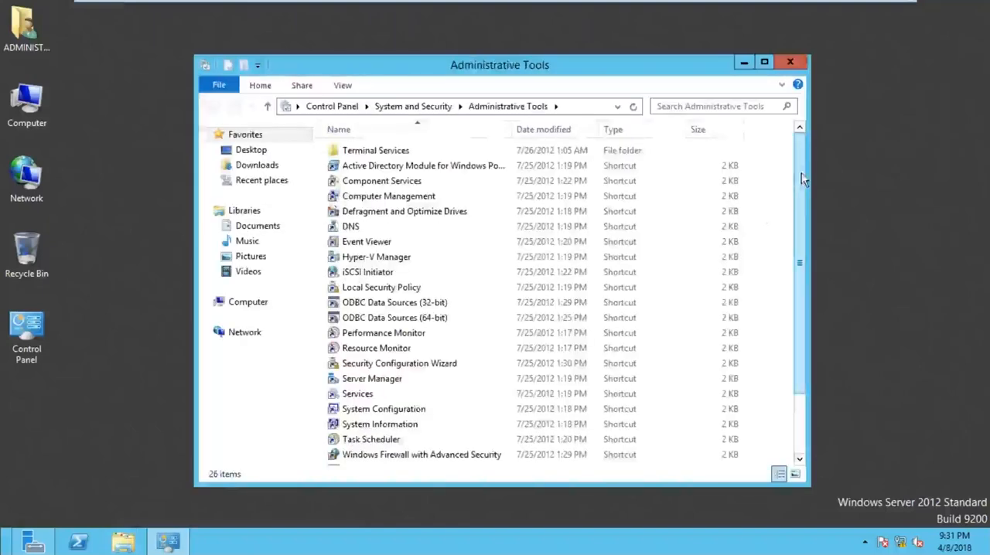
scroll(548, 430, "down", 2)
left_click(418, 387)
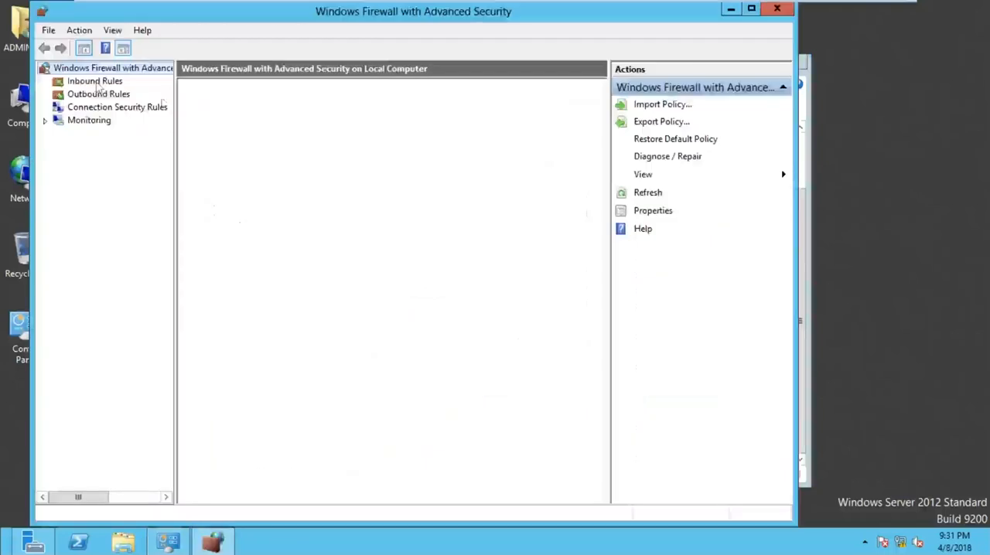
left_click(94, 81)
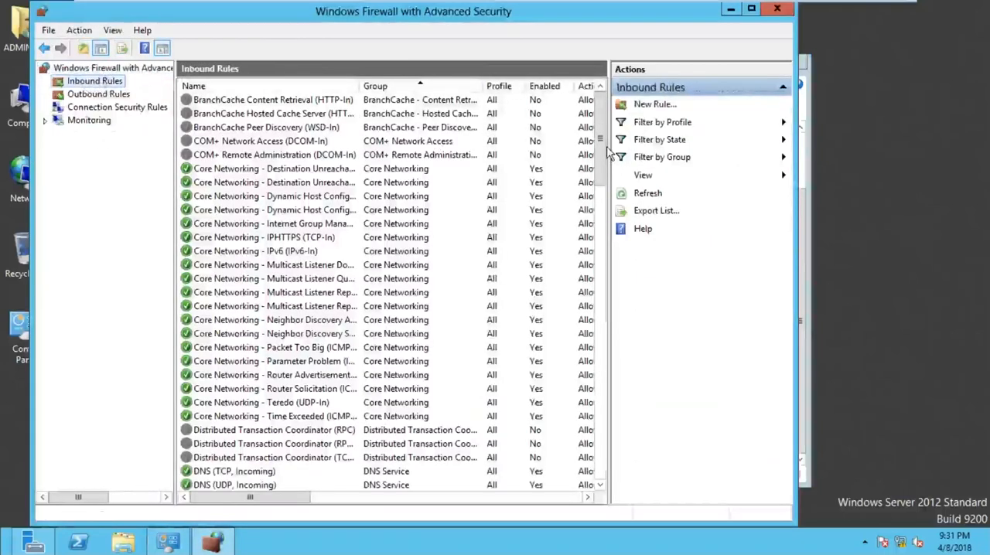
left_click_drag(609, 153, 609, 259)
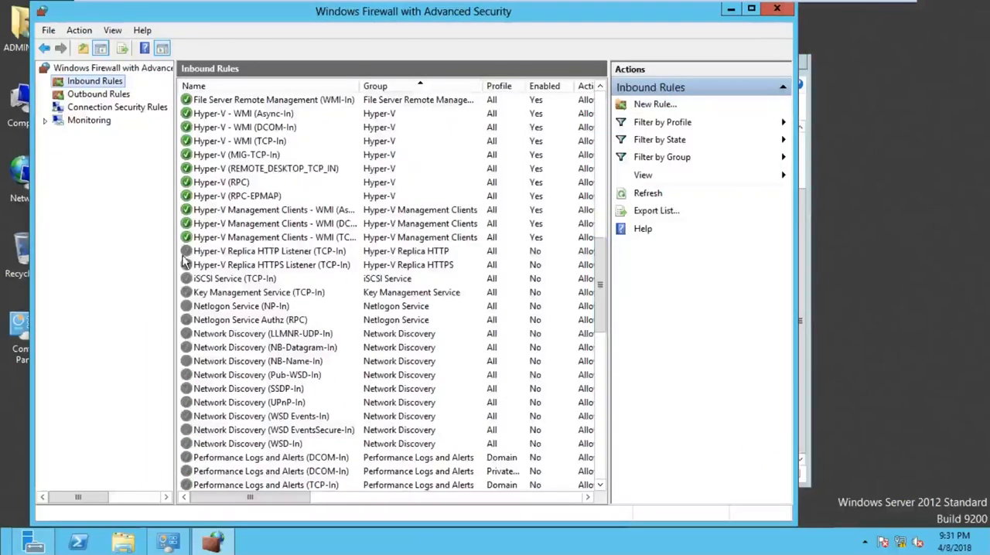
Step: Enable the Hyper-V Replica HTTP Listener (TCP-In) inbound rule on SYS2 and close the firewall console and Administrative Tools
left_click(256, 254)
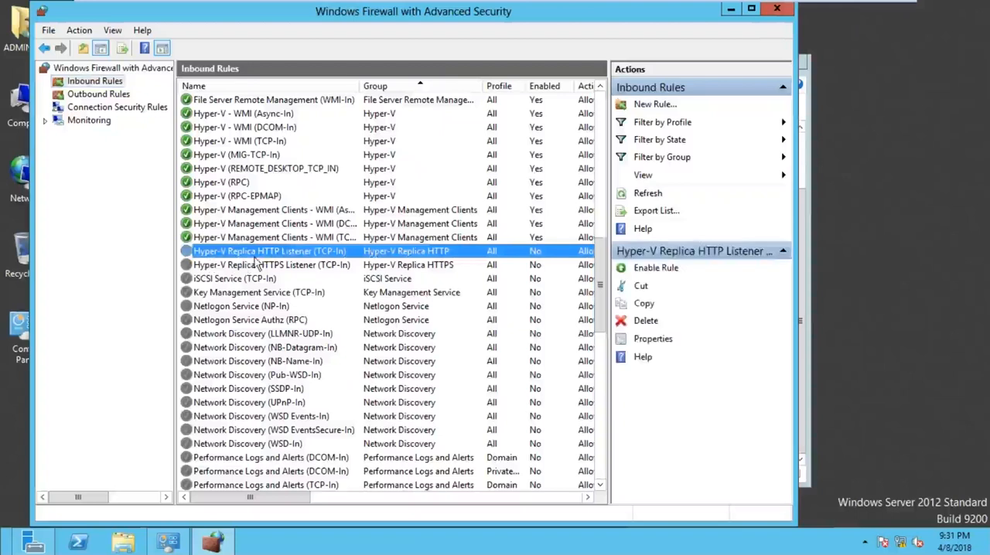
left_click(670, 271)
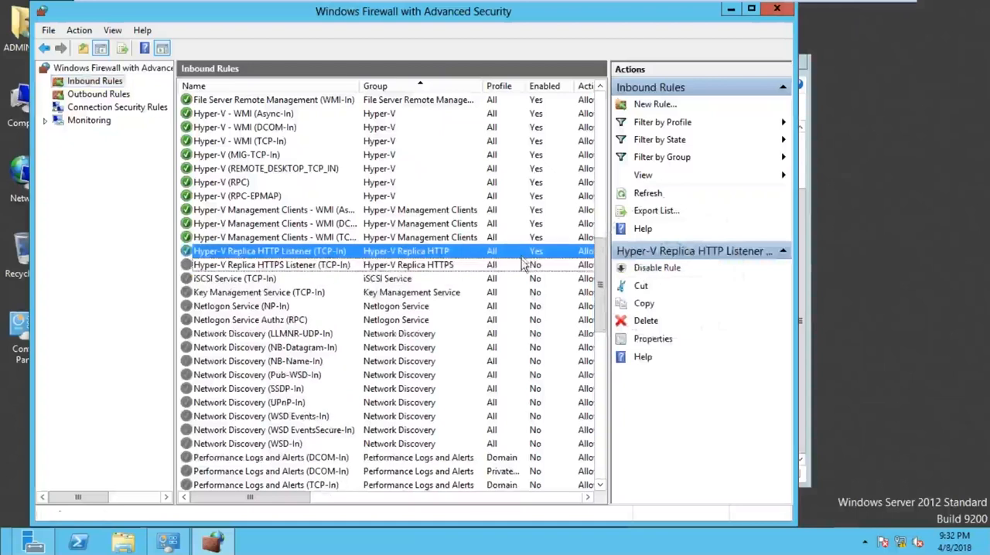
left_click(779, 10)
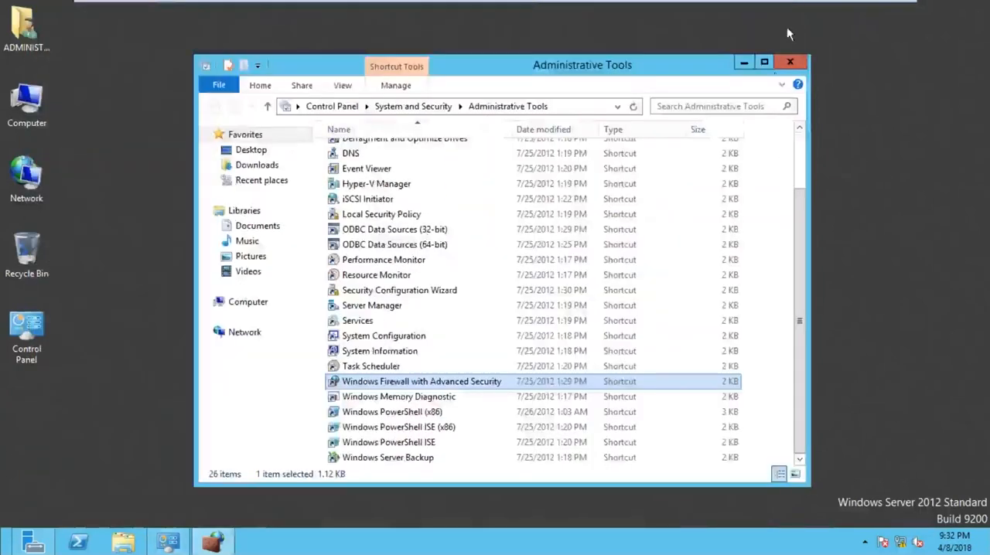
left_click(790, 64)
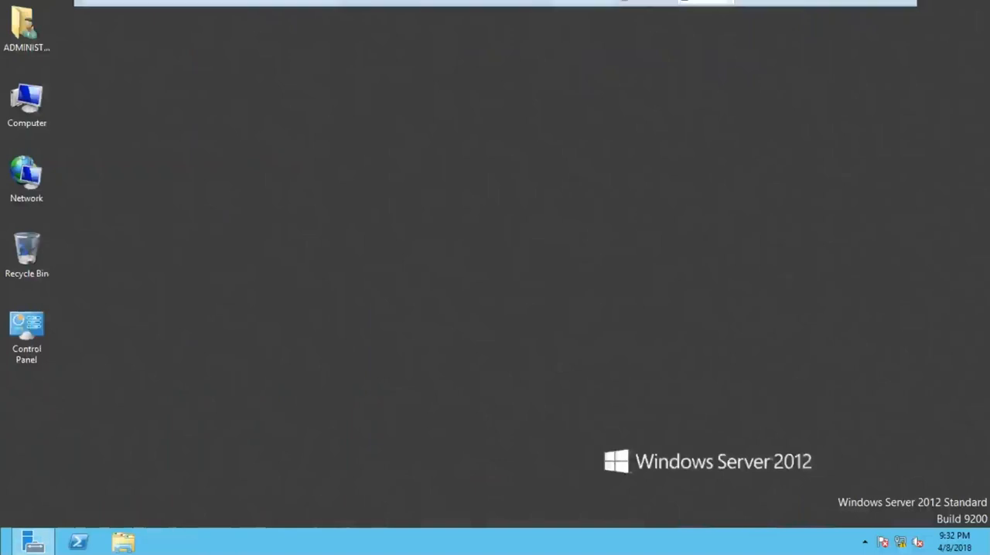
Step: Open Hyper-V Manager on SYS2, consulting the replica server diagram on the whiteboard in between
left_click(861, 11)
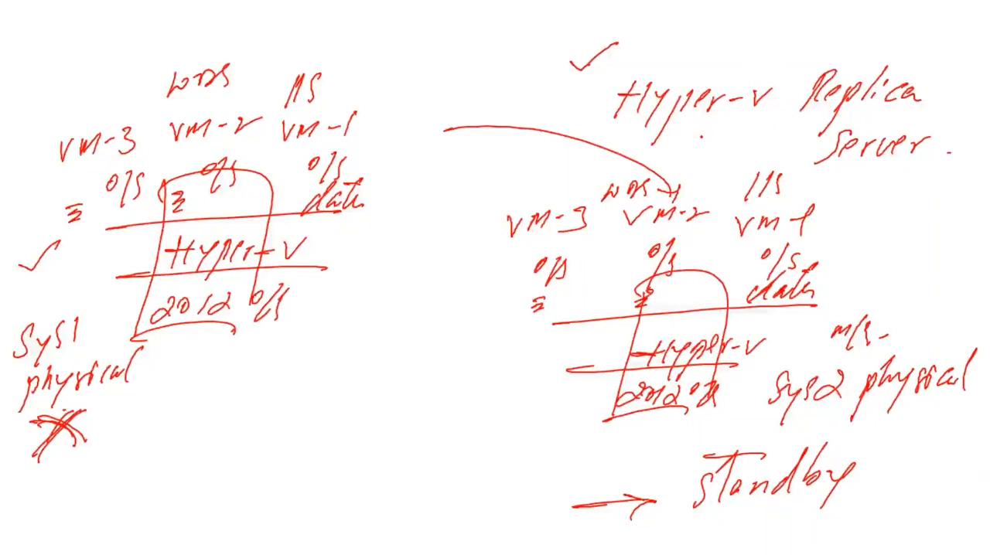
key("alt+Tab")
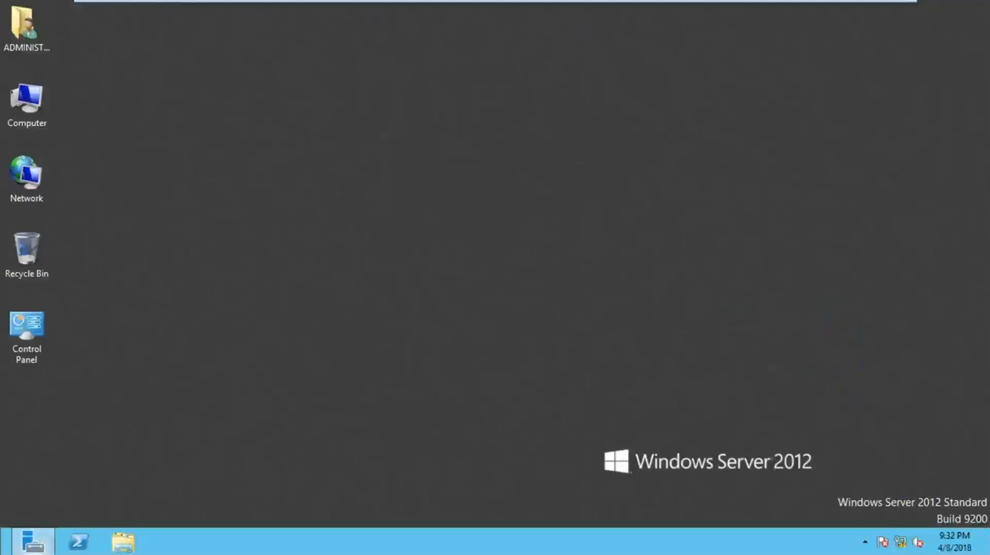
left_click(2, 552)
left_click(444, 178)
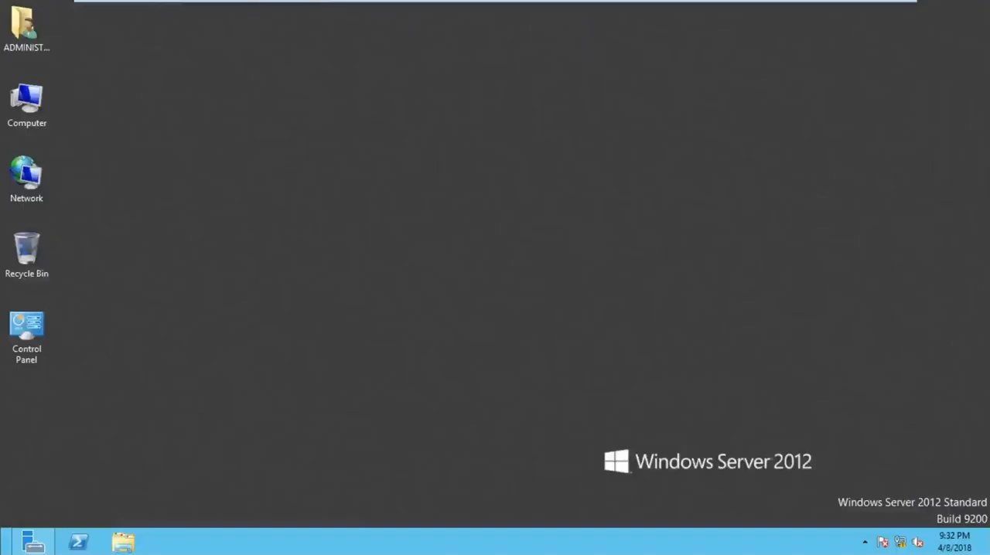
mouse_move(860, 18)
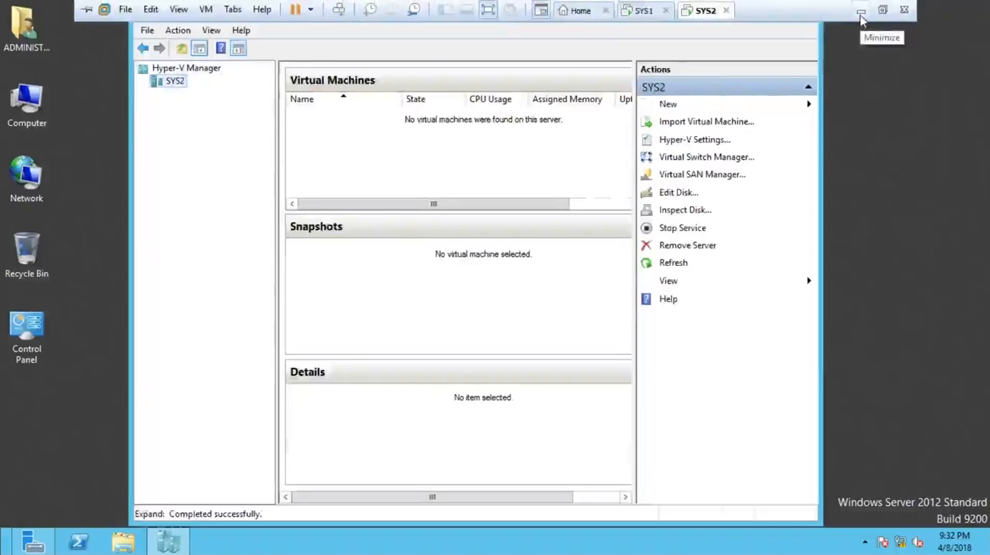
left_click(861, 16)
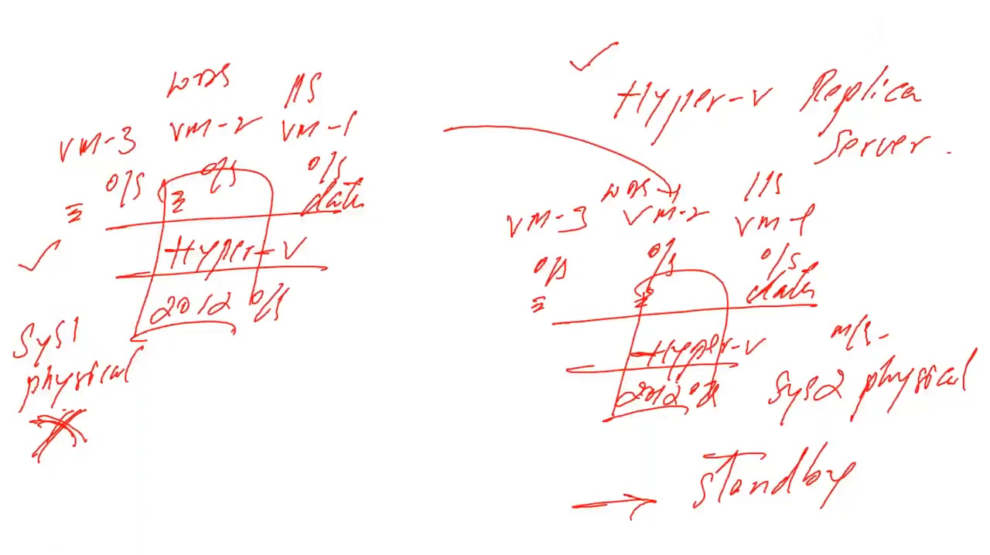
key("alt+Tab")
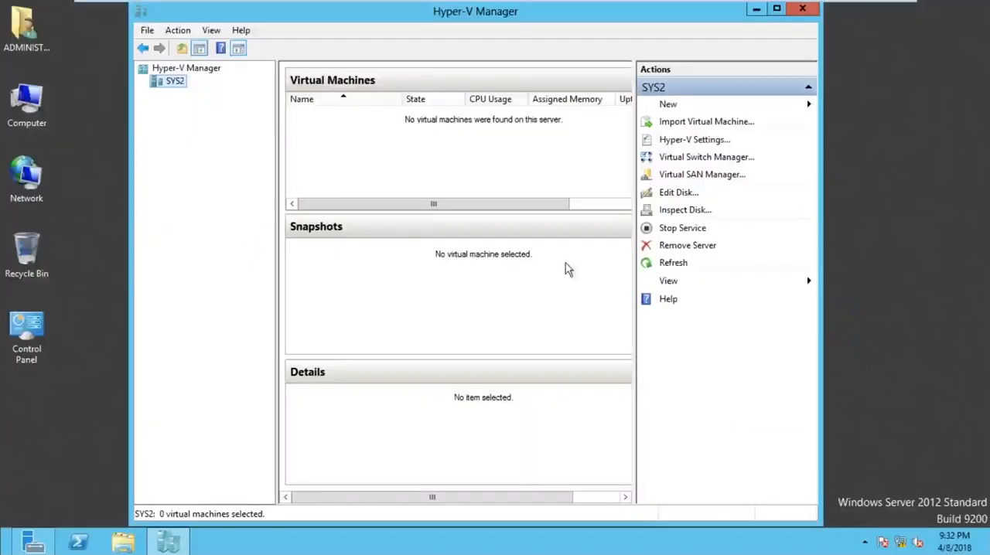
left_click_drag(558, 18, 583, 20)
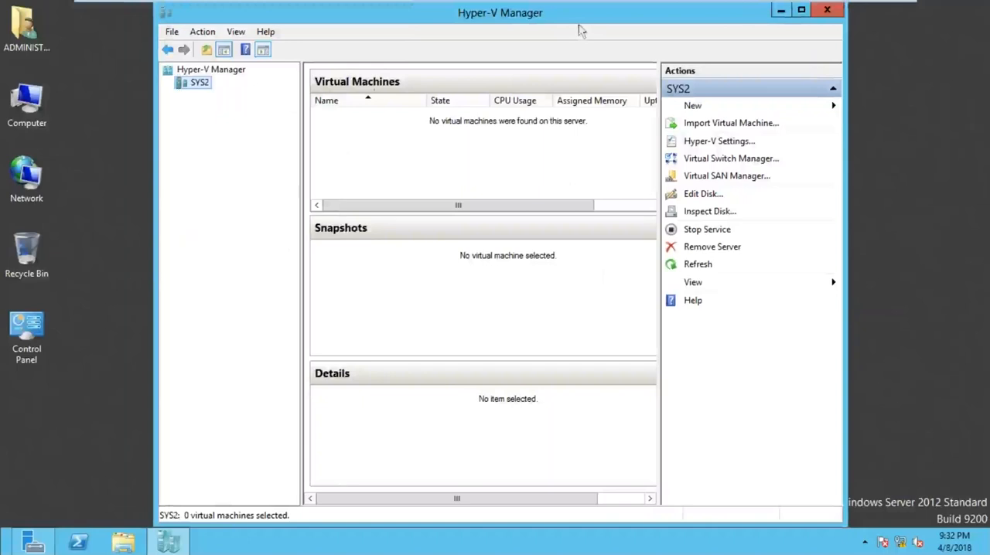
Step: Open the Hyper-V settings of SYS2 and show the Replication Configuration page
right_click(204, 89)
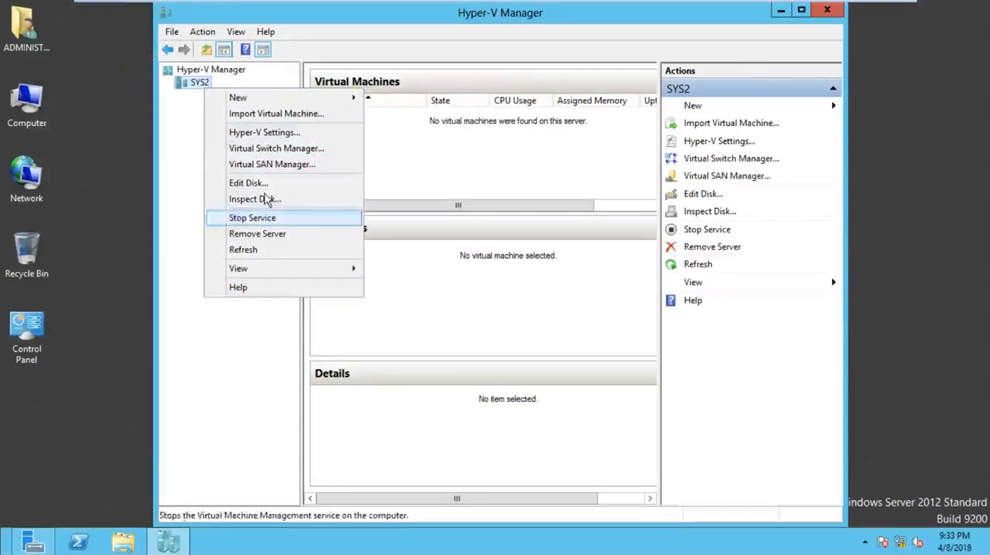
left_click(276, 136)
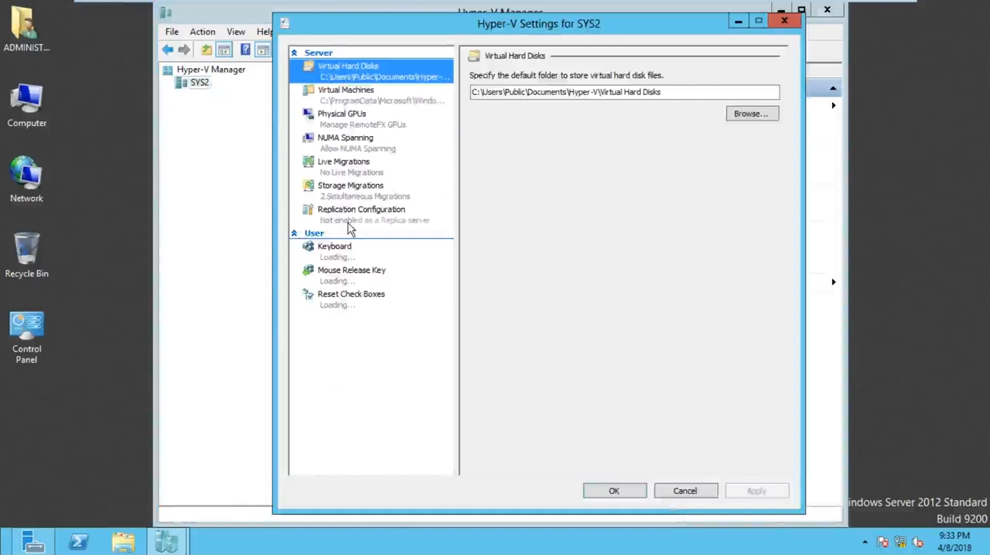
key("ctrl")
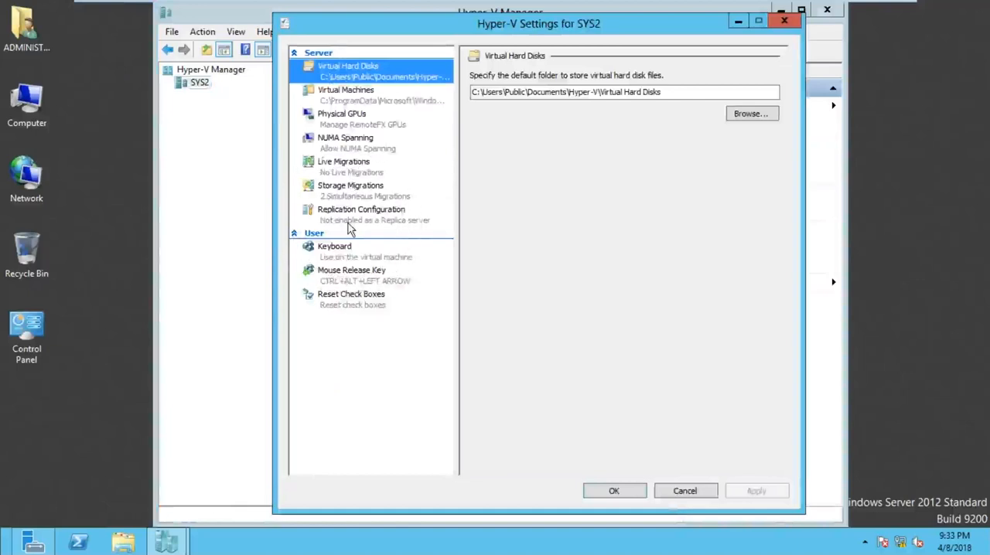
key("ctrl")
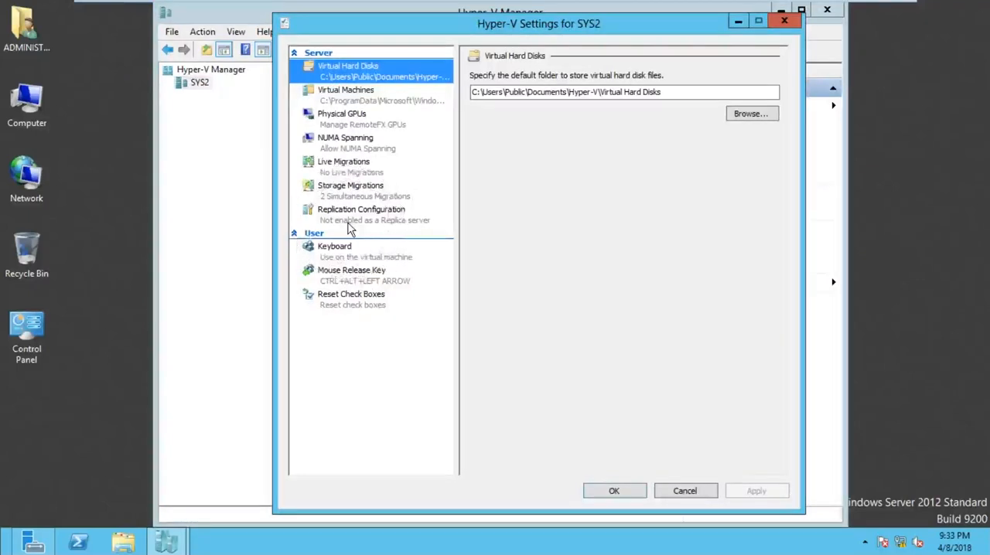
key("ctrl")
key("ctrl")
key("ctrl")
key("ctrl")
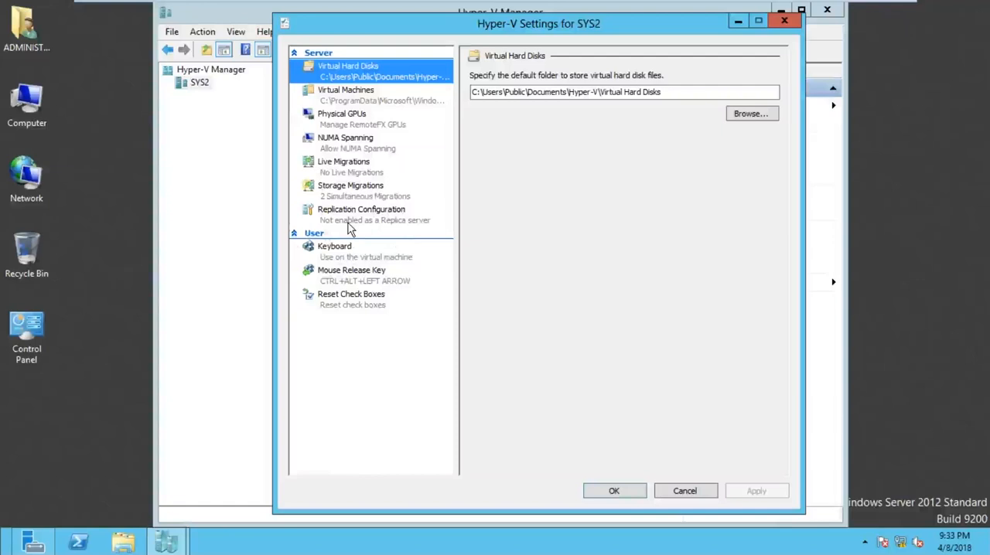
left_click(350, 225)
key("ctrl")
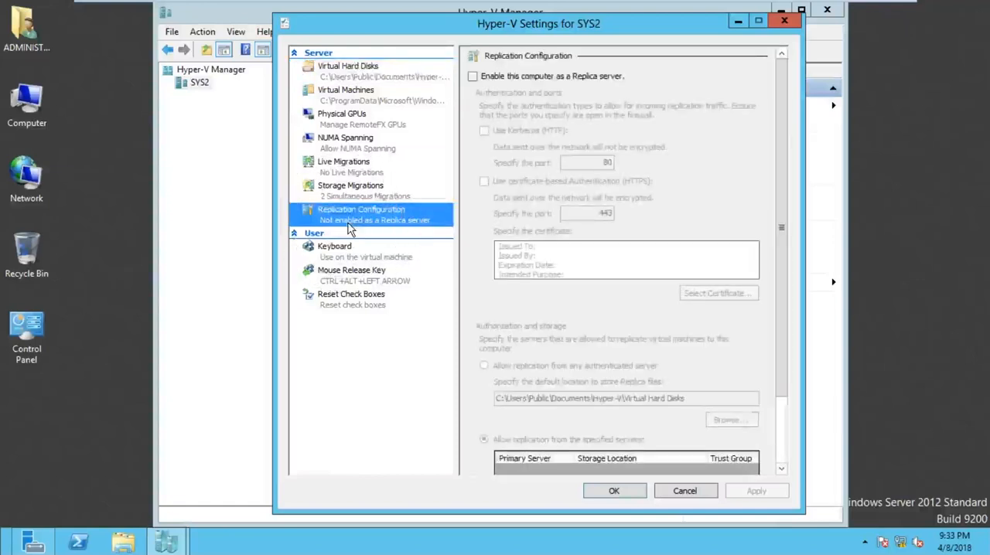
Step: Enable SYS2 as a Replica server and allow Kerberos (HTTP) authentication for incoming replication
key("ctrl")
key("ctrl")
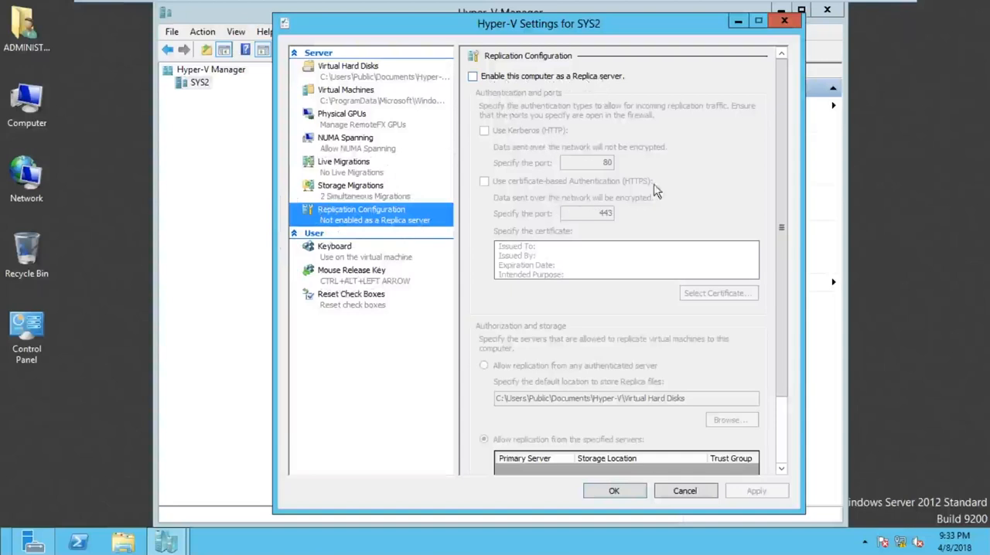
left_click(490, 80)
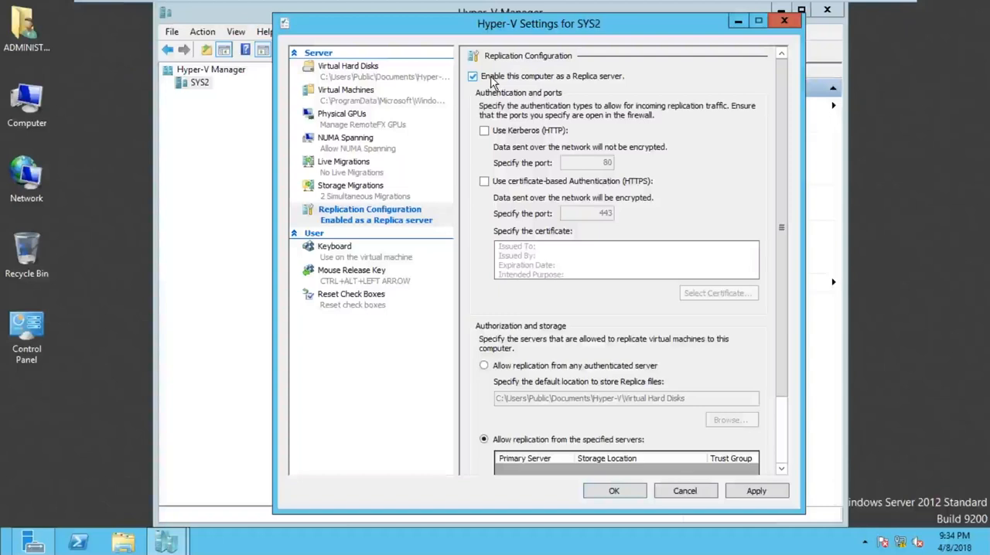
left_click(504, 135)
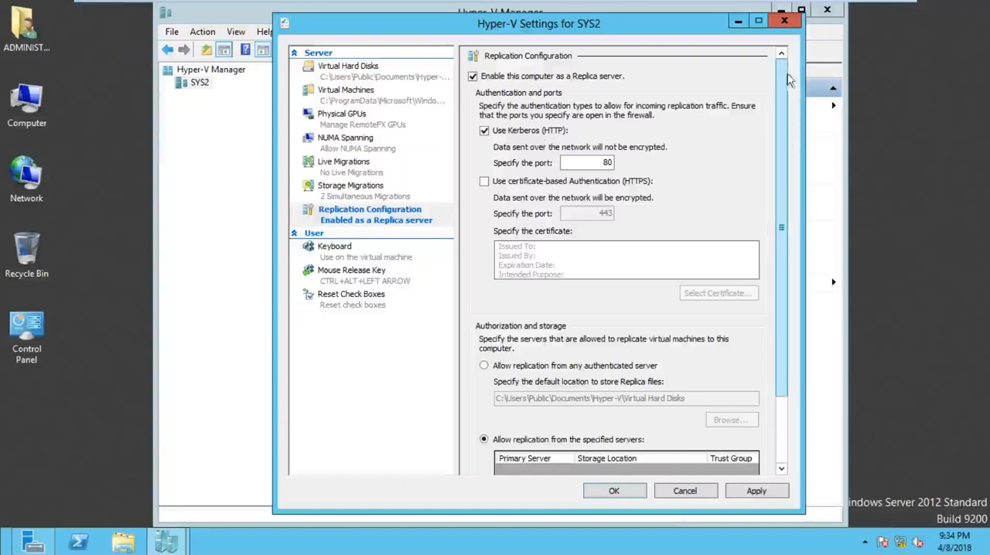
Step: Create an authorization entry for specified servers with primary server SYS1.ZOOM.COM and trust group ZOOM.COM
left_click_drag(780, 110, 778, 195)
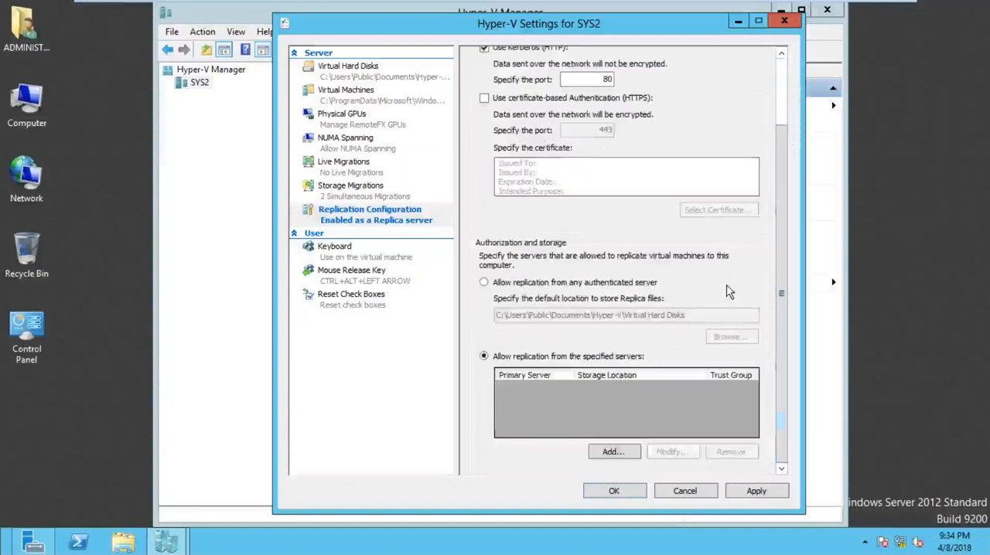
left_click(617, 462)
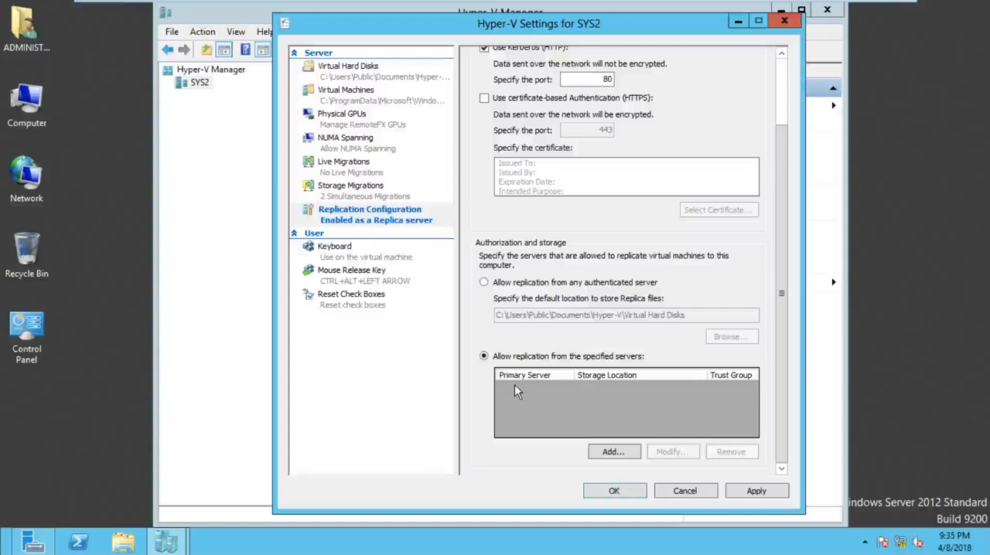
left_click(603, 457)
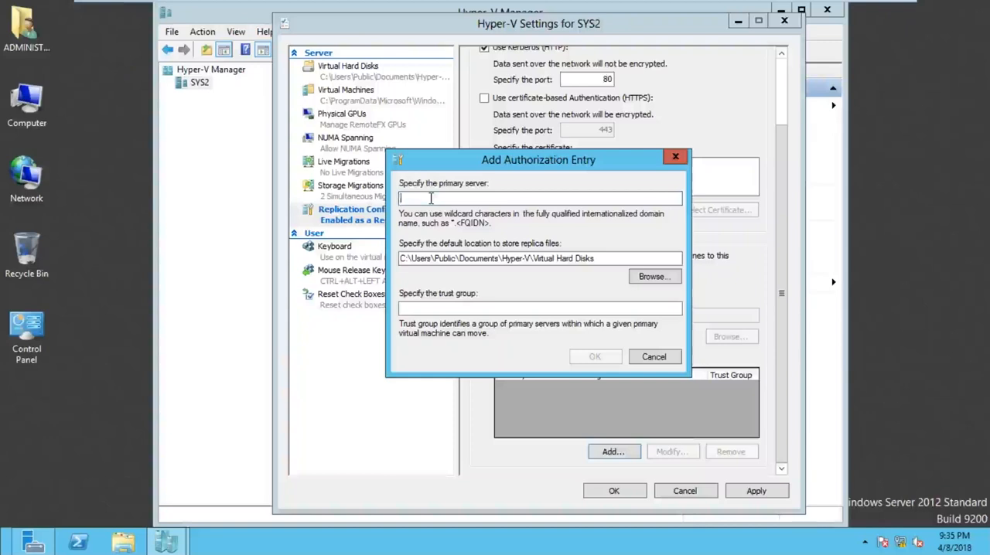
type("sys=1")
key("BackSpace")
key("BackSpace")
key("BackSpace")
key("BackSpace")
key("BackSpace")
type("SYS1")
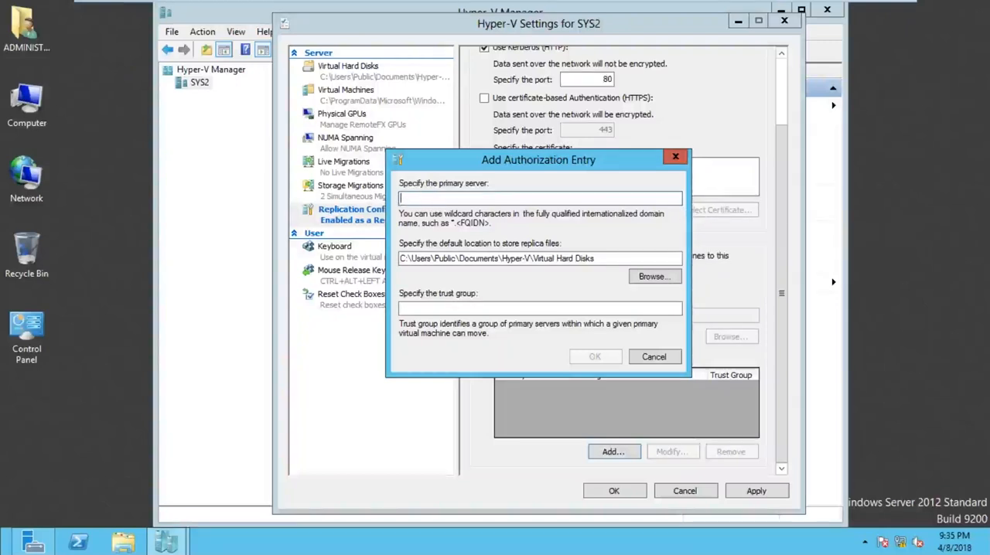
type(".ZOOM.COM")
left_click(429, 308)
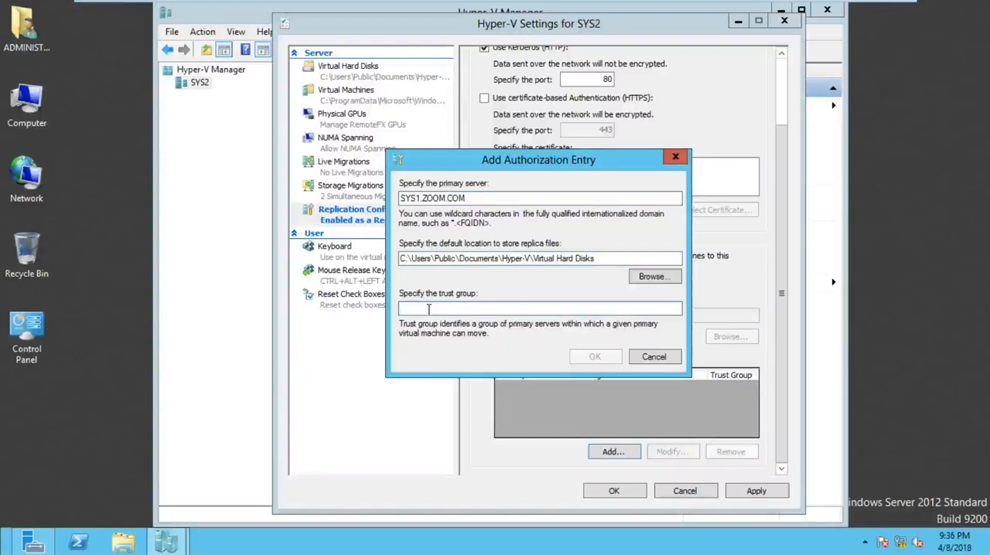
type("ZOOM.COM")
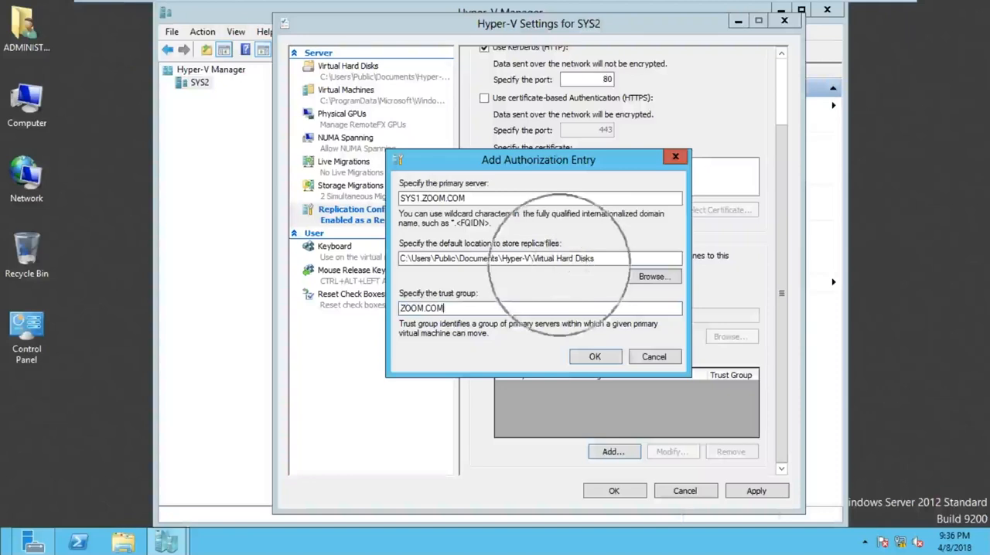
Step: Consult the PowerPoint slide on creating virtual disk types, underline the pass through VHD note, and return to SYS2
mouse_move(725, 2)
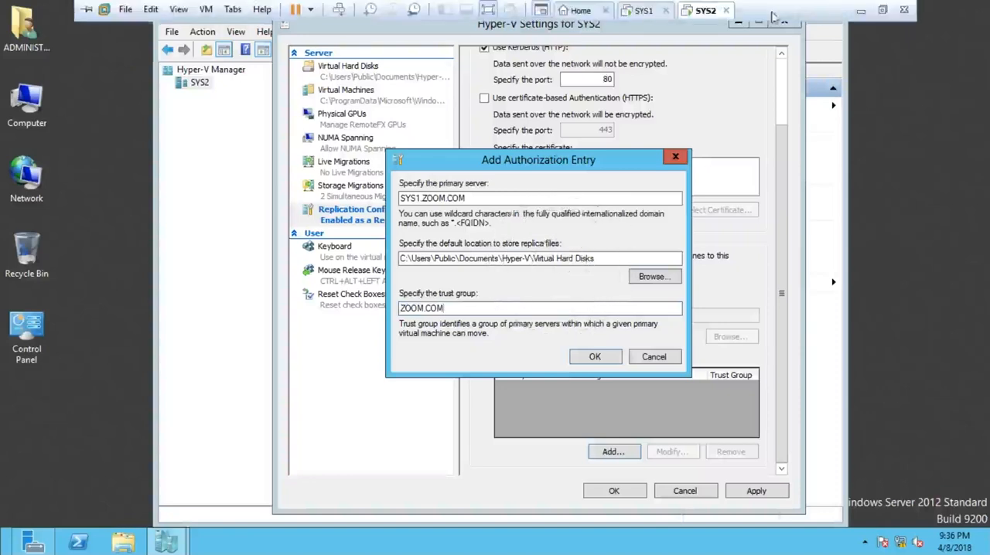
left_click(858, 11)
key("alt+Tab")
key("alt+Tab")
left_click_drag(69, 355, 359, 331)
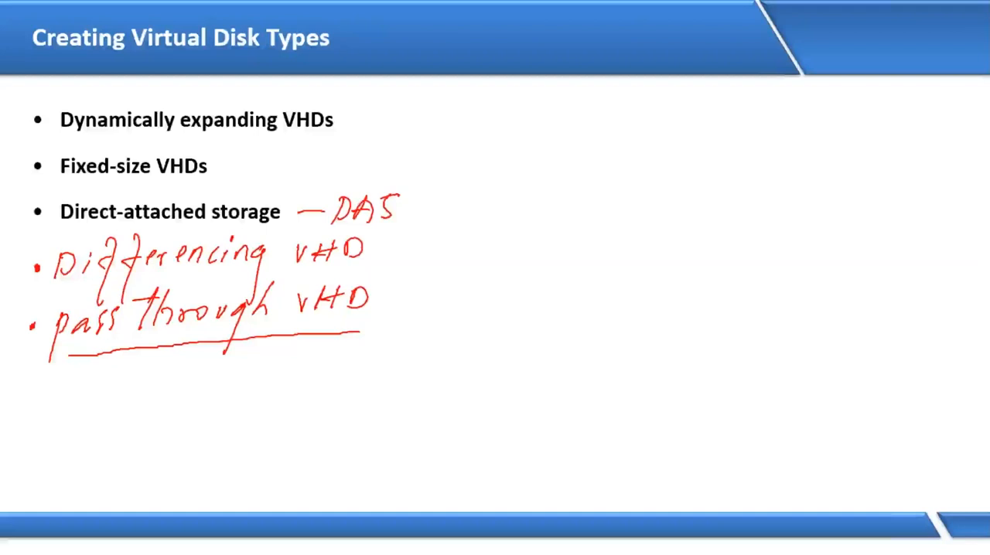
key("alt+Tab")
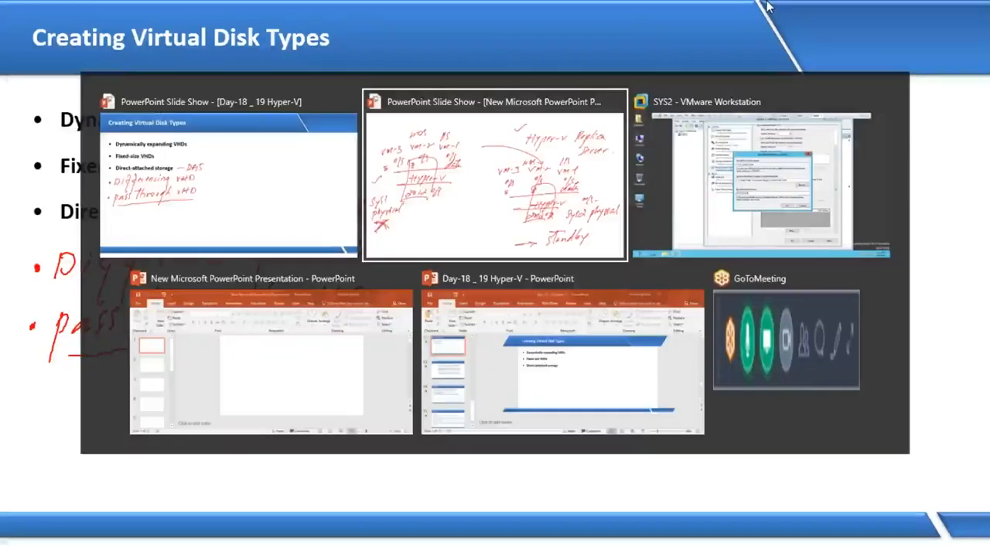
key("alt+Tab")
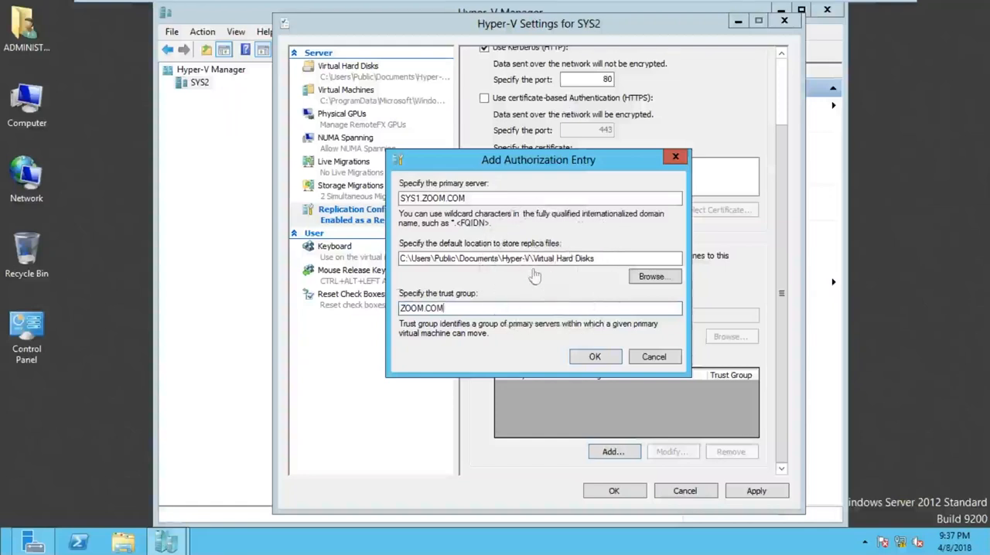
Step: Confirm the authorization entry, apply the replication configuration, acknowledge the firewall notice and close the Hyper-V settings of SYS2
left_click(594, 357)
left_click(757, 497)
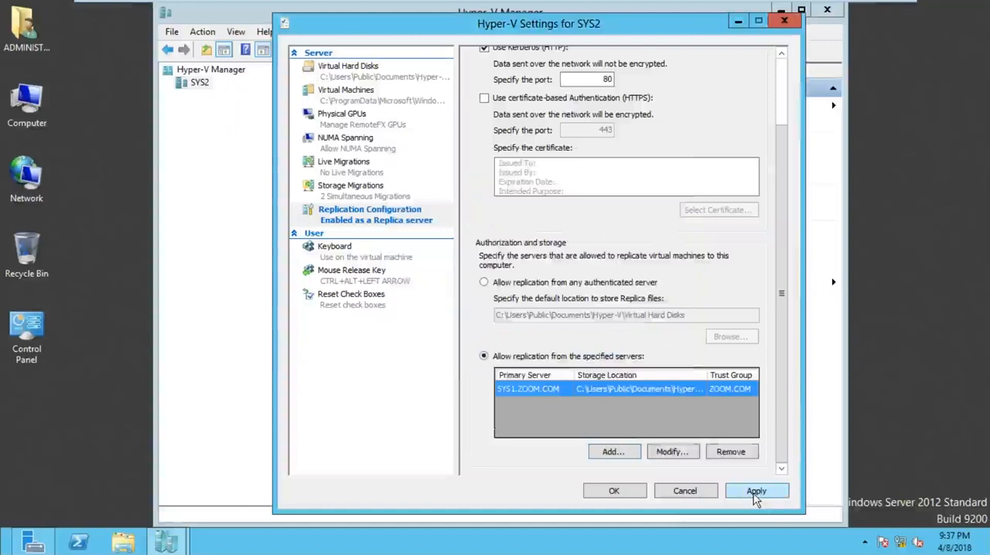
left_click(755, 496)
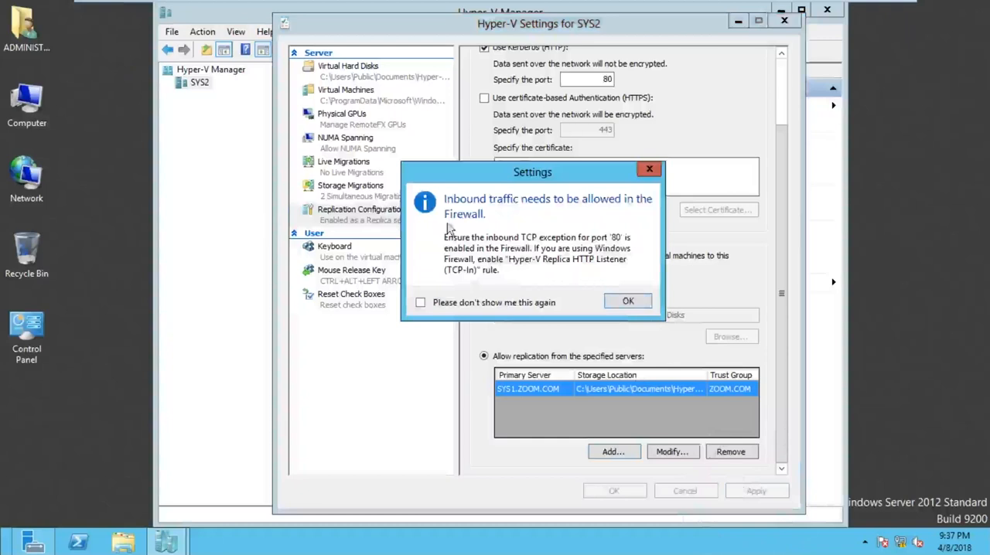
left_click(430, 224)
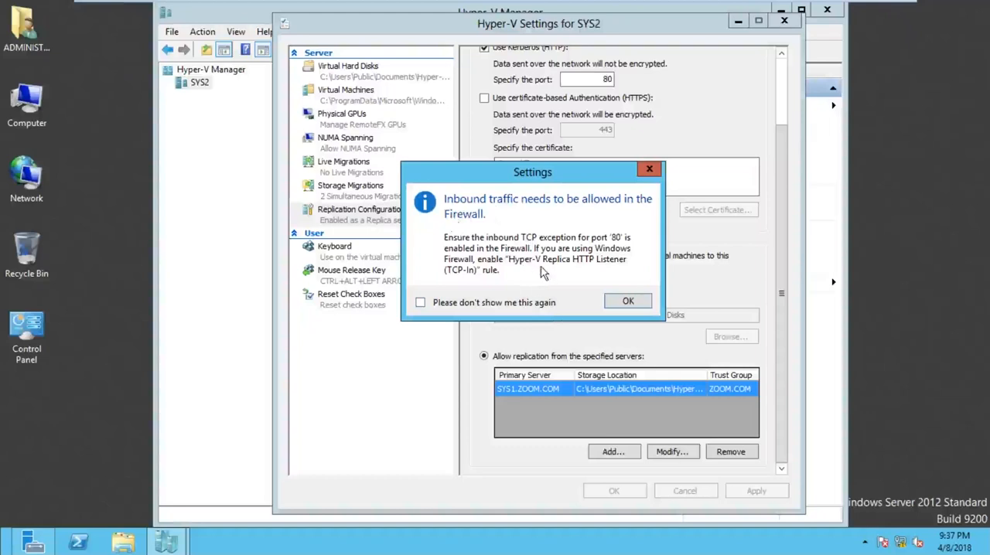
key("ctrl")
key("ctrl")
left_click(634, 303)
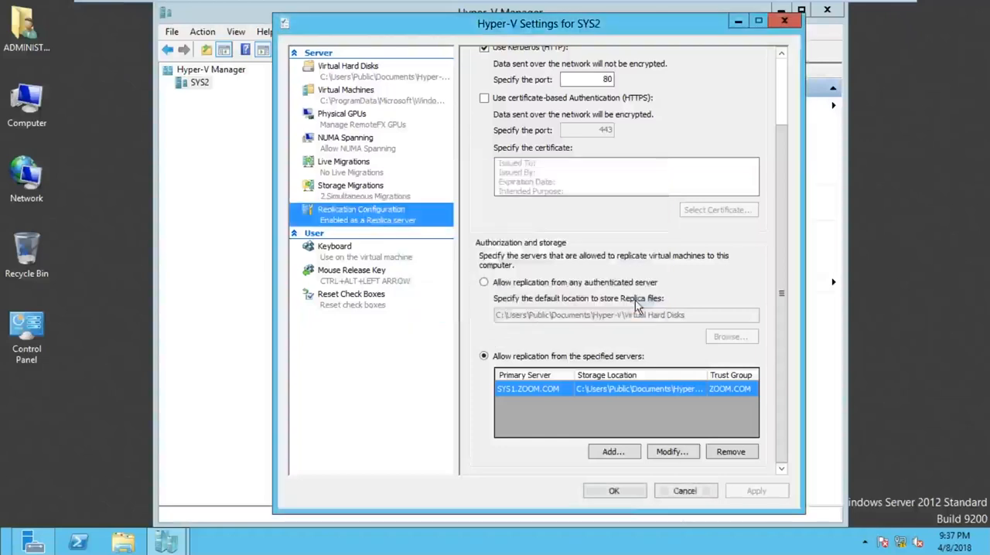
left_click(614, 491)
key("ctrl")
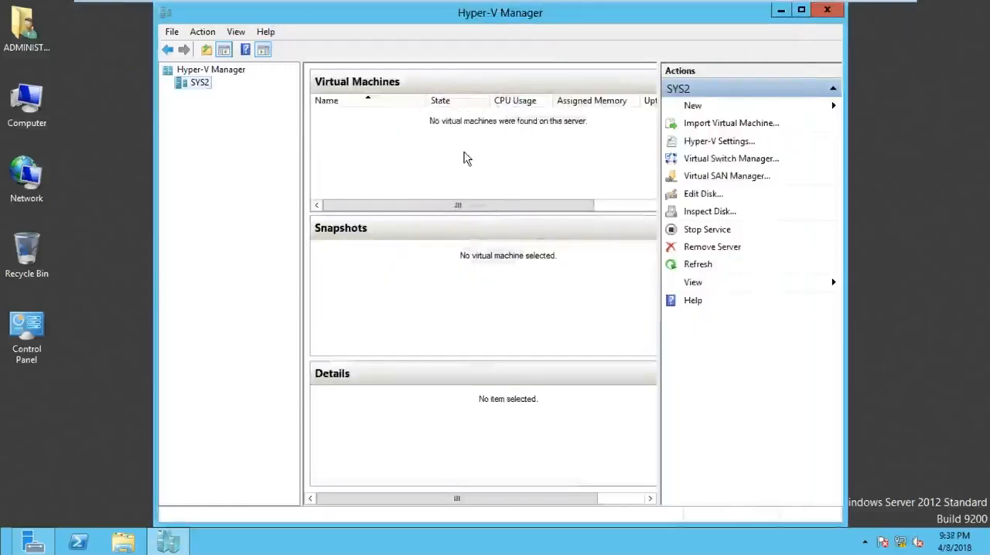
Step: Switch to SYS1, bring up its Hyper-V Manager and widen the window to show all virtual machine columns
mouse_move(763, 3)
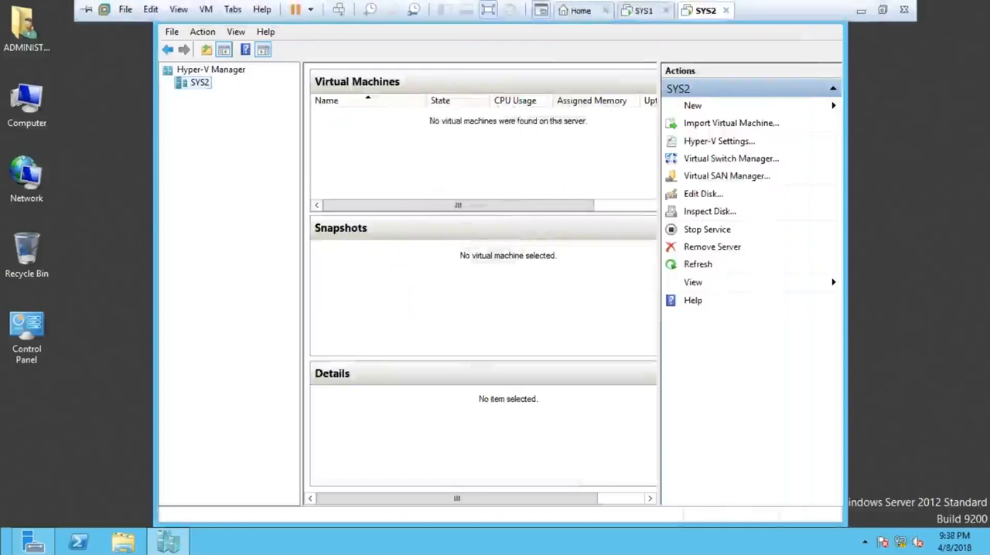
left_click(646, 16)
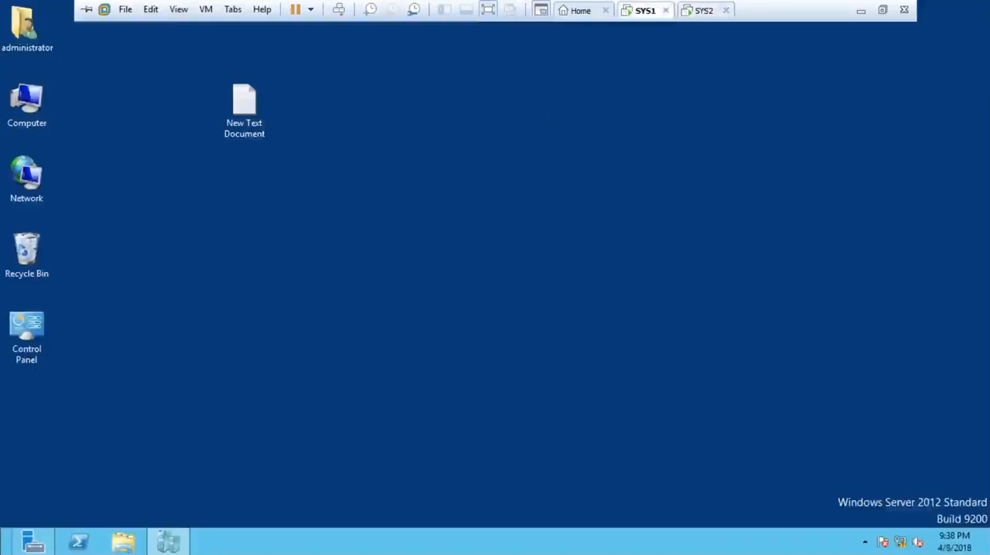
left_click(167, 541)
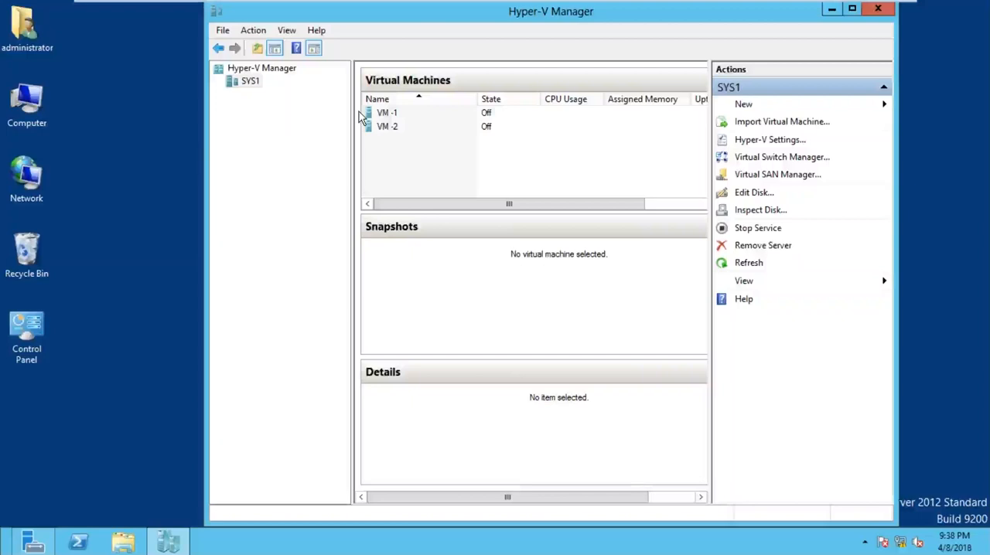
left_click(418, 115)
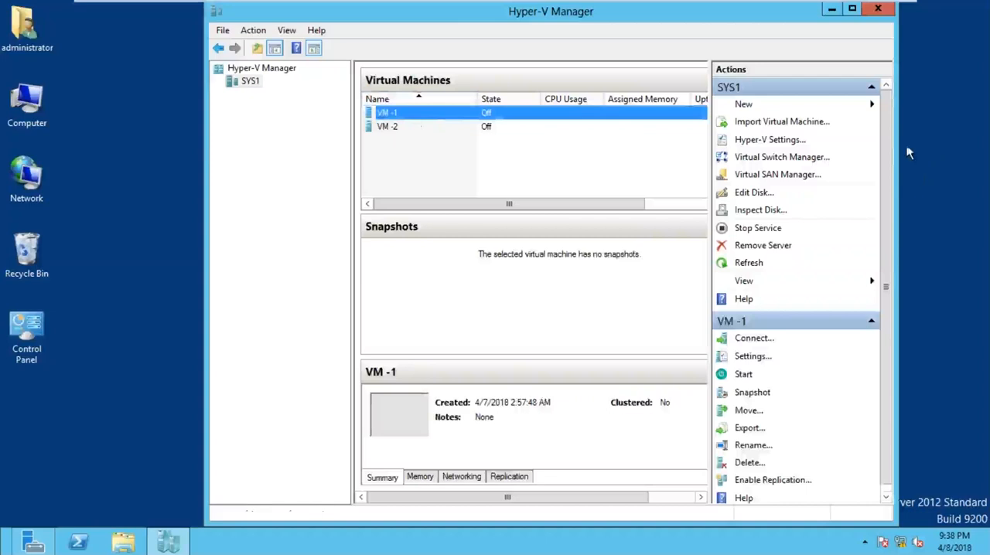
left_click_drag(906, 147, 971, 147)
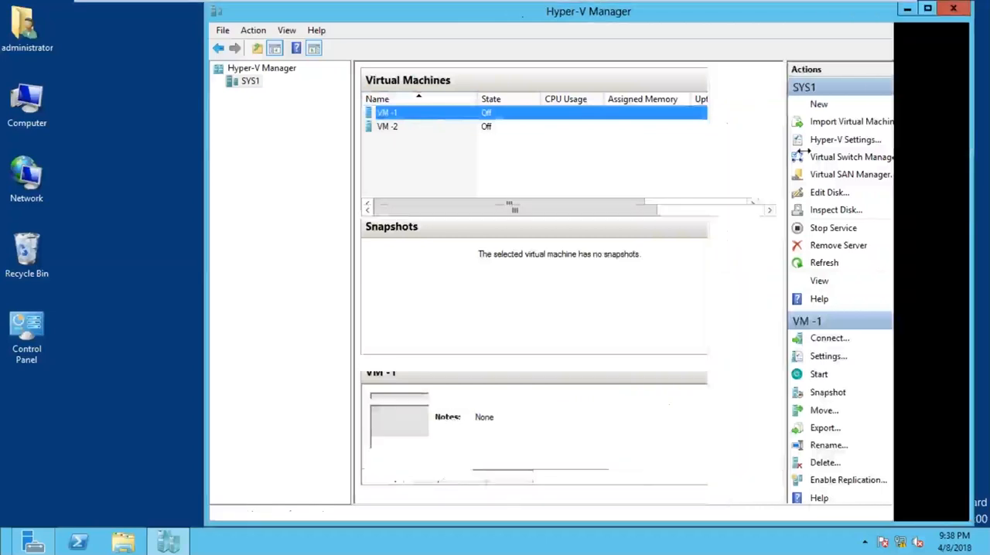
left_click_drag(206, 144, 125, 150)
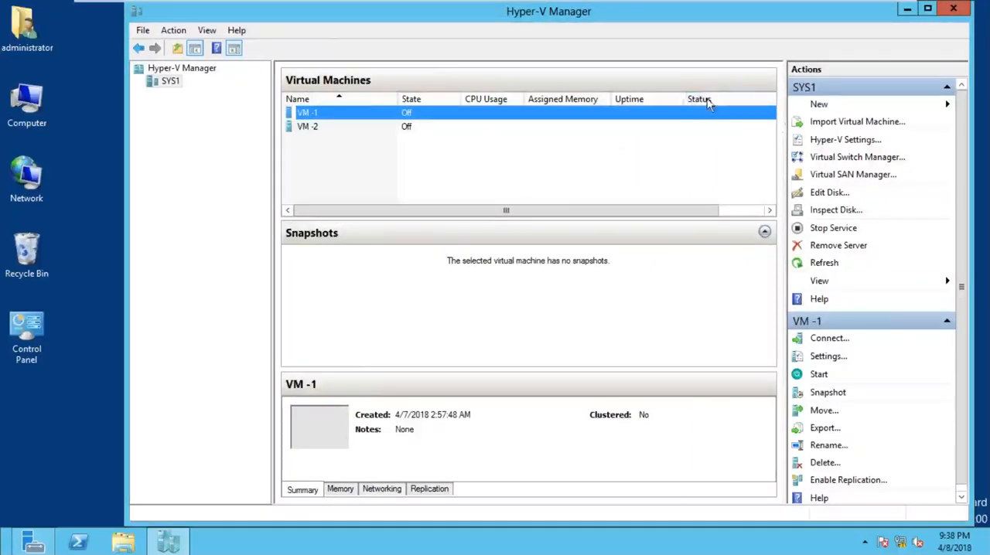
Step: Start enabling replication for VM -1 and specify SYS2 as its Replica server
left_click(706, 126)
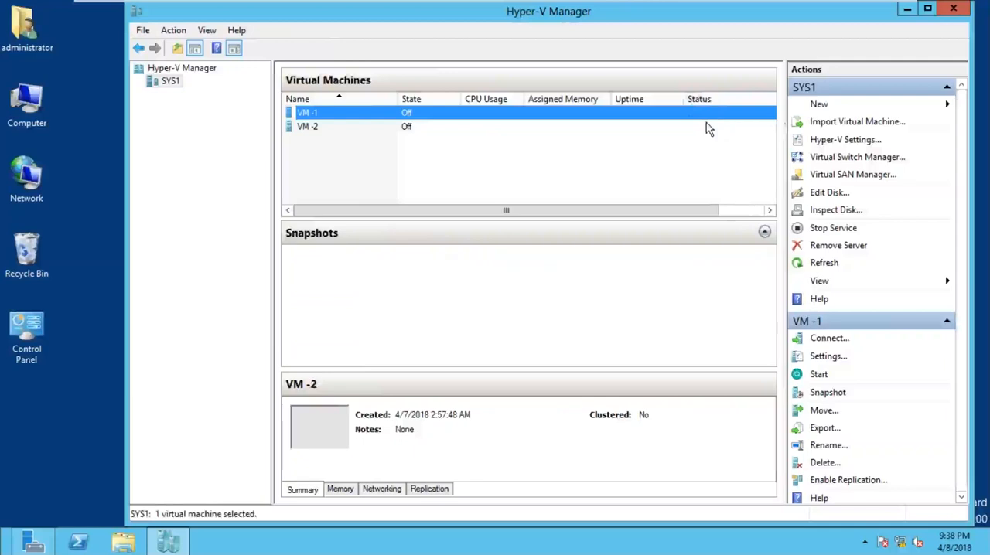
left_click(704, 116)
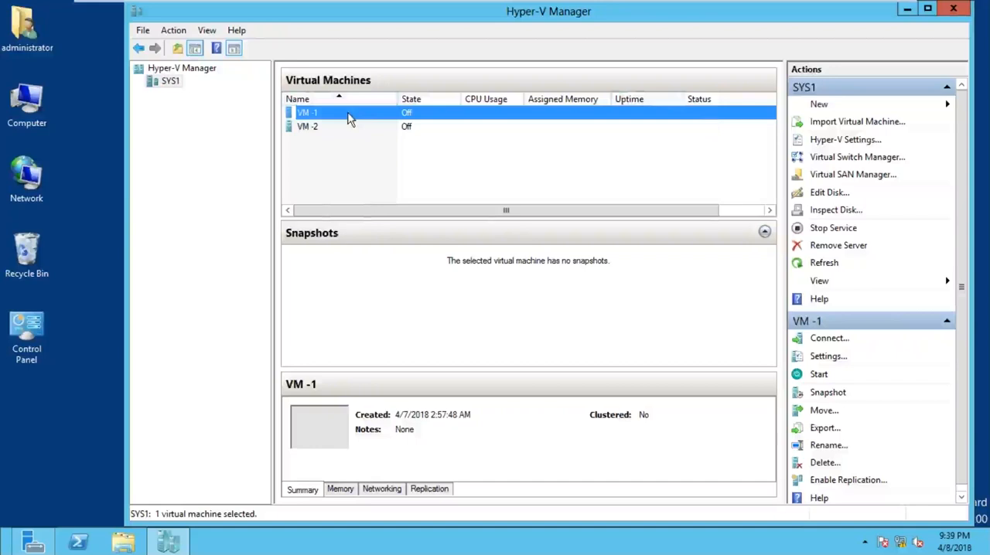
right_click(348, 117)
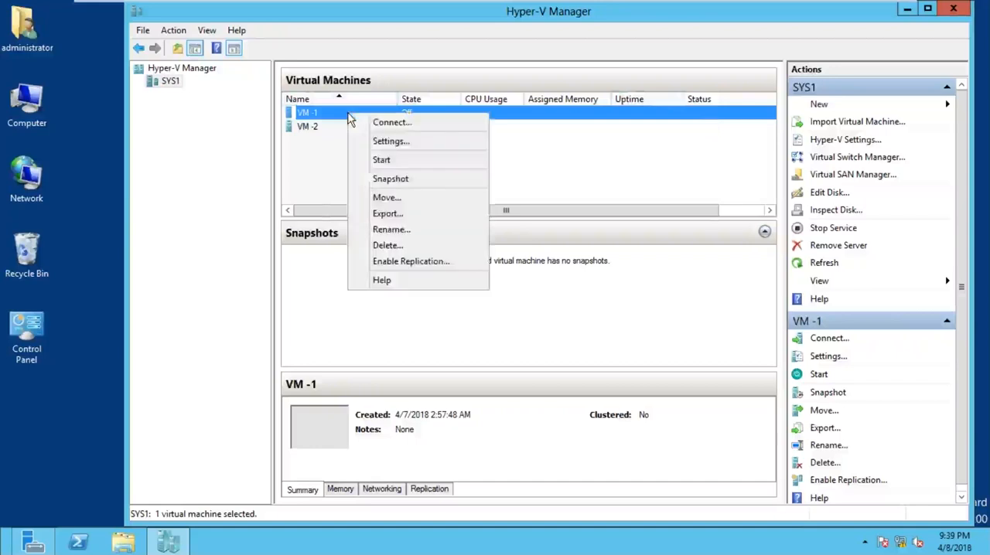
left_click(417, 269)
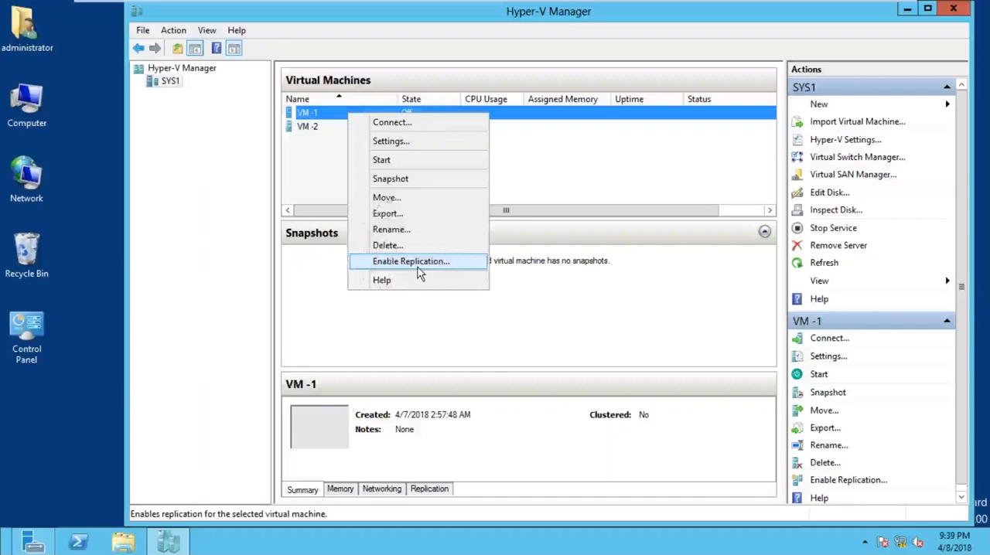
left_click(422, 268)
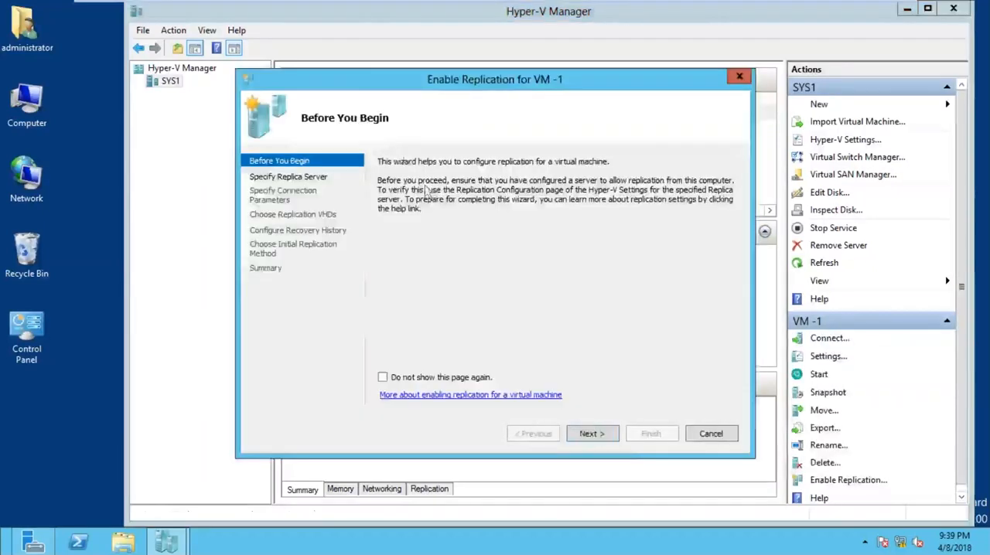
left_click(613, 435)
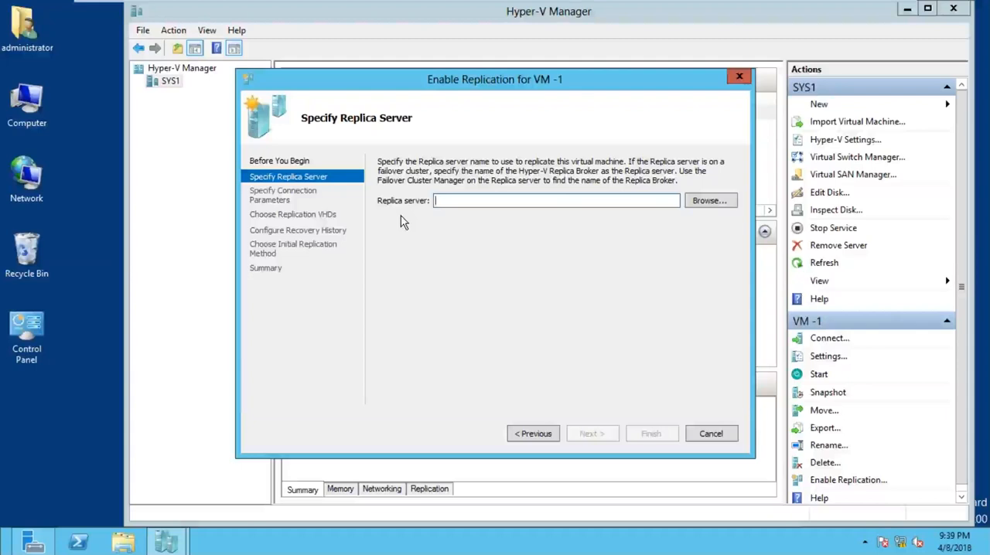
type("SYS2")
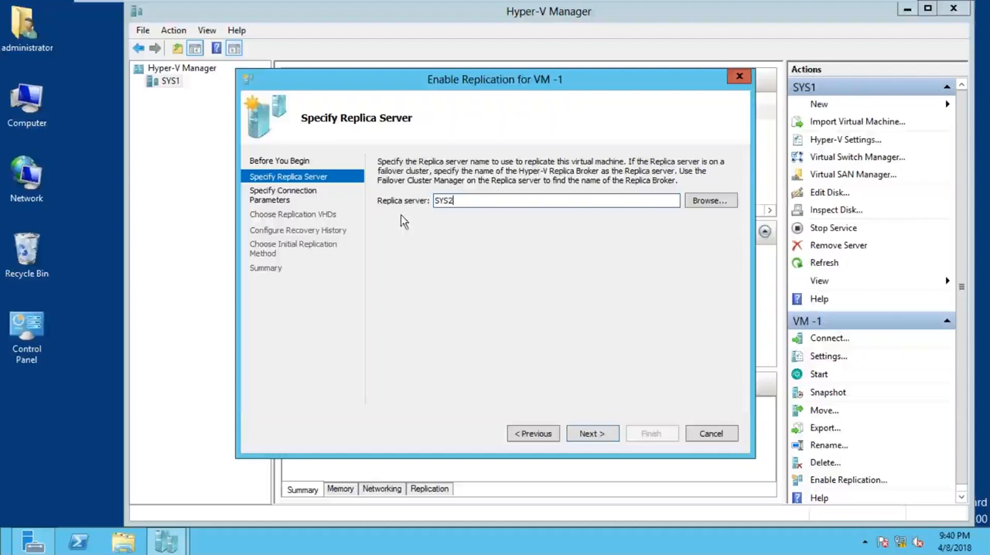
left_click(592, 433)
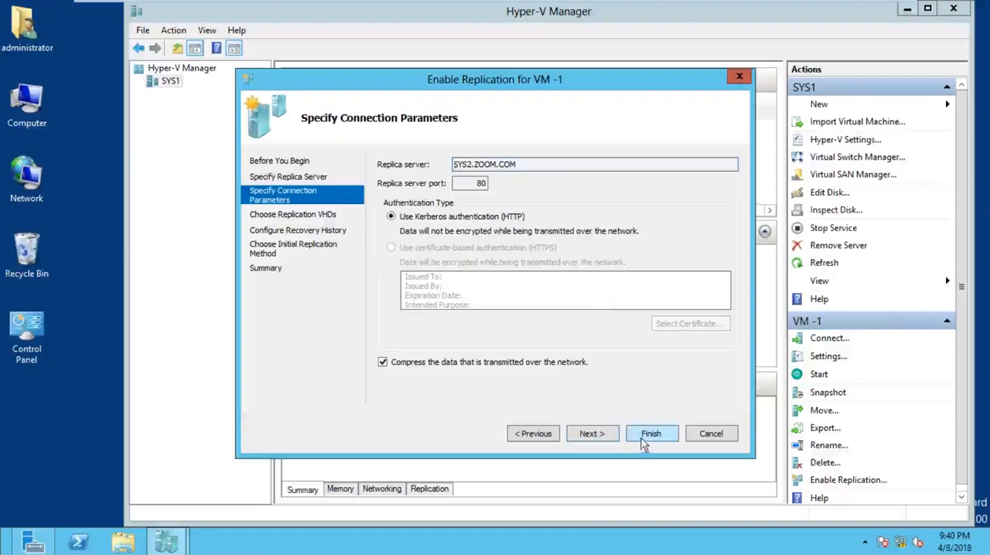
Step: Accept Kerberos authentication with compression, the VM -1.vhdx disk and only the latest recovery point, advancing to the initial replication method
left_click(591, 434)
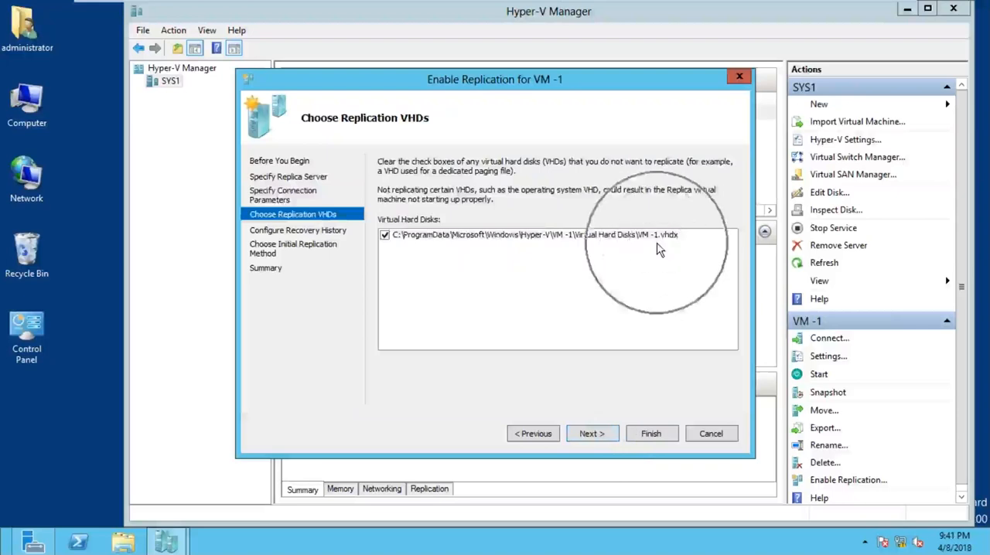
left_click(590, 434)
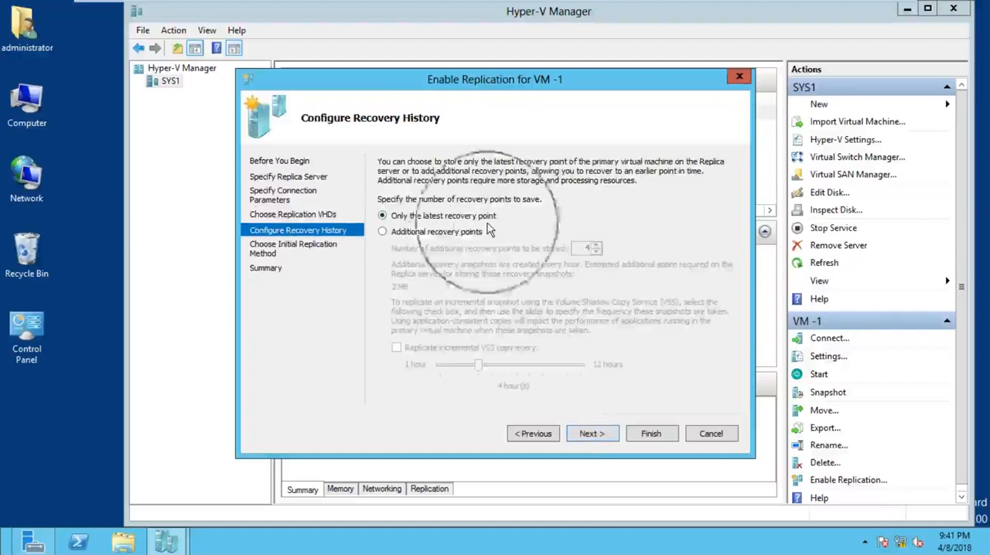
left_click(606, 439)
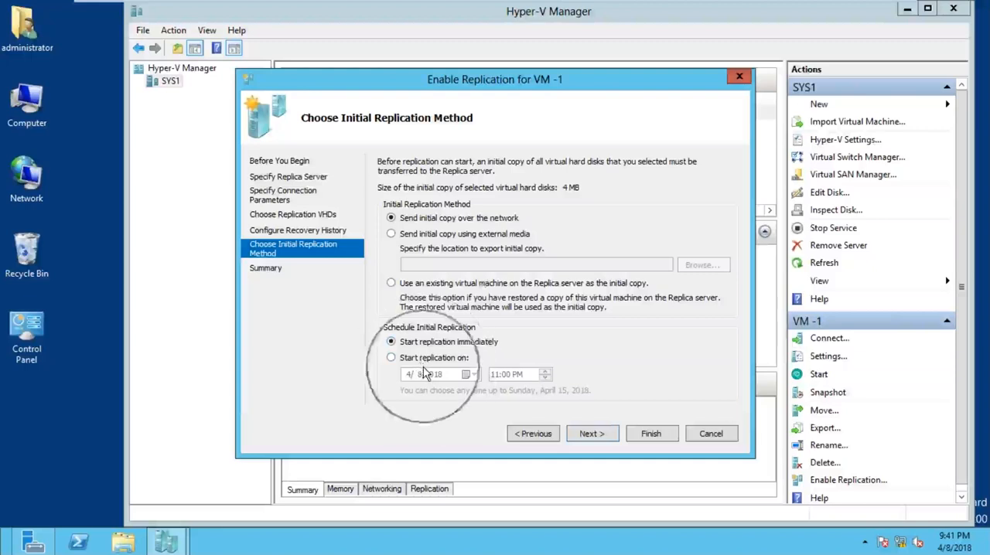
Step: Keep the initial copy over the network starting immediately, finish enabling replication for VM -1 and close the completion notice
left_click(589, 435)
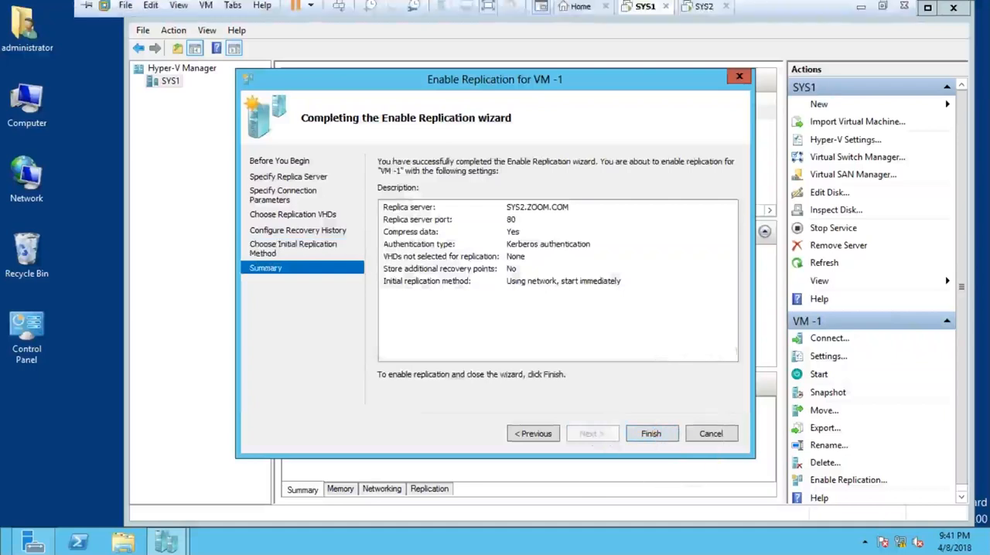
left_click(705, 12)
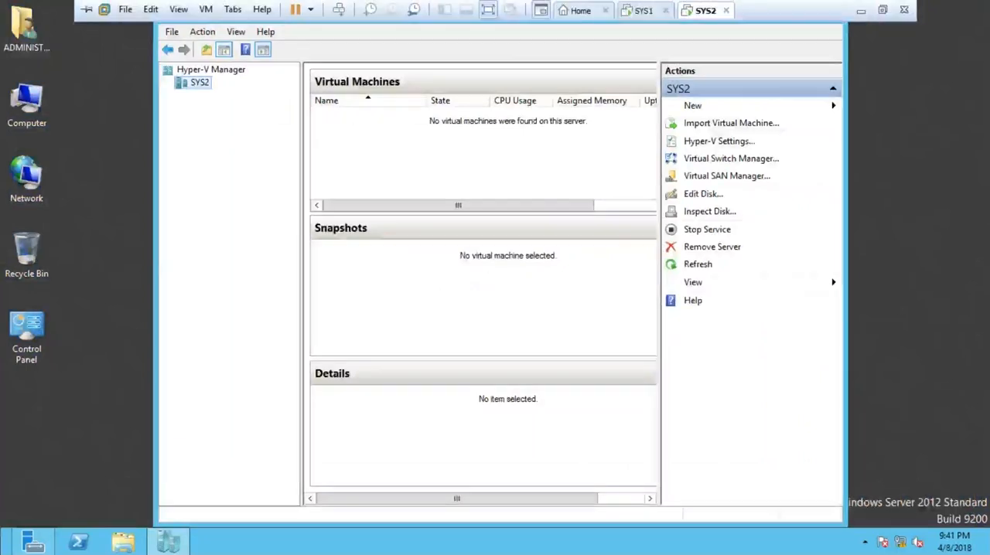
left_click(644, 11)
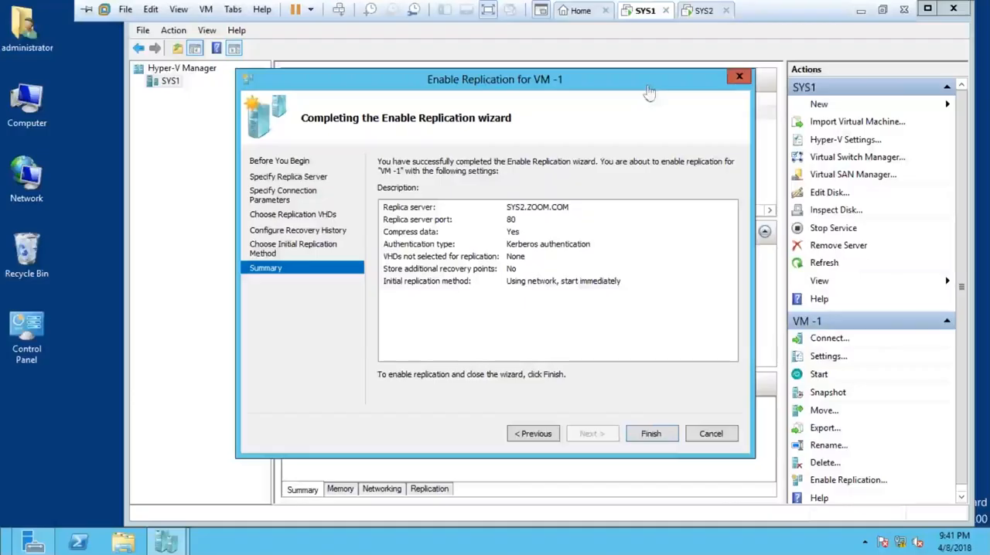
left_click(652, 434)
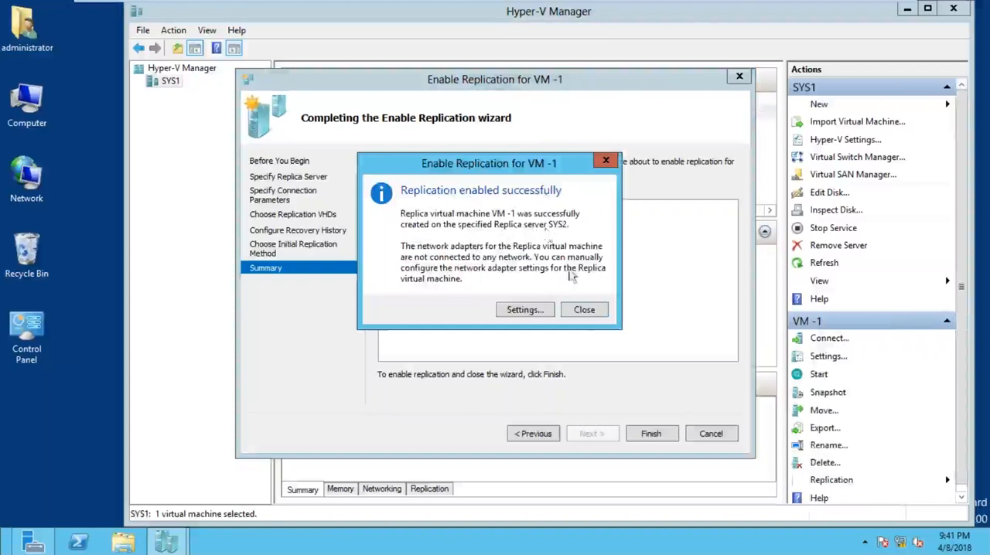
left_click(585, 311)
left_click(586, 315)
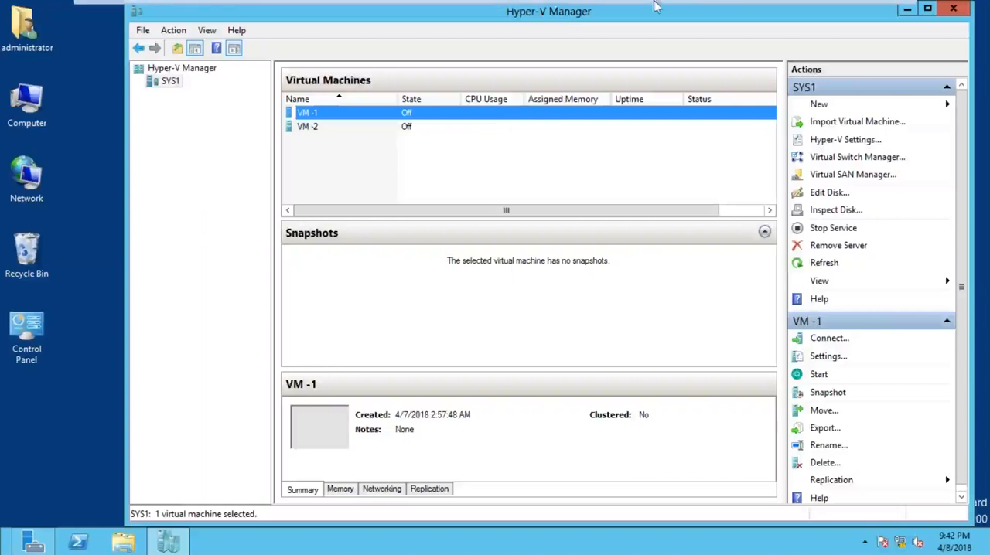
mouse_move(656, 3)
left_click(860, 11)
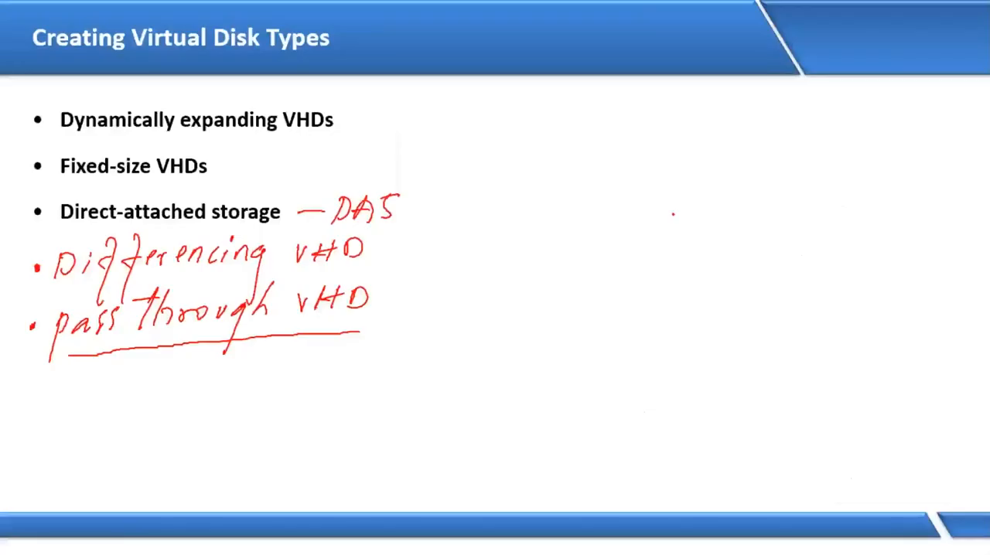
key("alt+Tab")
key("alt+Tab")
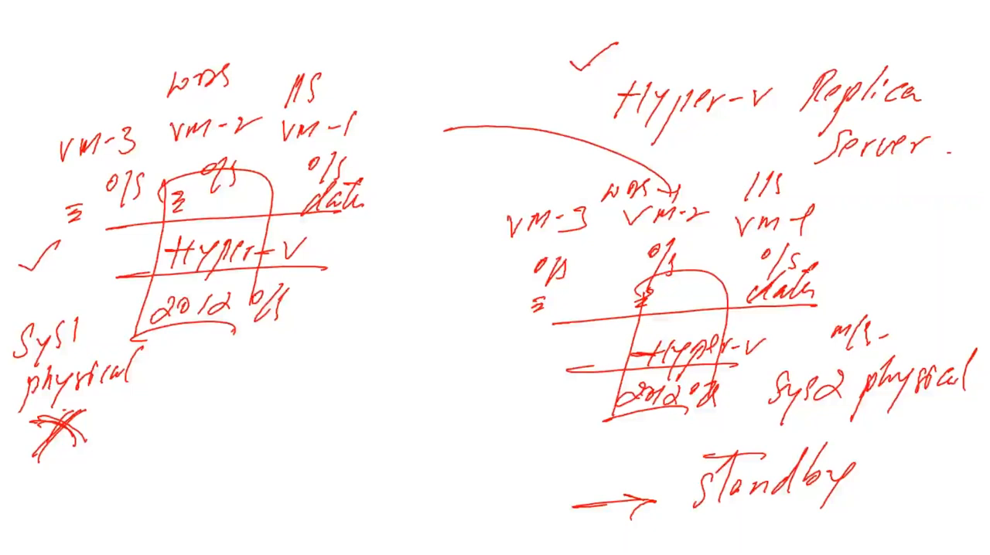
key("alt+Tab")
key("alt+Tab")
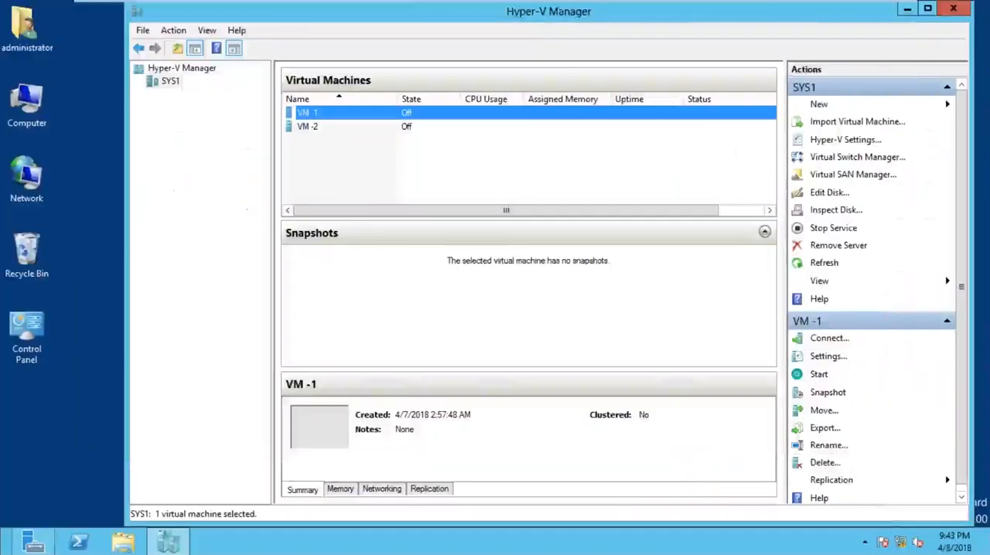
Step: Switch to SYS2, select its VM -1 replica and widen the Hyper-V Manager window
left_click(703, 10)
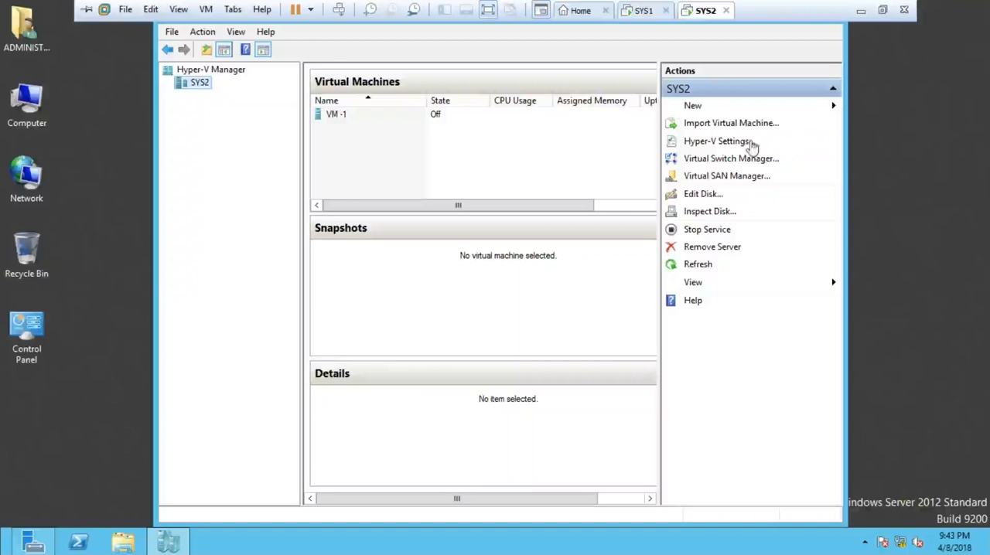
left_click(201, 96)
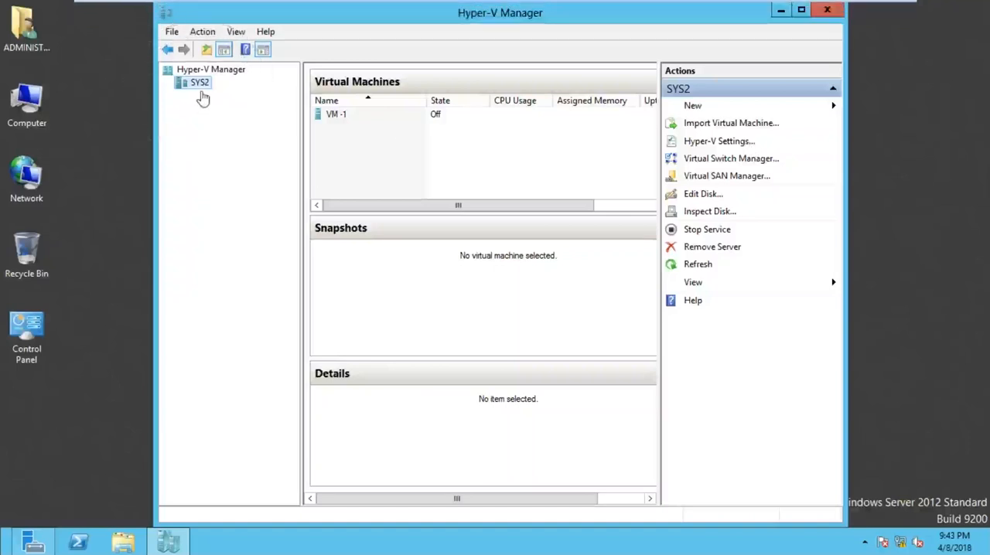
left_click(346, 125)
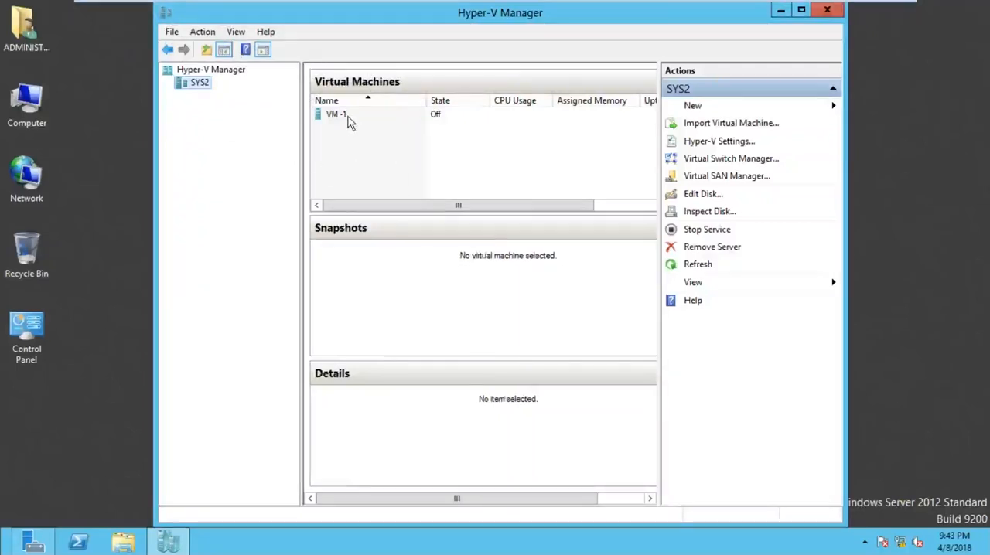
left_click(348, 116)
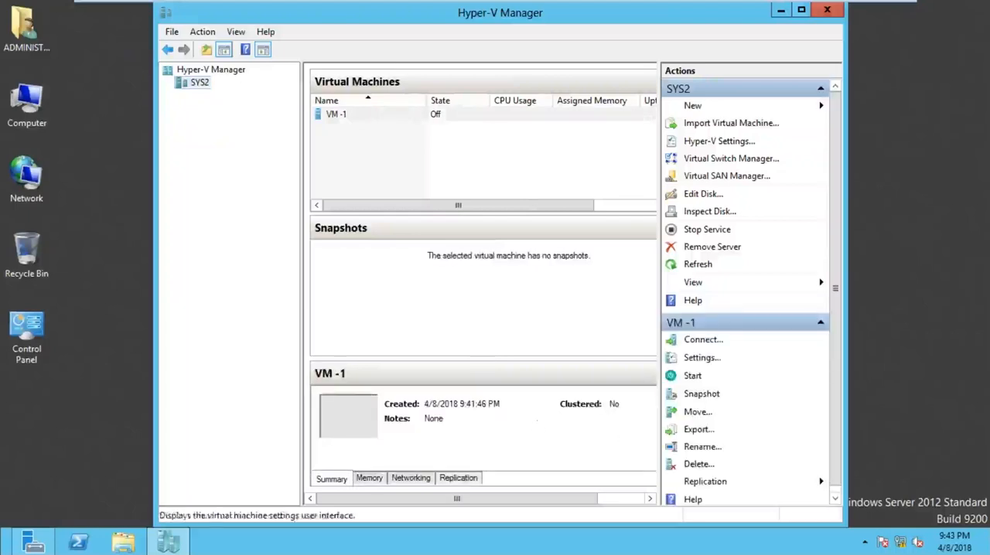
left_click_drag(844, 270, 959, 270)
Step: Examine the replication details of VM -1 on SYS2, including type, state, health, primary and Replica servers and last synchronization
left_click(465, 498)
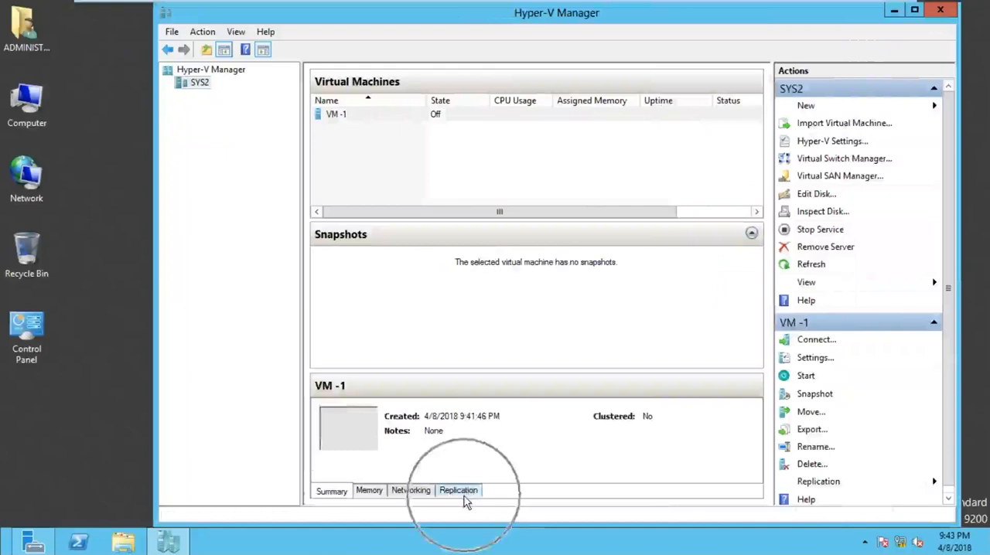
left_click(389, 113)
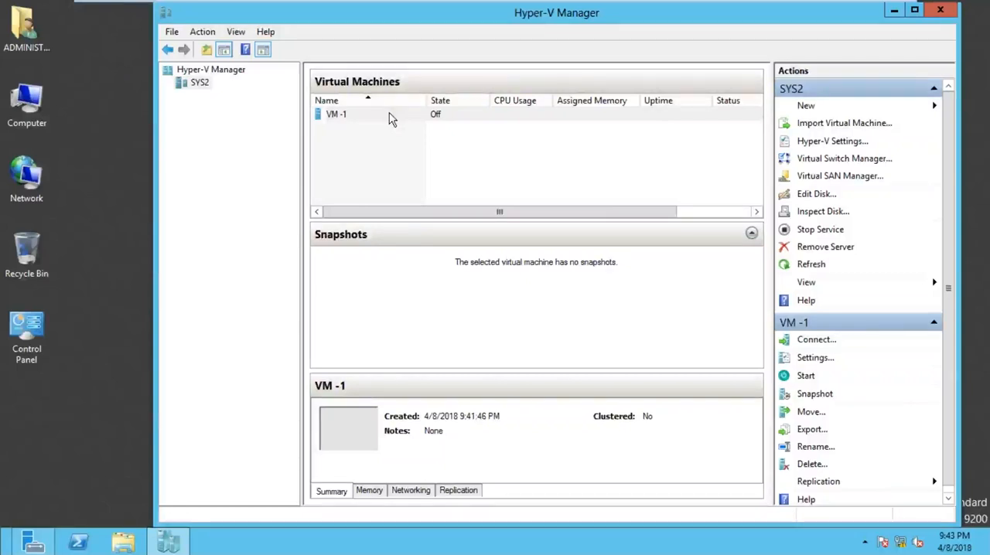
left_click(389, 113)
left_click(462, 493)
left_click(413, 119)
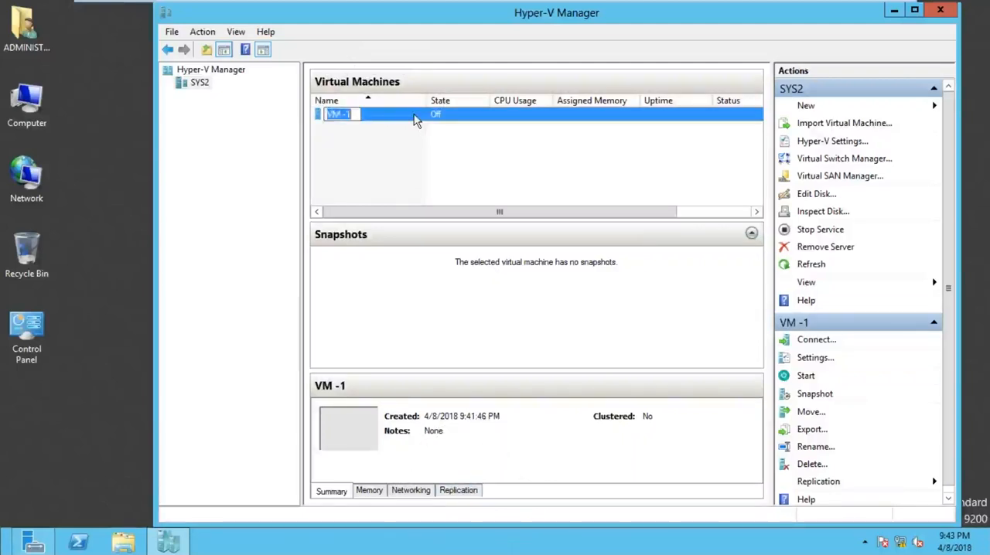
left_click(464, 493)
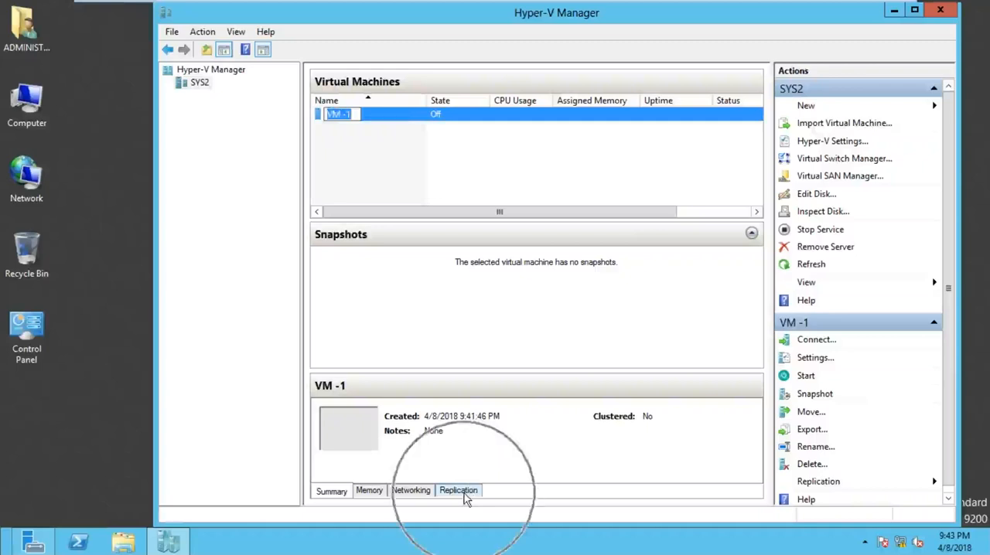
left_click(428, 160)
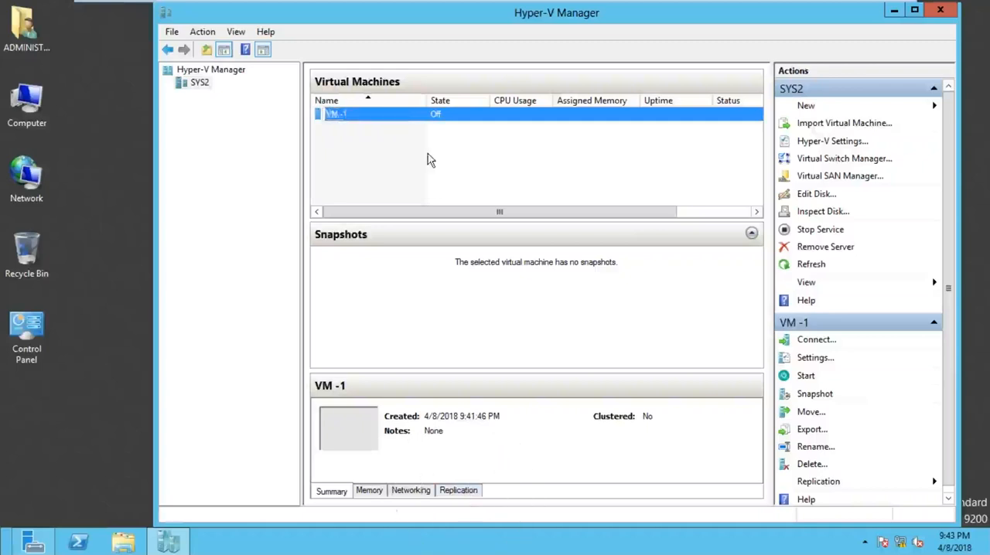
left_click(373, 117)
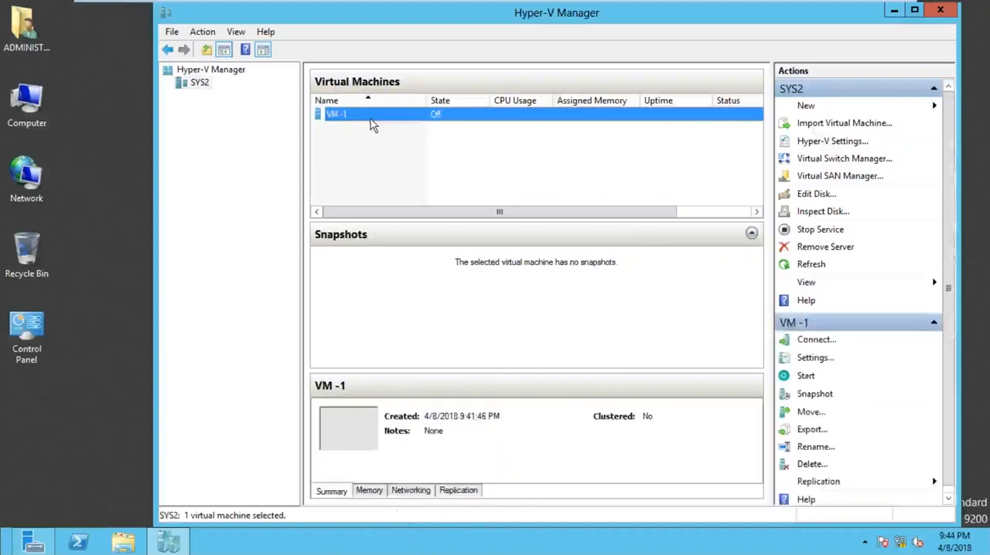
left_click(459, 497)
left_click(459, 497)
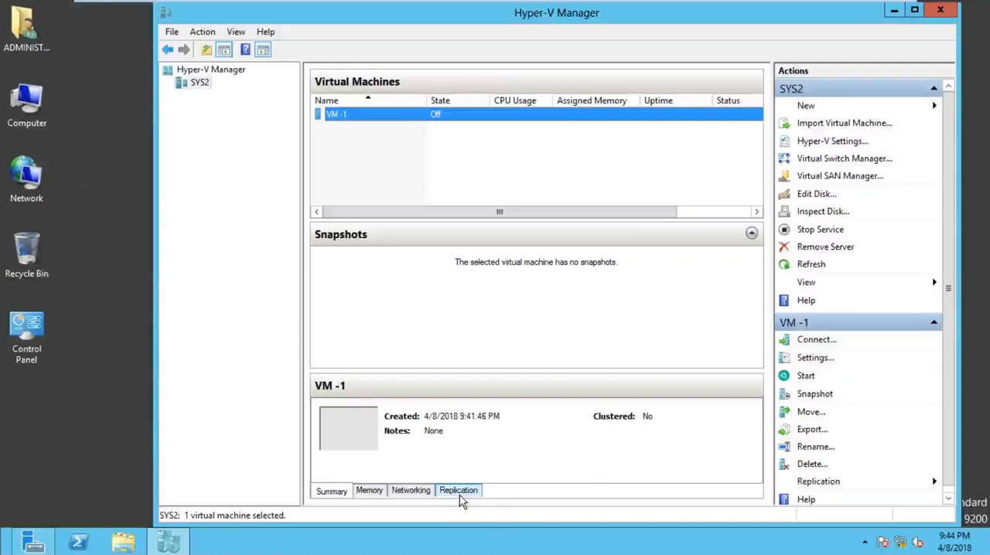
left_click(460, 495)
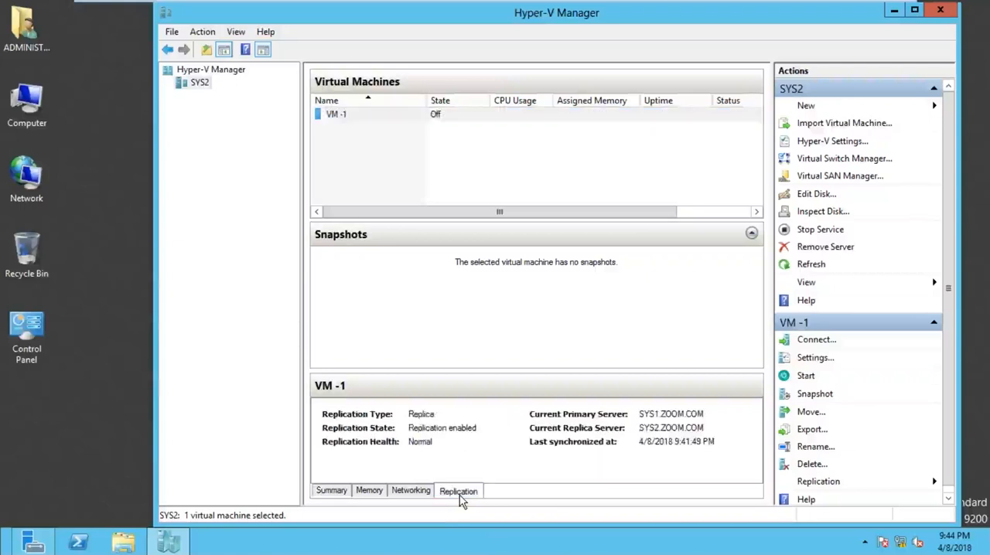
left_click(330, 394)
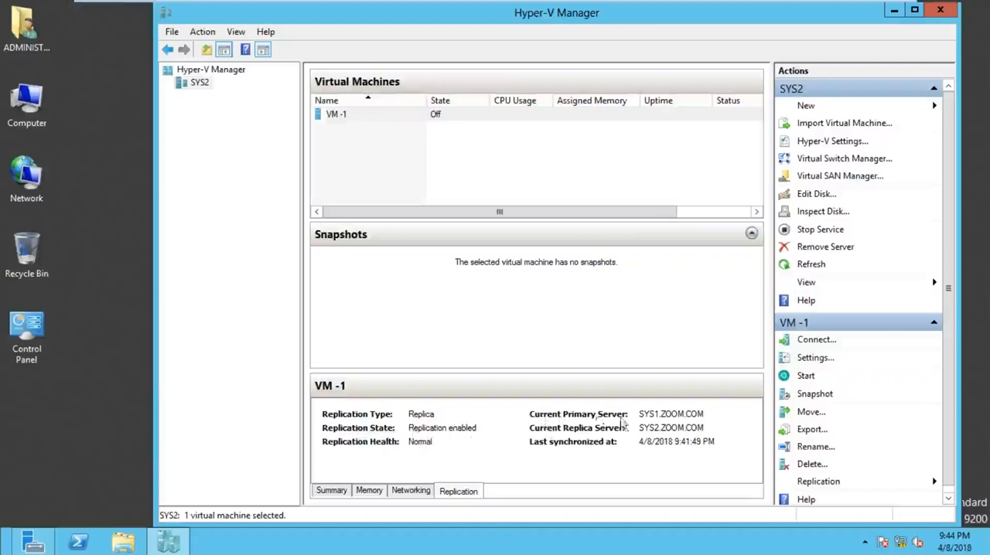
left_click(663, 420)
key("ctrl")
key("ctrl")
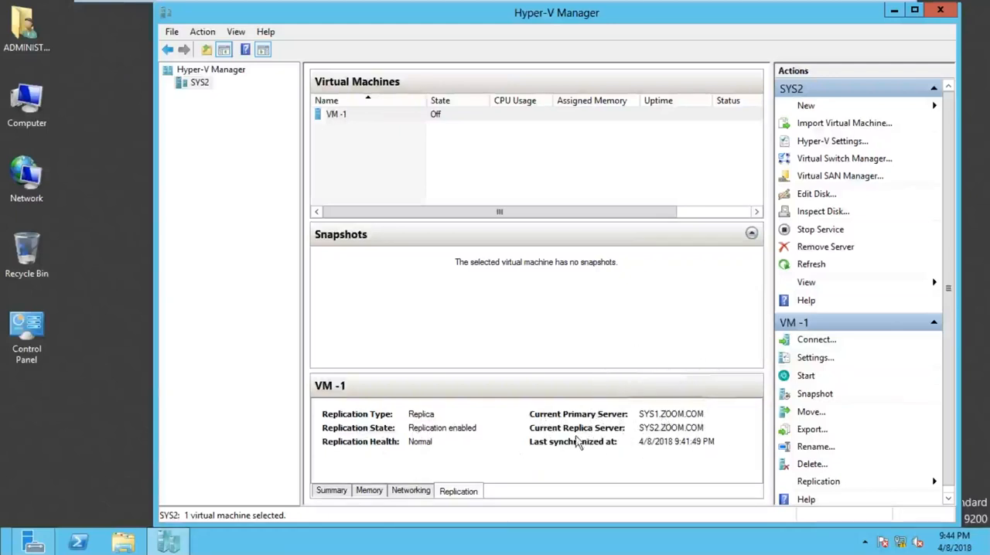
key("ctrl")
key("ctrl")
Step: Switch to SYS1 and start enabling replication for VM -2
mouse_move(657, 4)
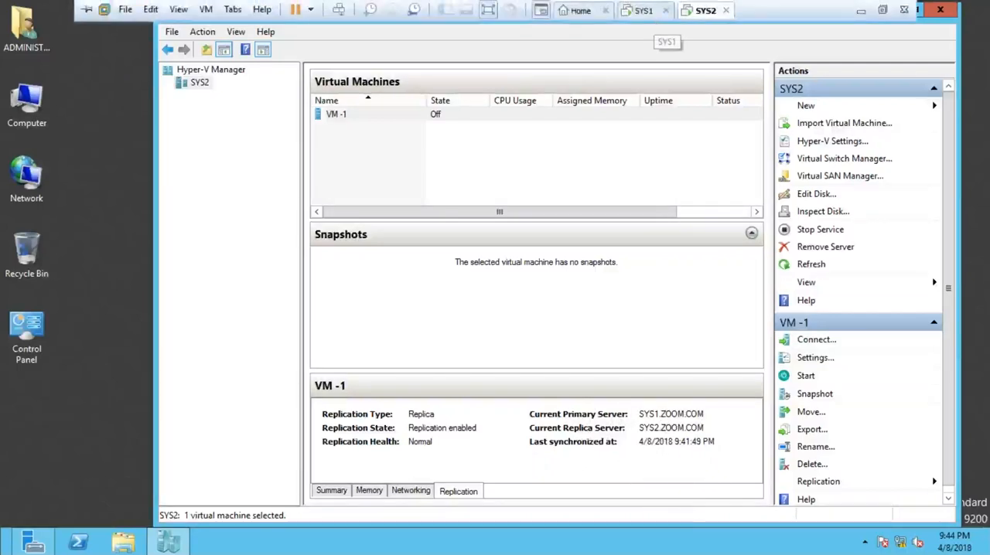
left_click(649, 16)
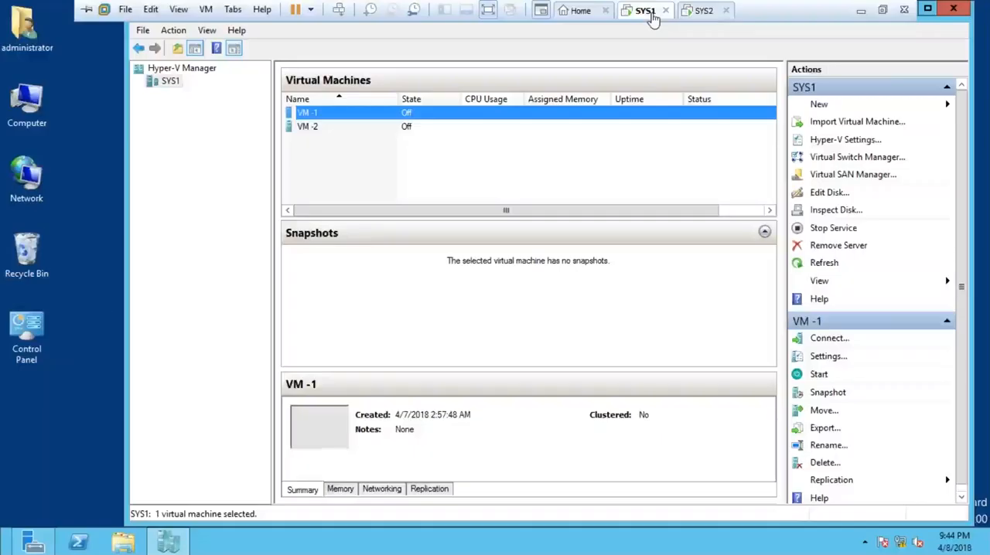
left_click(310, 128)
right_click(310, 129)
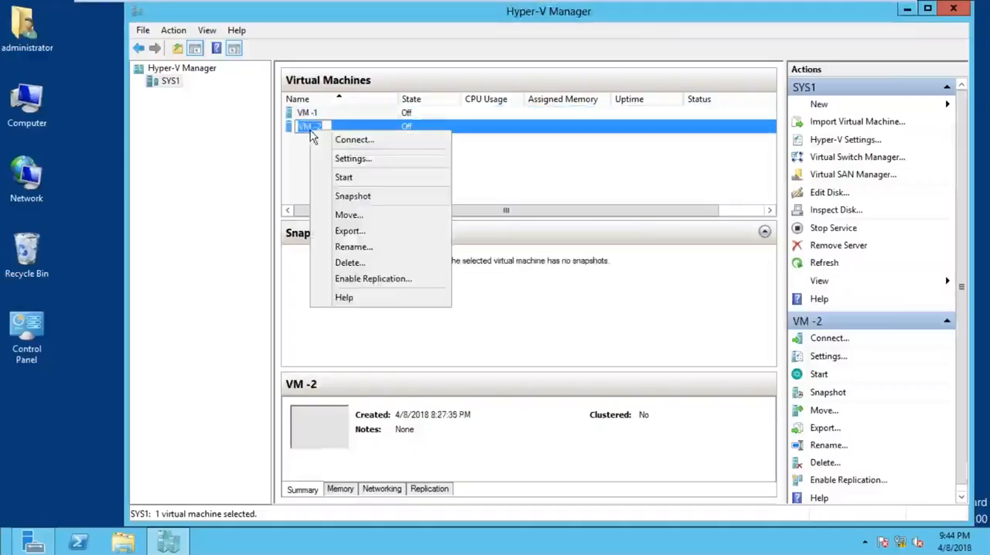
left_click(358, 141)
right_click(309, 127)
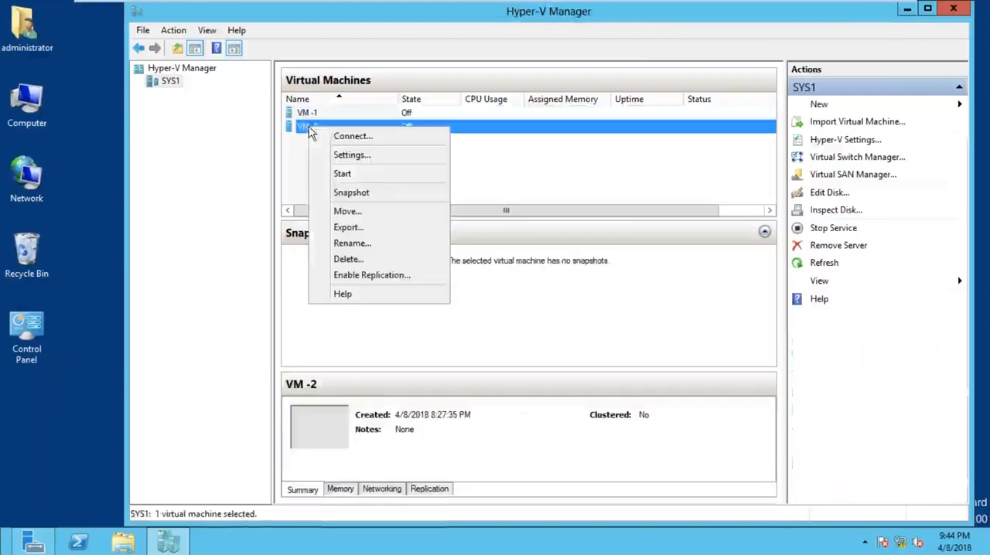
left_click(164, 83)
left_click(164, 84)
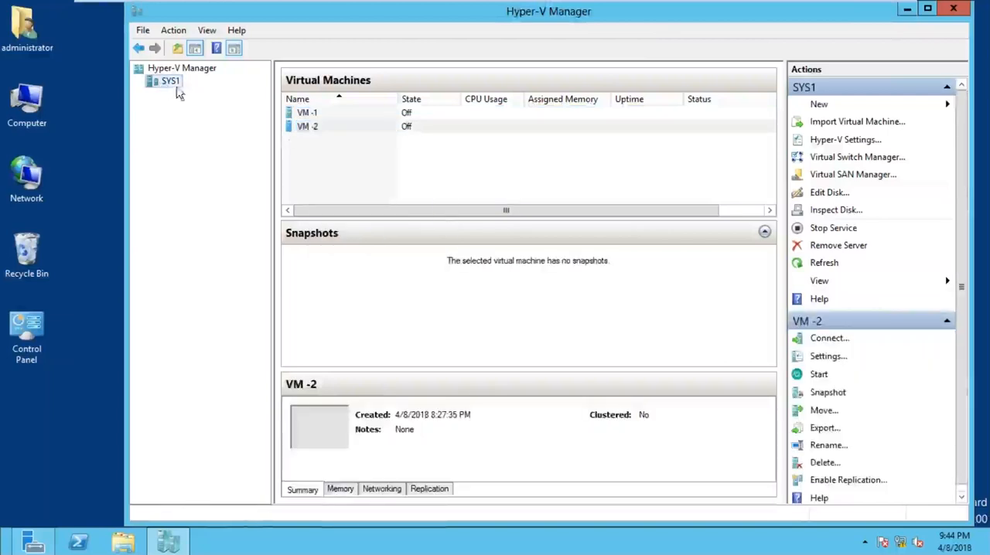
left_click(295, 128)
right_click(299, 126)
right_click(307, 127)
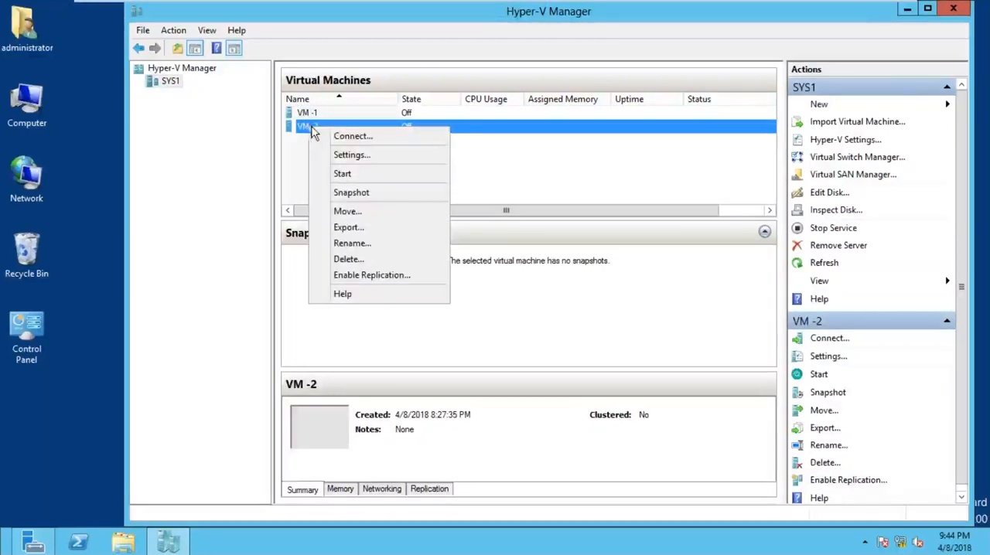
left_click(371, 275)
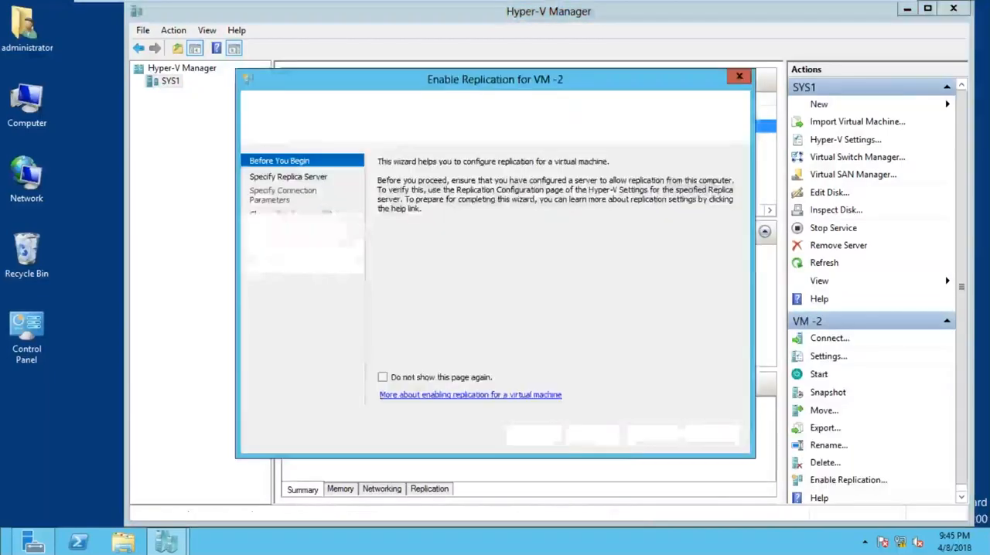
Step: Specify SYS2 as the Replica server for VM -2 and advance to the connection parameters
left_click(590, 433)
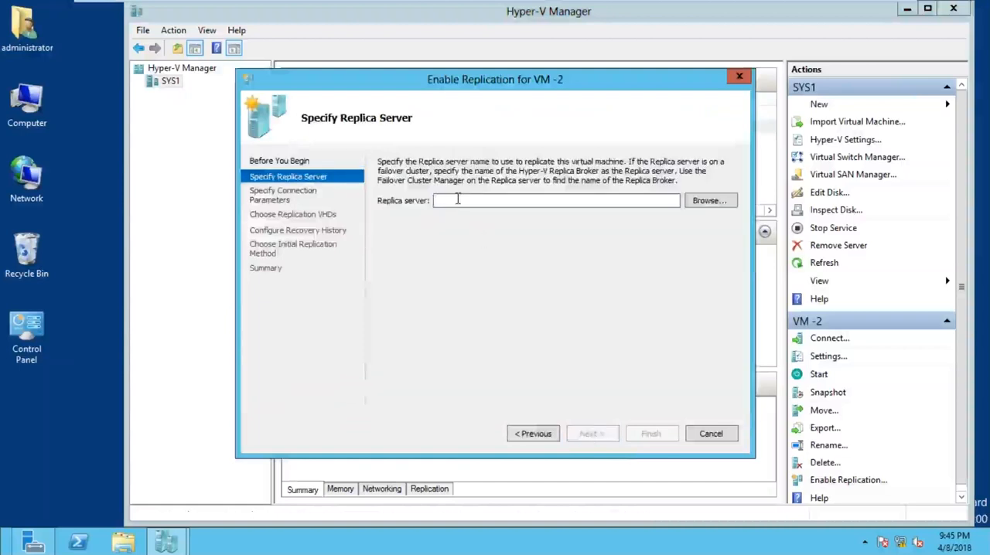
type("SYS")
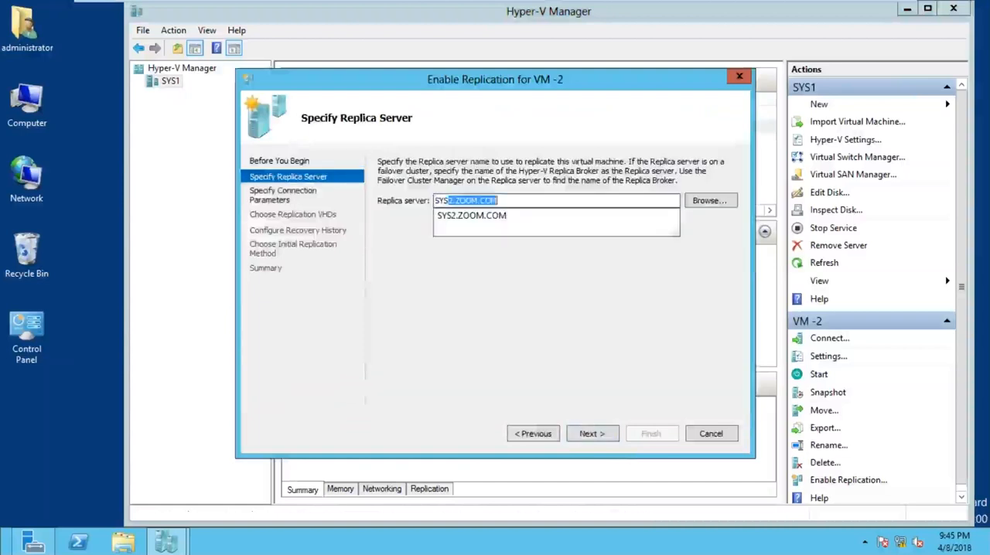
type("2")
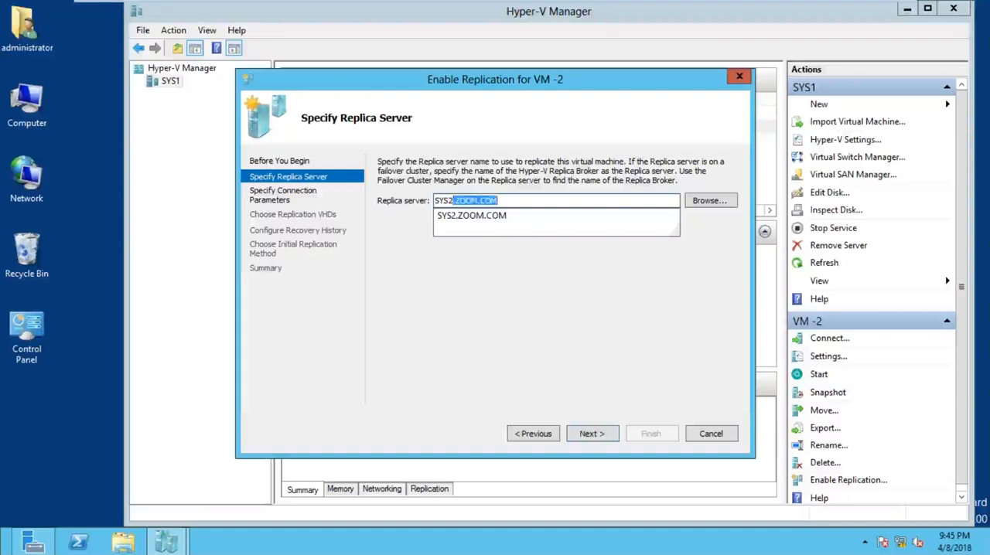
key("Return")
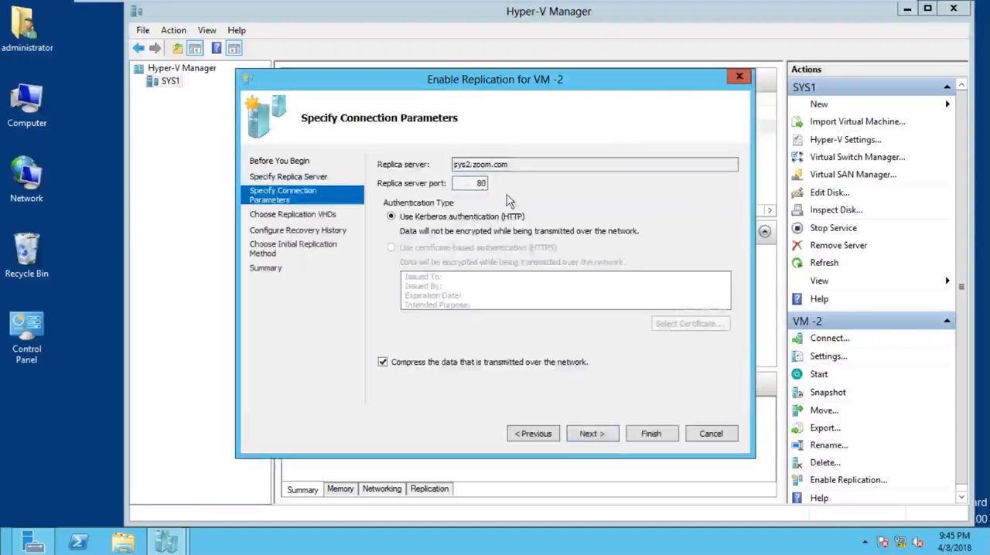
Step: Accept Kerberos authentication with compression, only the latest recovery point and immediate network replication, and finish enabling replication for VM -2
left_click(581, 435)
left_click(581, 436)
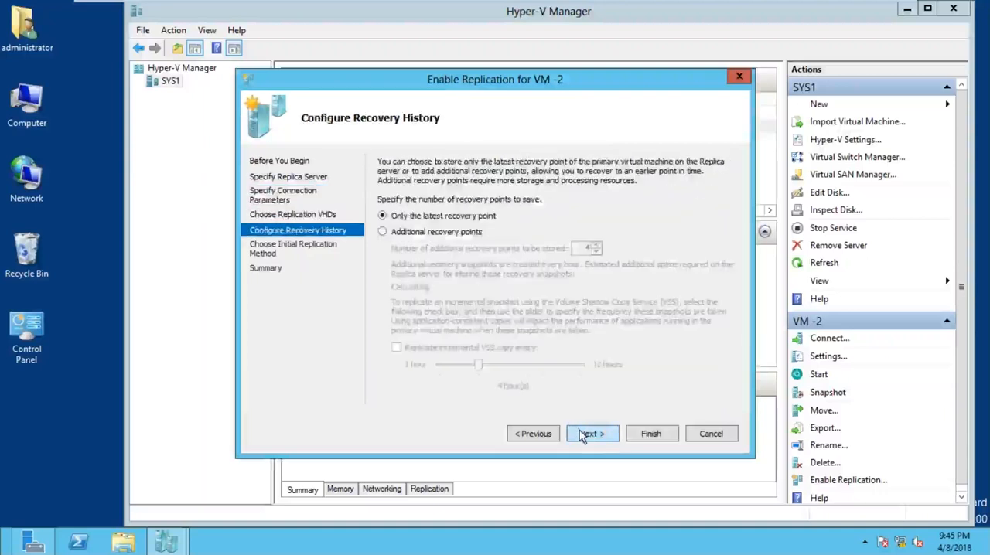
left_click(582, 436)
left_click(582, 435)
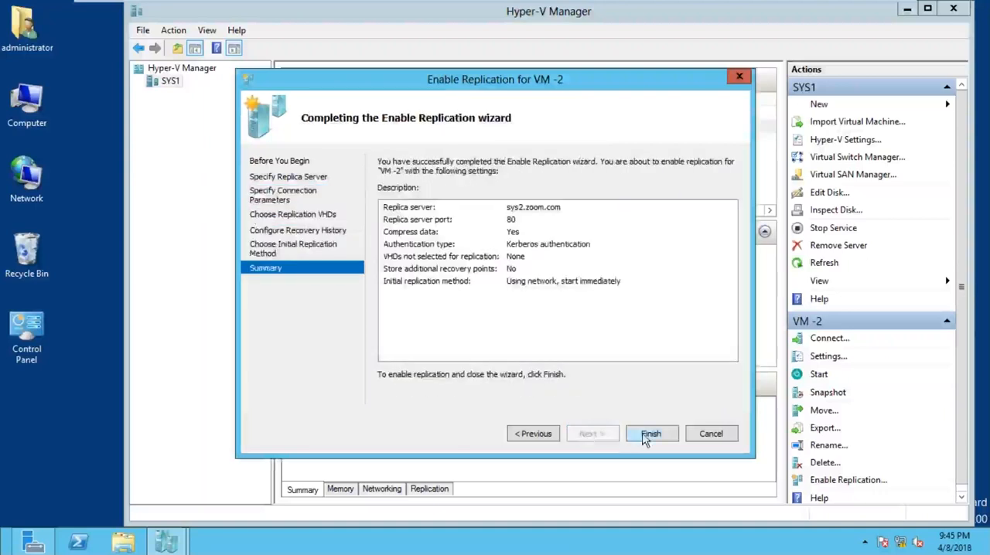
left_click(648, 433)
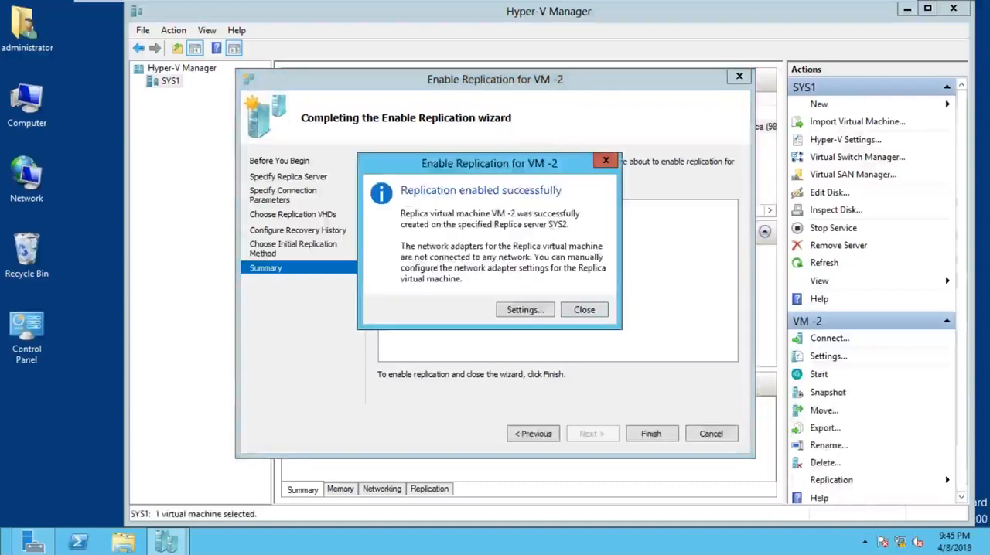
Step: Dismiss the replication confirmation for VM -2, switch to SYS2 and examine the replication details of VM -2
left_click(587, 313)
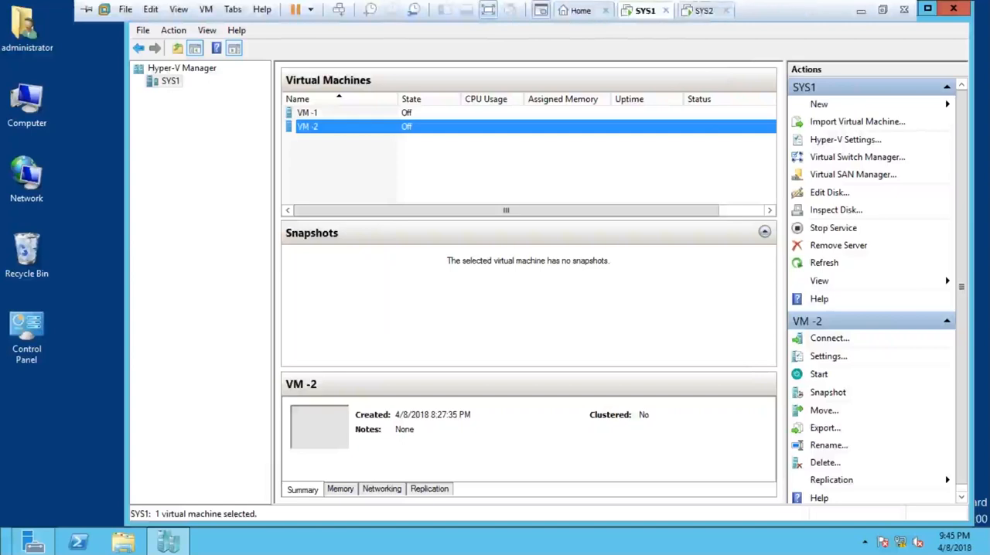
left_click(704, 10)
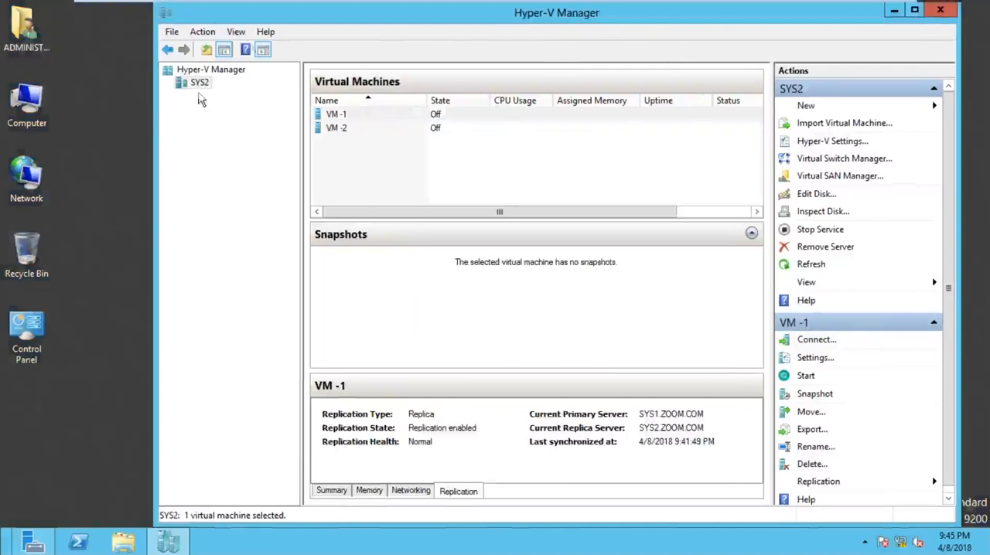
left_click(343, 130)
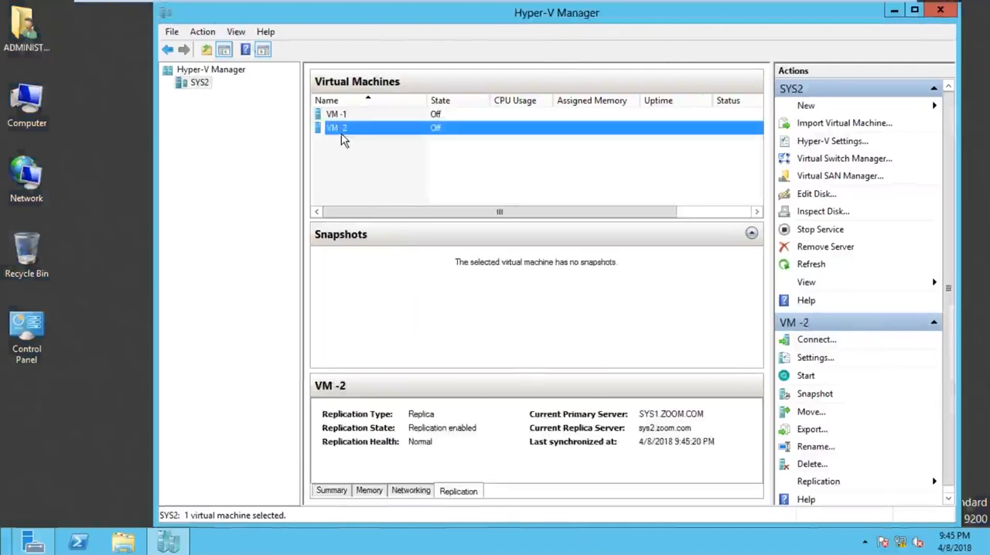
left_click(455, 495)
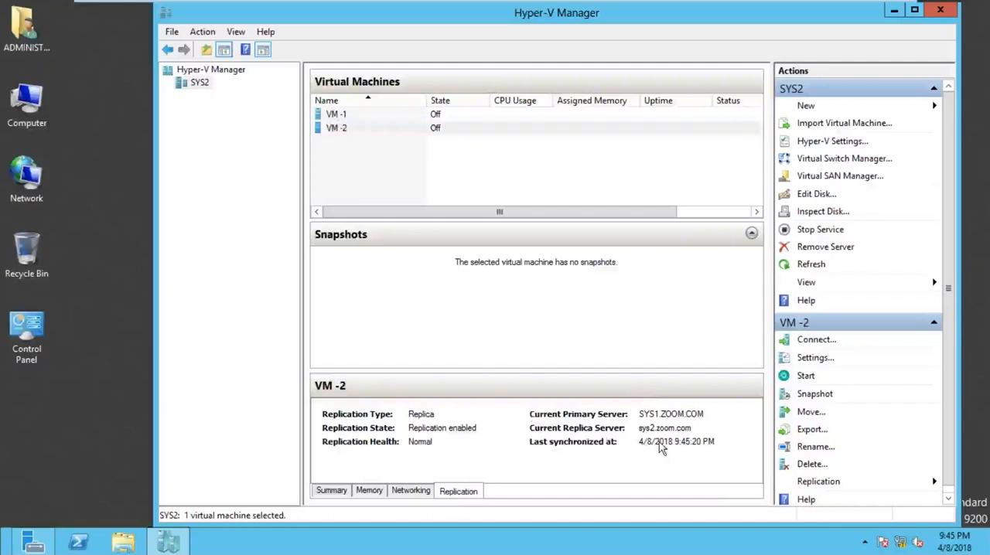
Step: Review the replication and summary details of VM -1 on SYS2, and minimize the virtual machine window to show the whiteboard diagram
left_click(216, 70)
left_click(198, 81)
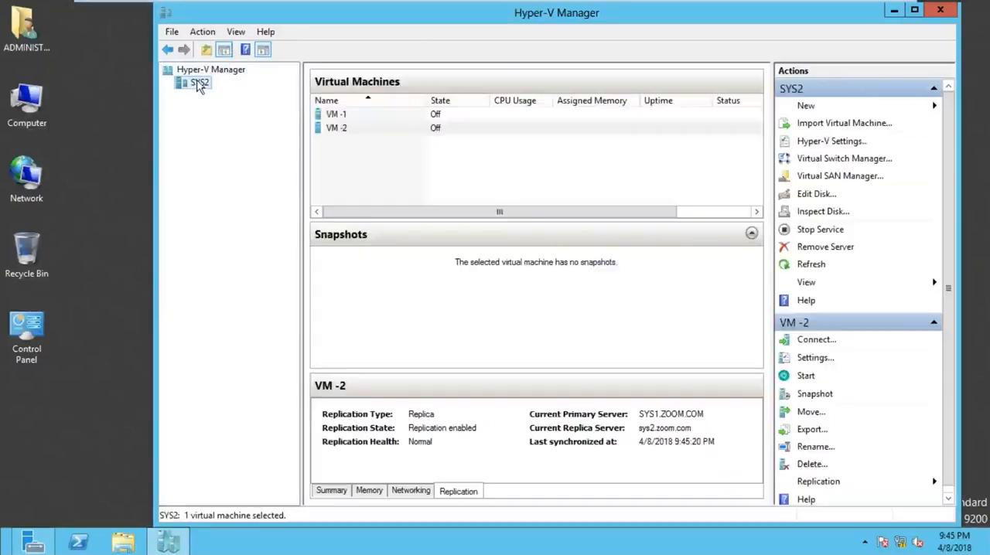
left_click(340, 113)
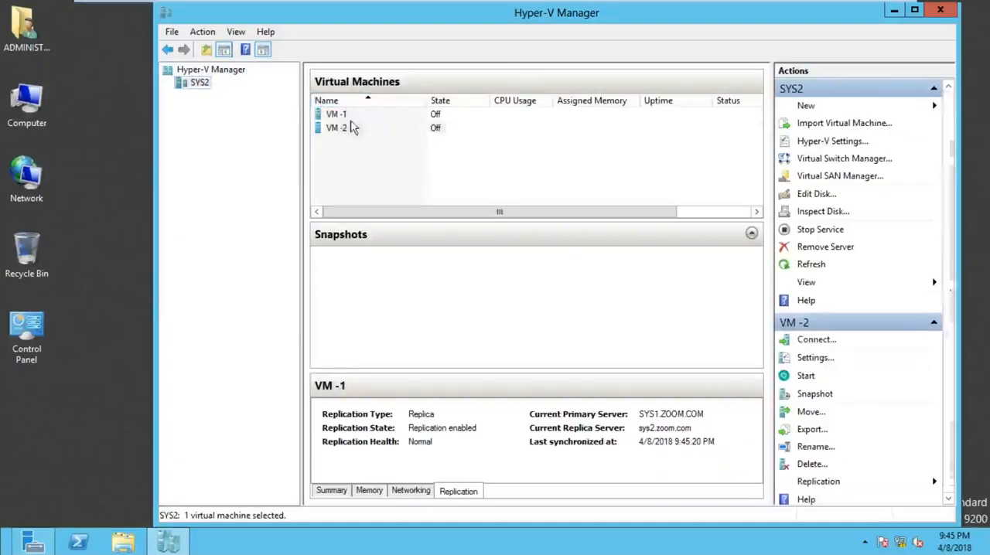
left_click(333, 492)
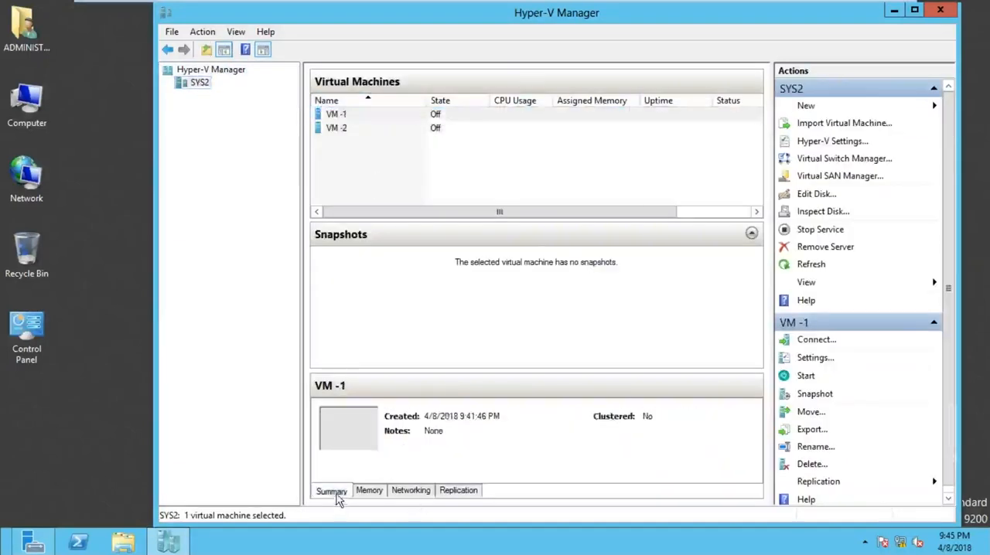
left_click(858, 11)
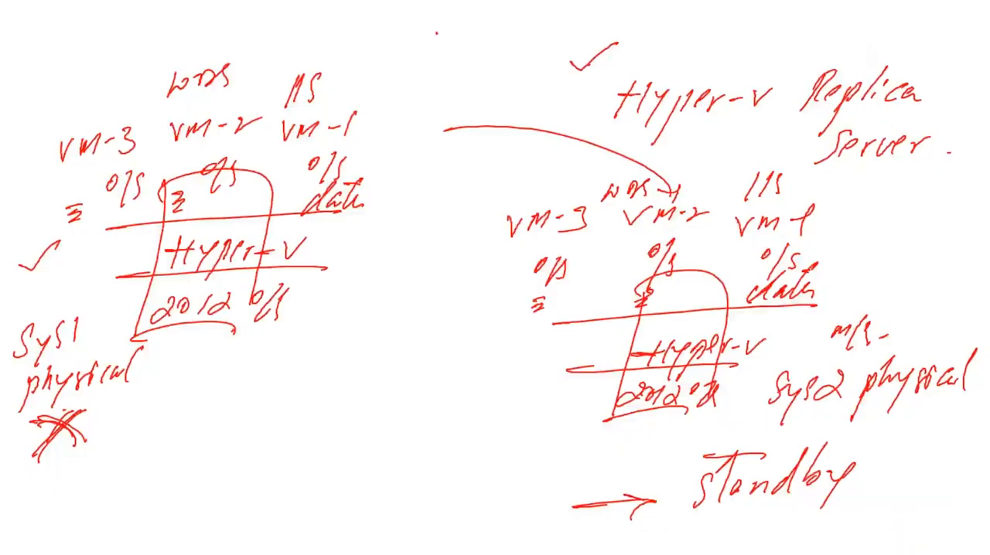
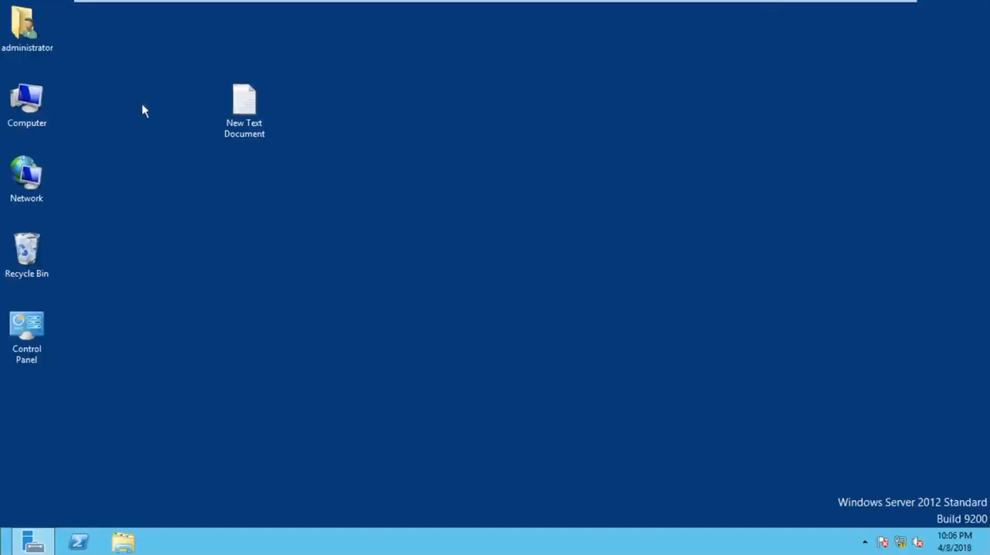
Step: Open the system information on SYS1 and examine its computer name, domain and available remote settings
right_click(38, 100)
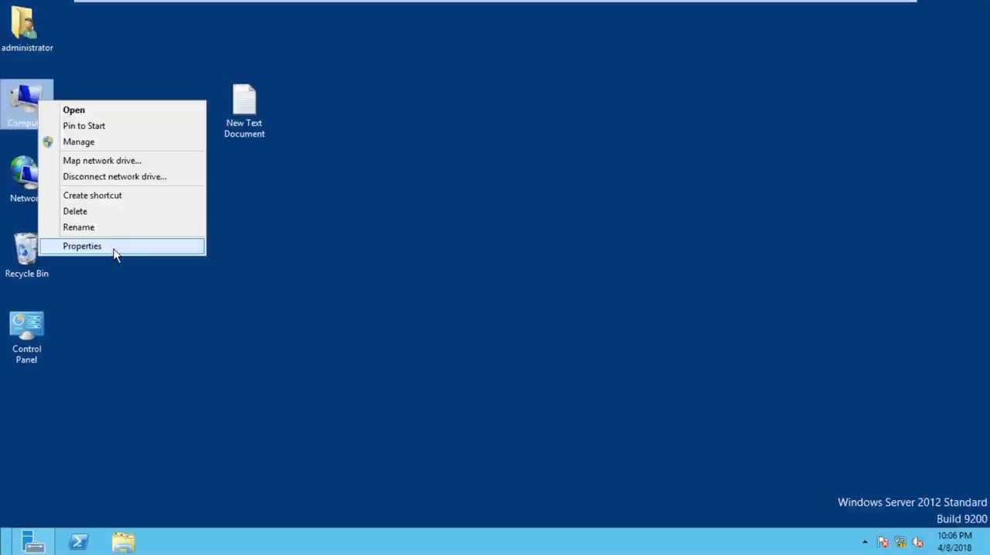
left_click(113, 248)
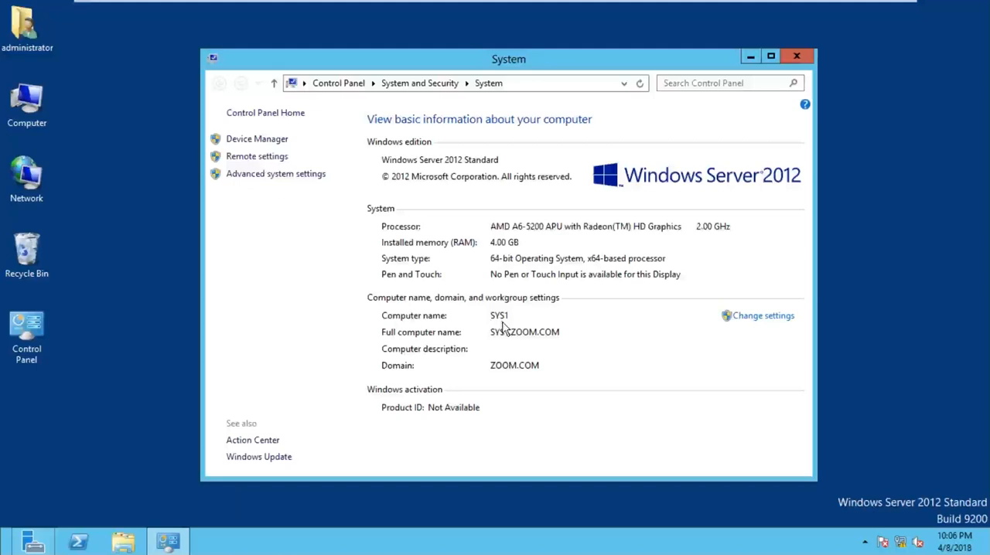
key("ctrl")
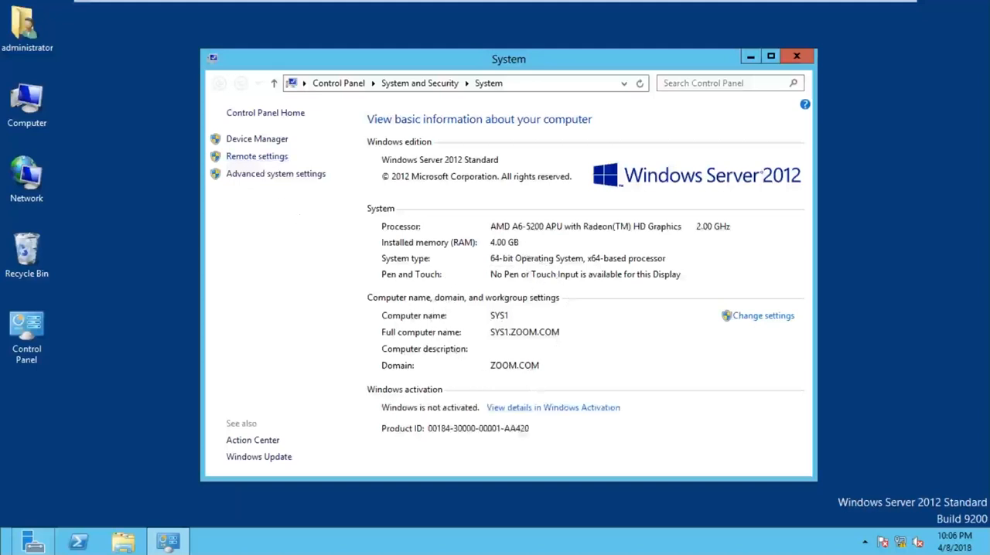
key("ctrl")
key("ctrl")
key("ctrl")
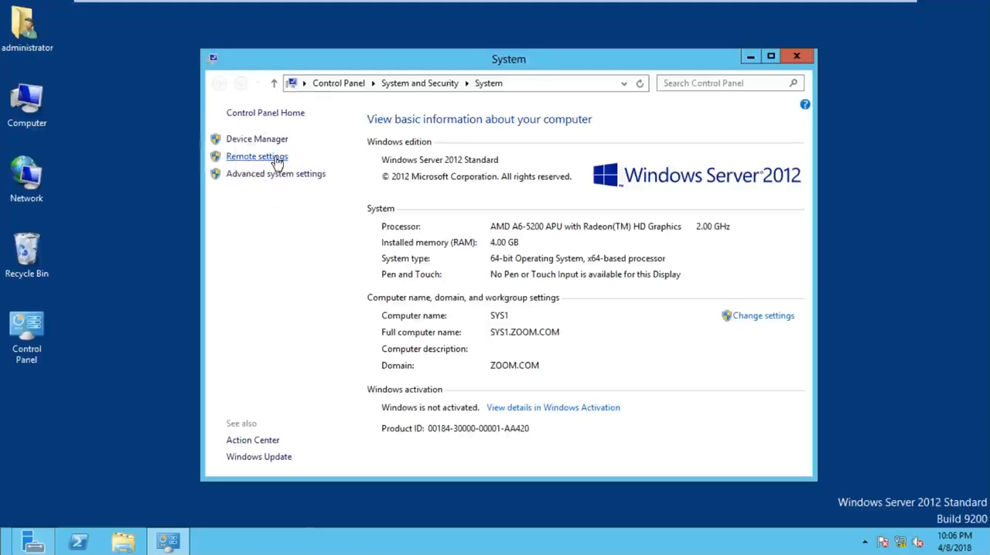
key("ctrl")
key("ctrl")
key("ctrl")
key("ctrl")
key("ctrl")
key("ctrl")
key("ctrl")
Step: Allow remote connections to SYS1, keeping the Network Level Authentication requirement, and apply the setting
left_click(275, 158)
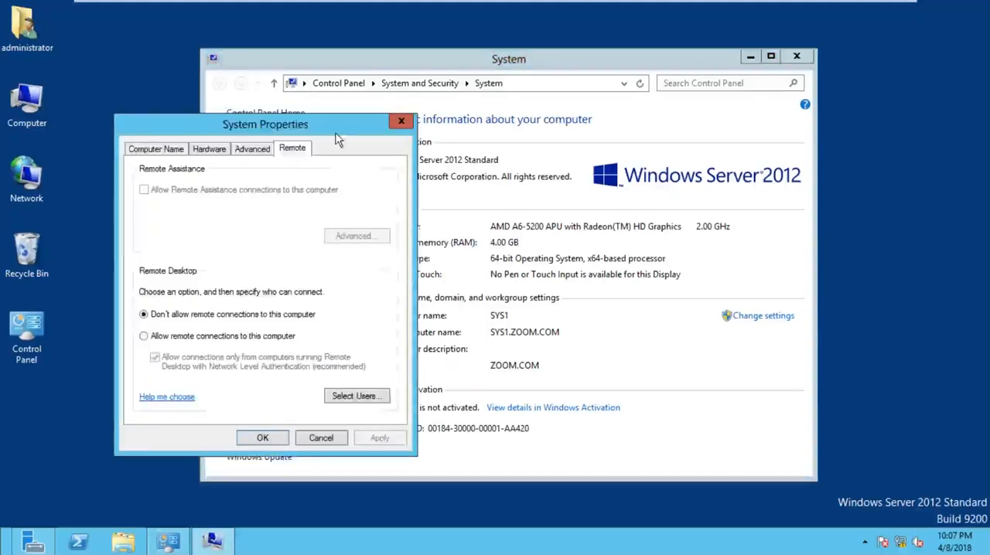
left_click_drag(336, 131, 375, 76)
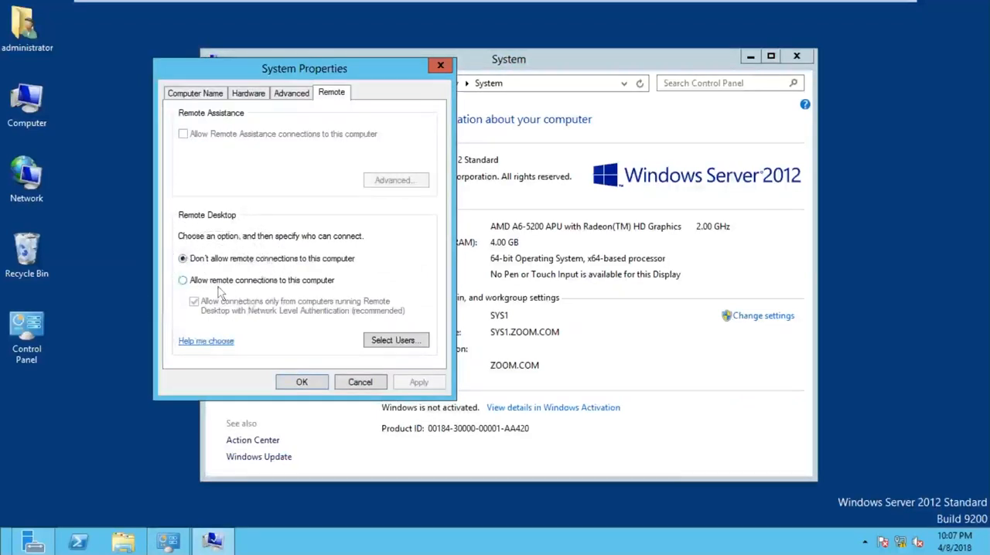
left_click(262, 280)
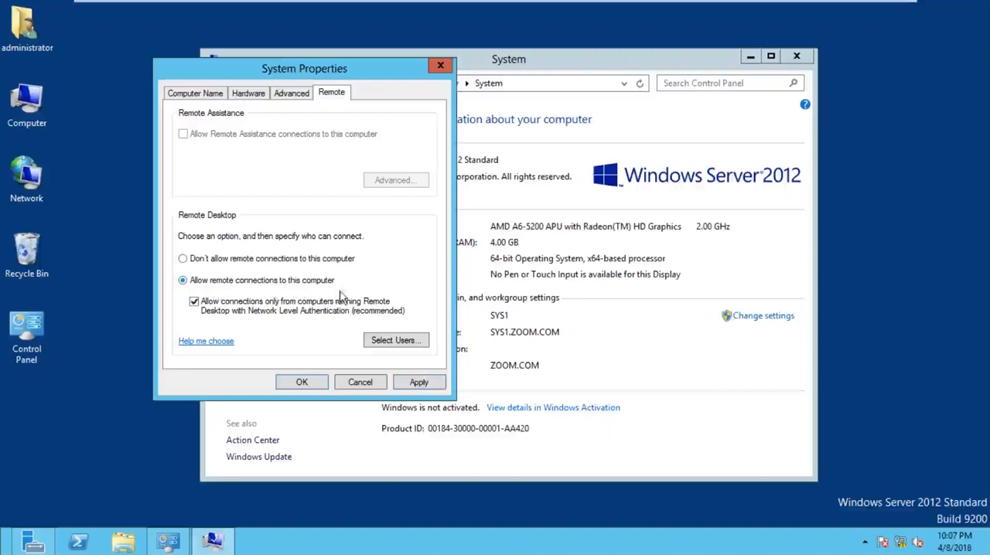
left_click(439, 389)
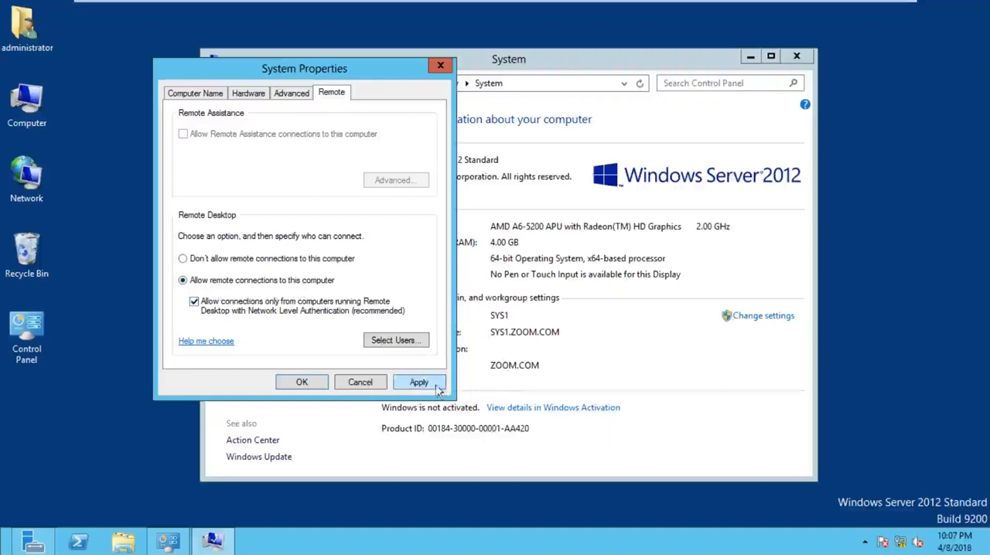
left_click(302, 383)
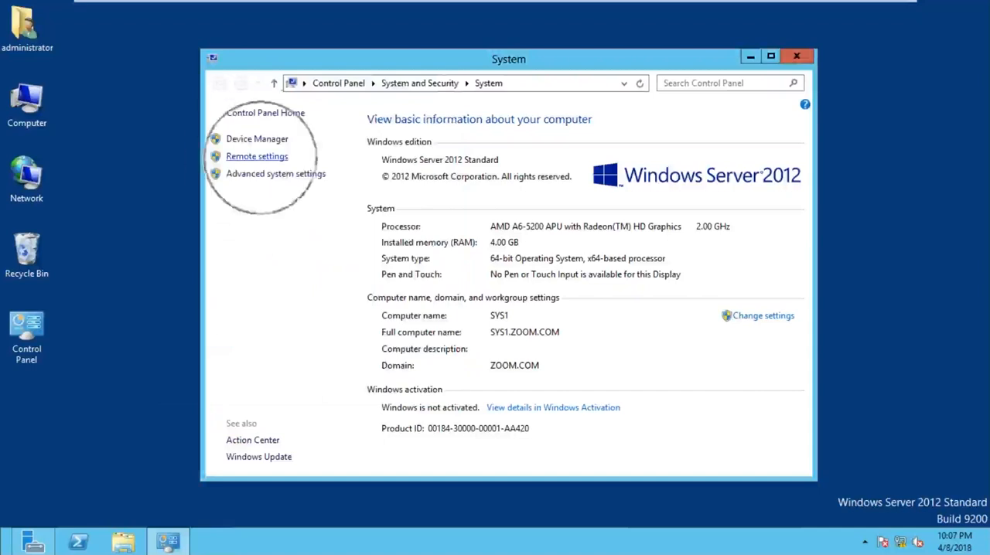
Step: Add the ZOOM.COM domain user to the Remote Desktop users of SYS1, then confirm and close the system windows
left_click(257, 156)
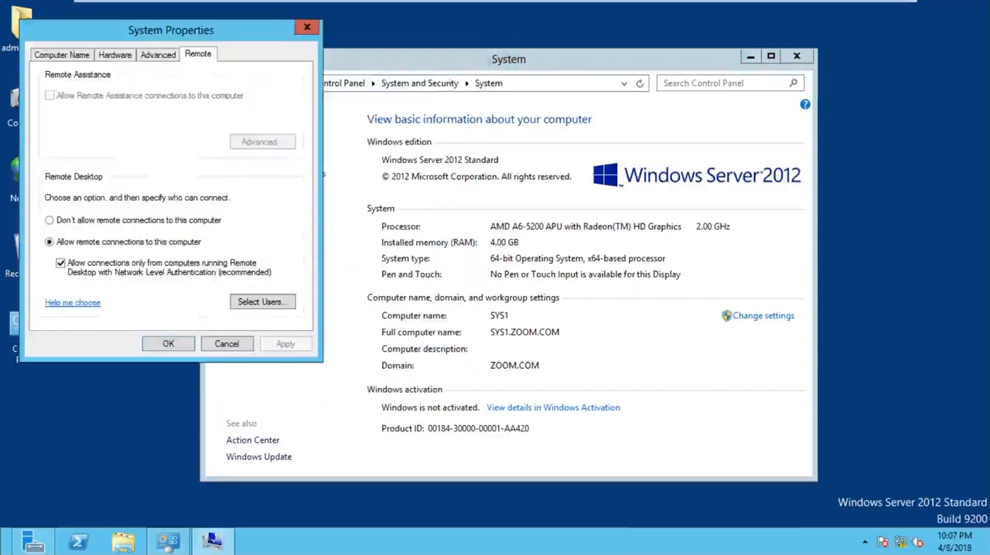
left_click(264, 306)
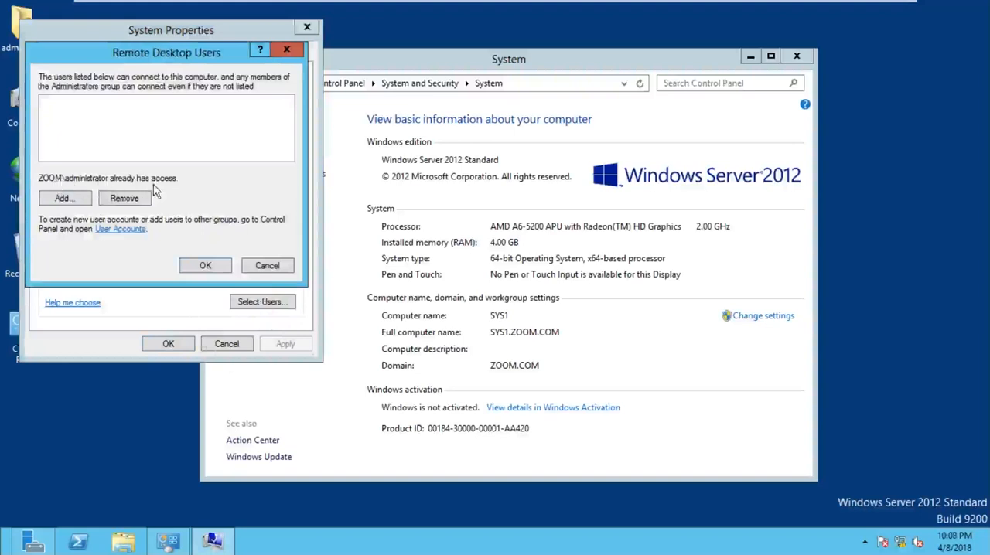
left_click_drag(206, 60, 329, 53)
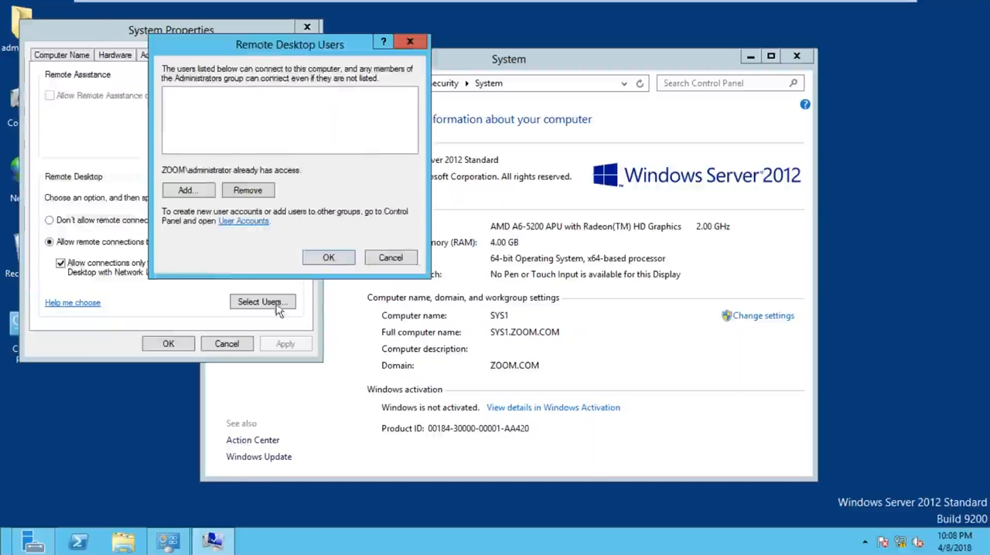
left_click(276, 306)
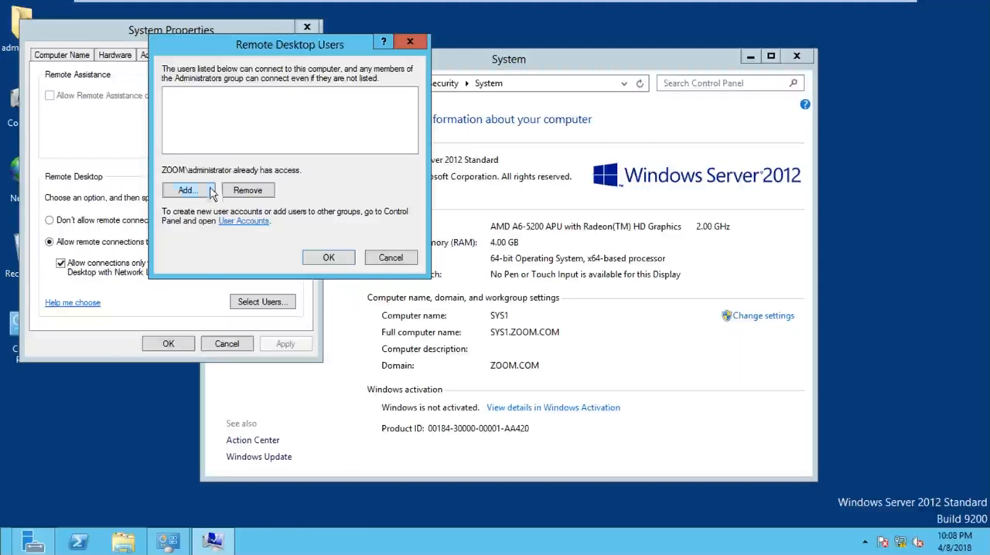
left_click(186, 191)
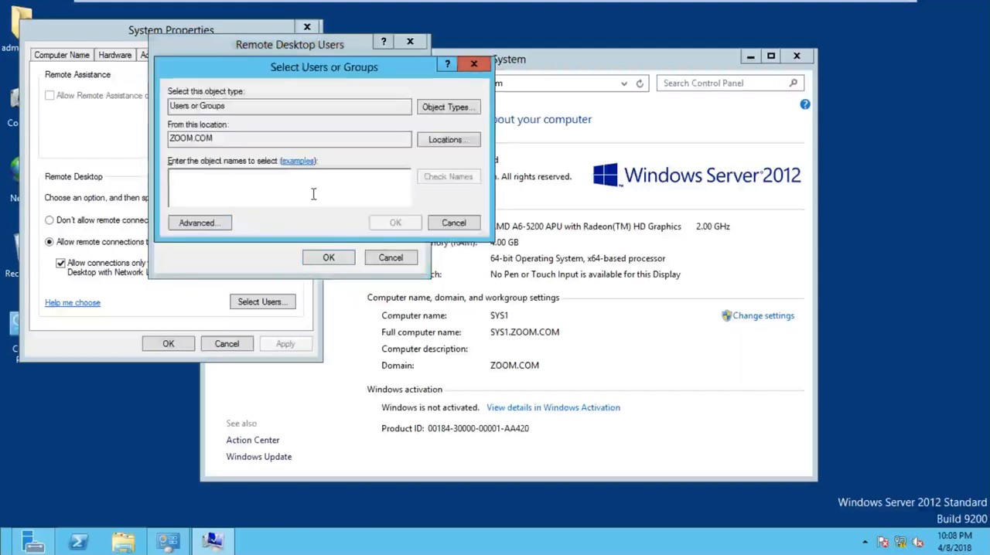
type("SAM")
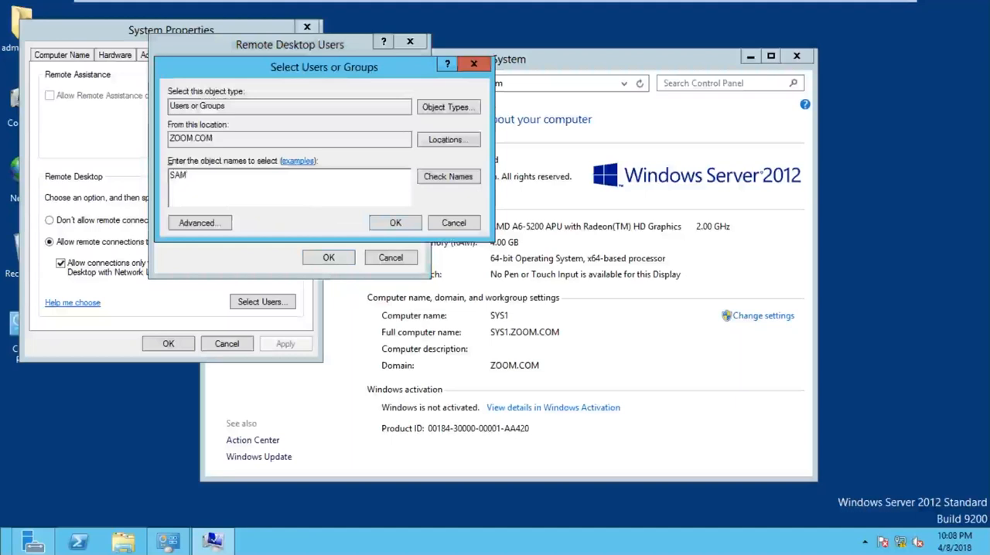
left_click(449, 183)
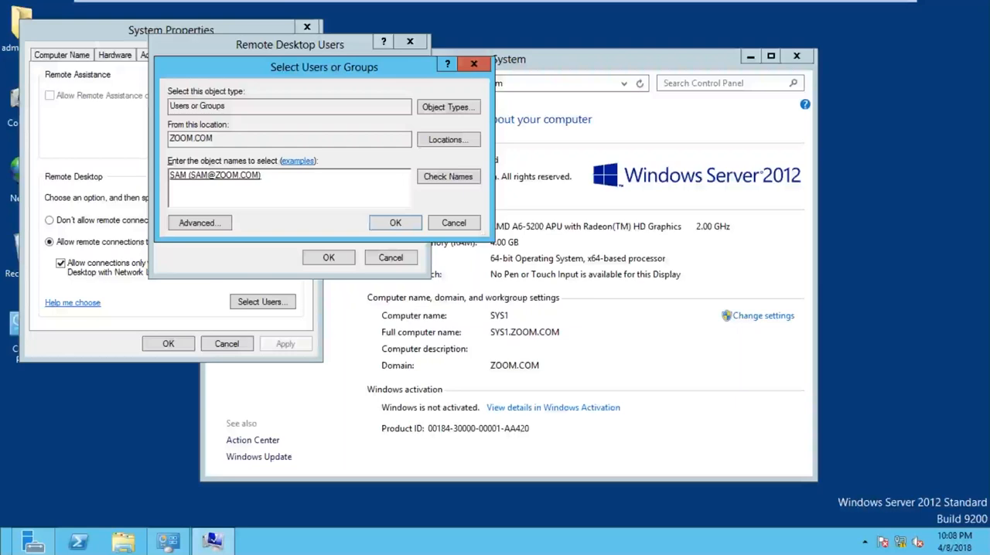
left_click(390, 223)
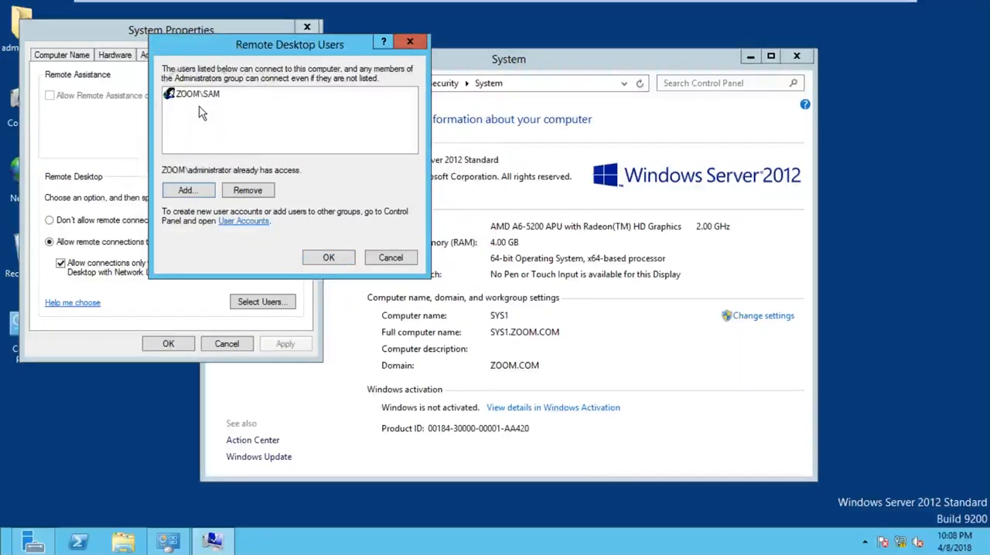
left_click(323, 257)
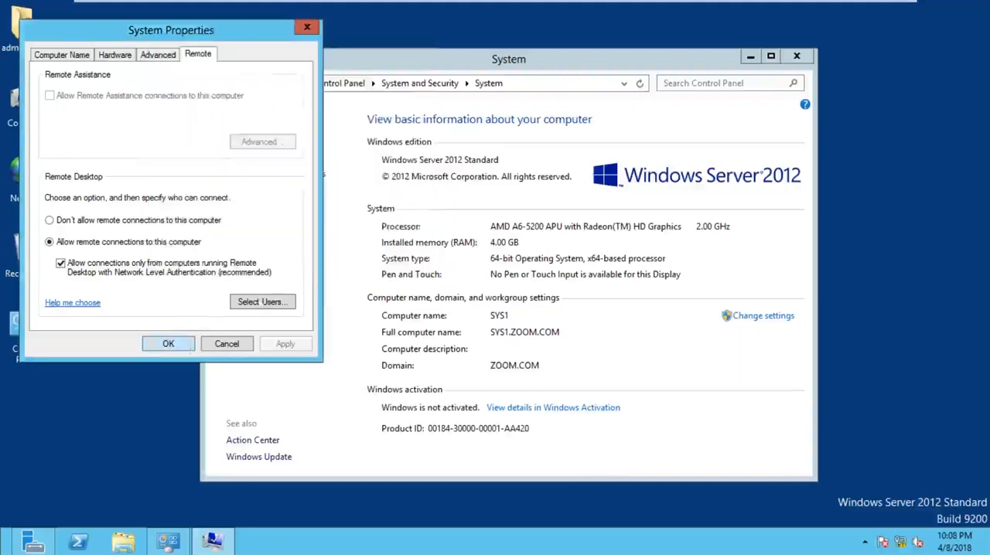
left_click(183, 344)
left_click(797, 56)
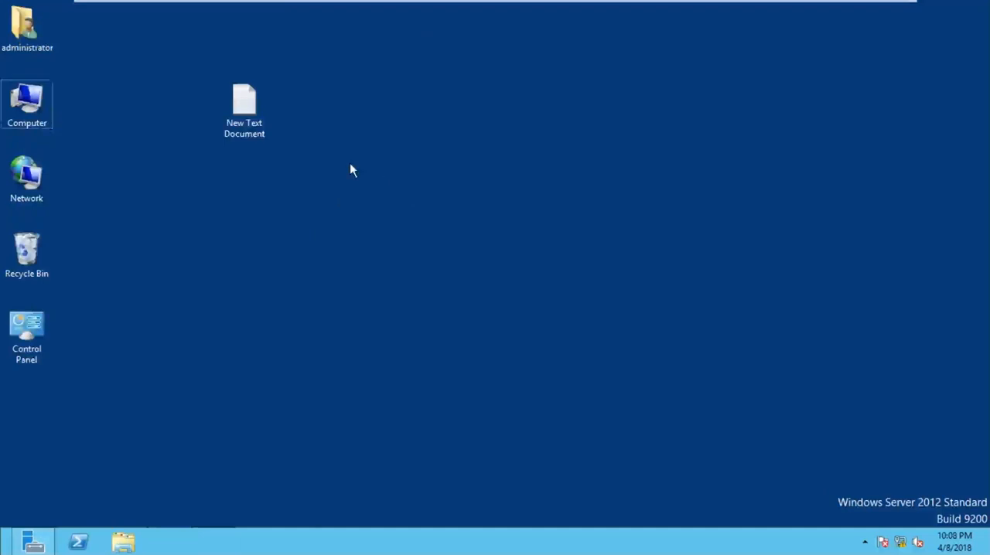
Step: Run IPCONFIG in a command prompt on SYS1 to check its IP address, and close the prompt
key("super+r")
type("CMD")
key("Return")
type("IPCONFIG")
key("Return")
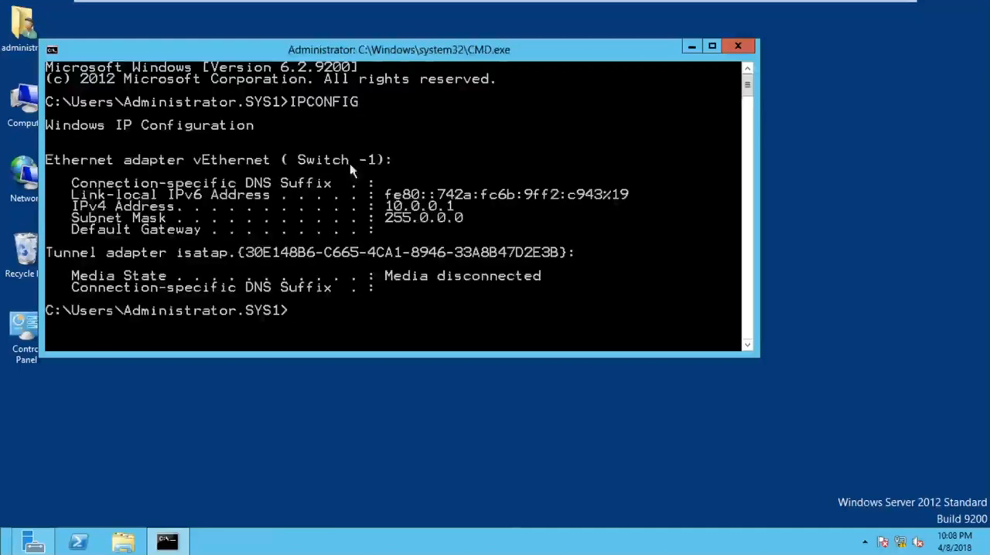
right_click(388, 177)
left_click(401, 189)
left_click_drag(379, 182, 499, 224)
left_click(728, 47)
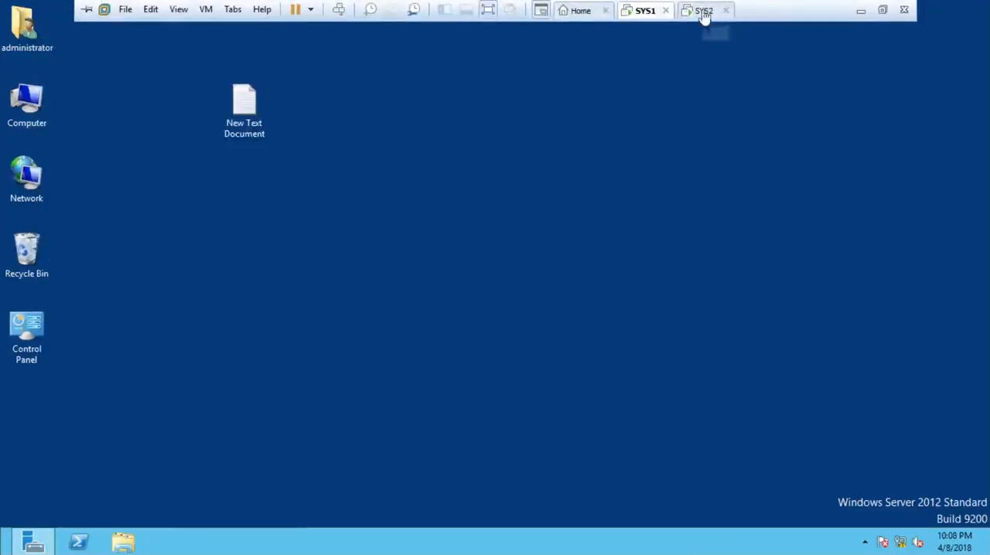
Step: Switch to SYS2, check its computer name and domain in the system information, and refresh the desktop
left_click(702, 10)
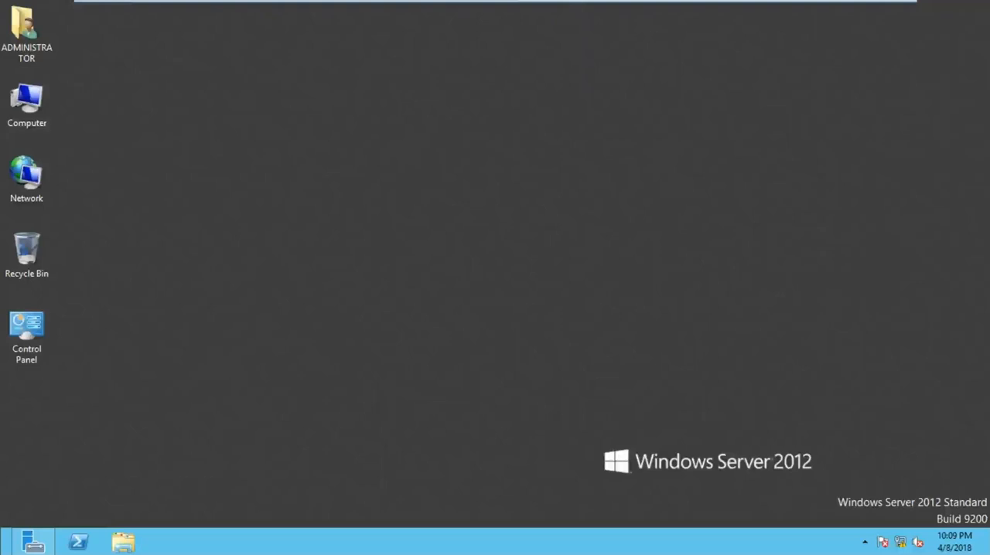
right_click(29, 101)
left_click(99, 249)
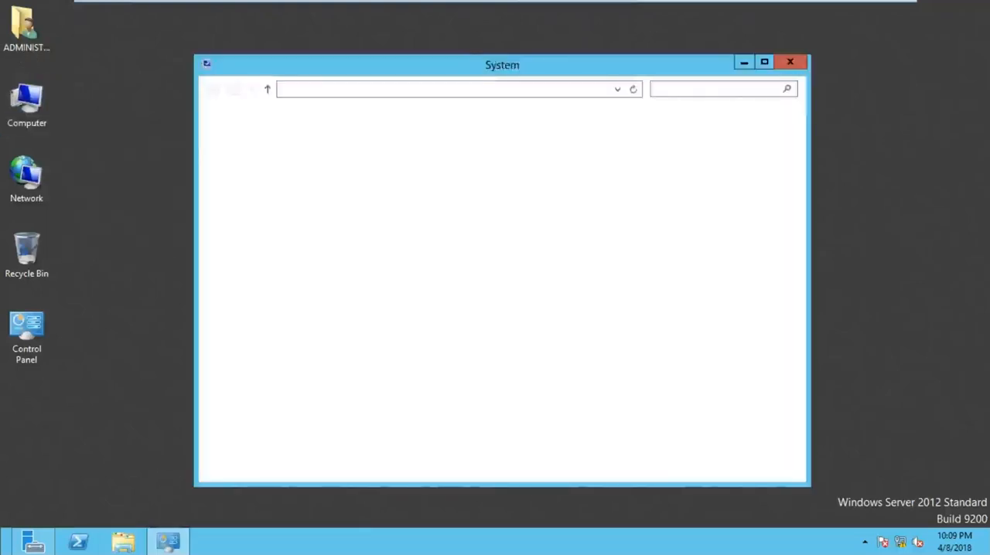
left_click(688, 184)
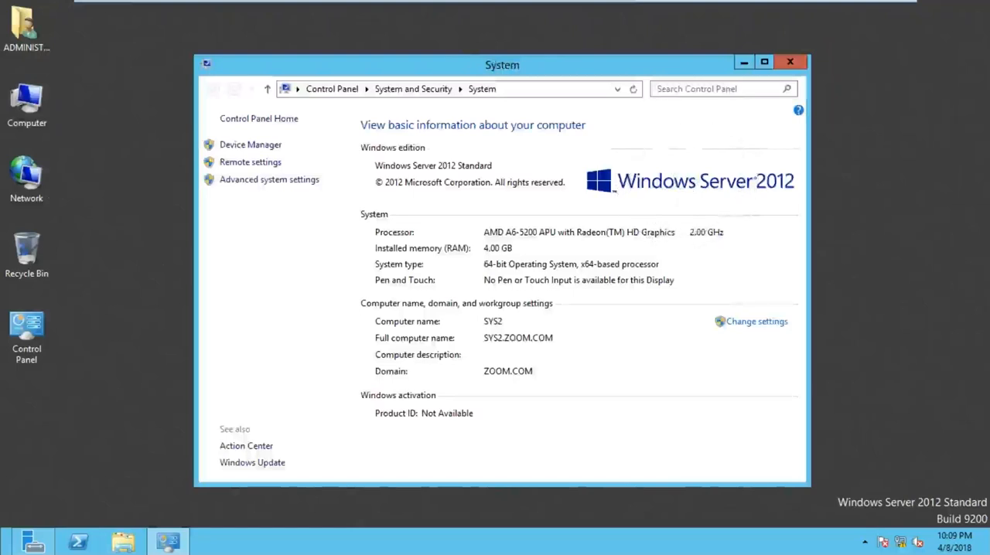
left_click(789, 62)
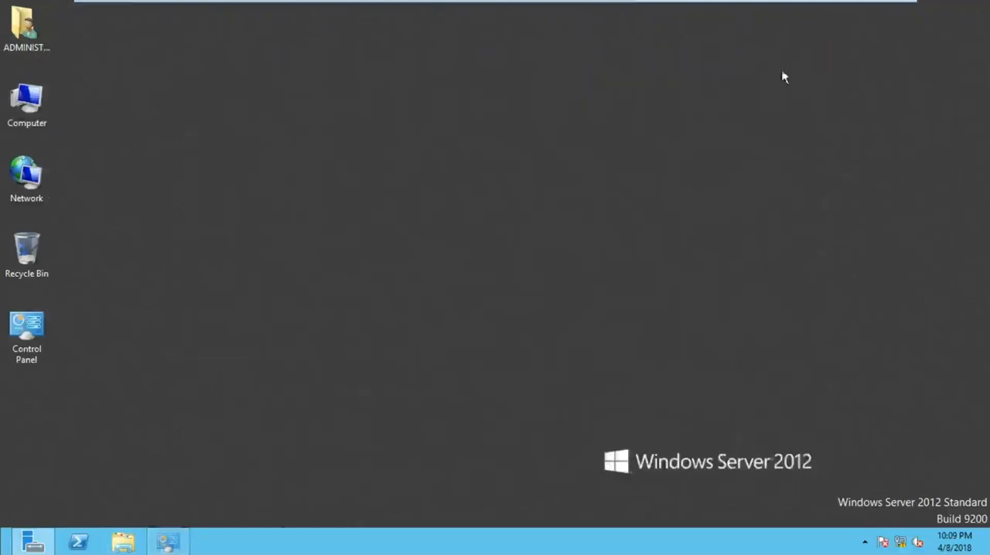
right_click(583, 93)
left_click(602, 112)
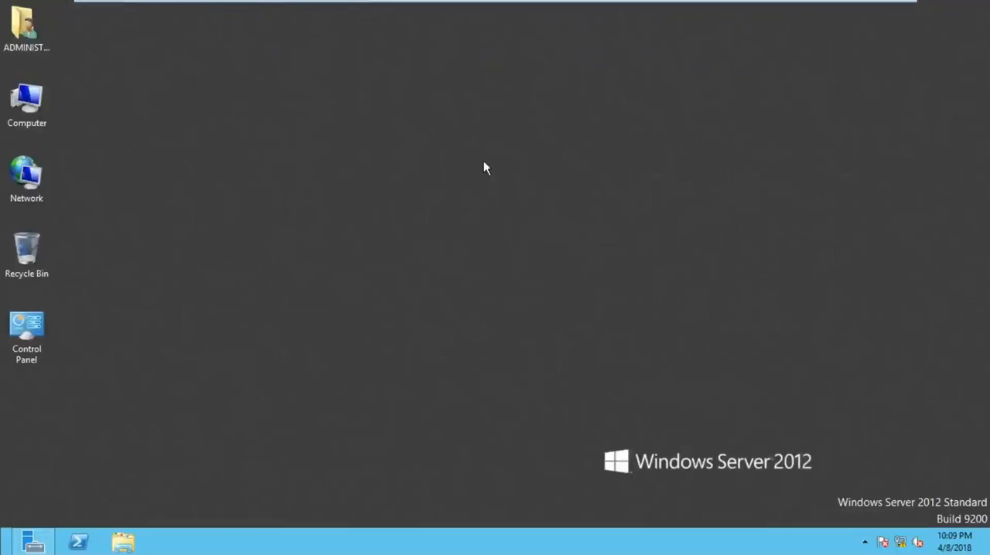
Step: Launch Remote Desktop Connection on SYS2 with the MSTSC command and close it again
key("super+r")
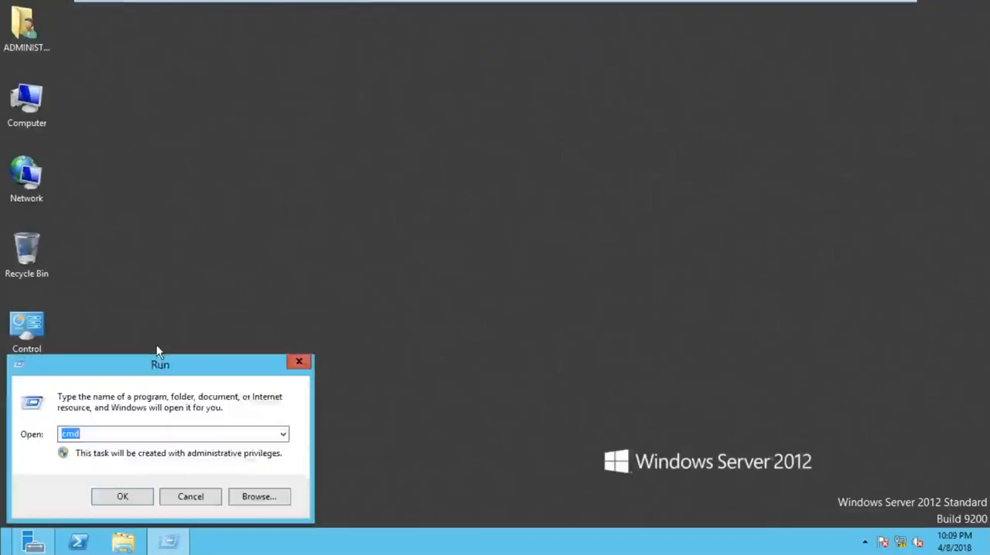
left_click_drag(155, 360, 386, 210)
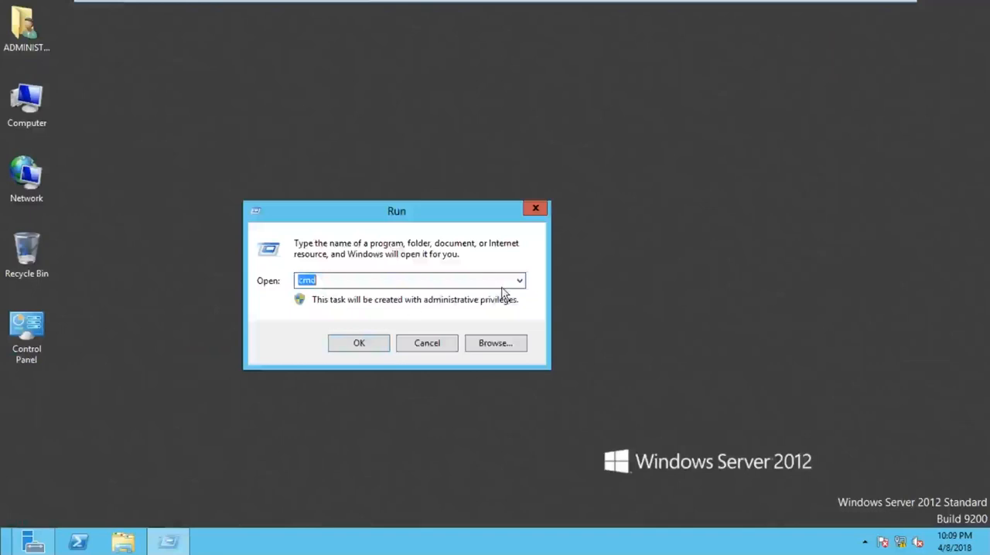
type("MSTSC")
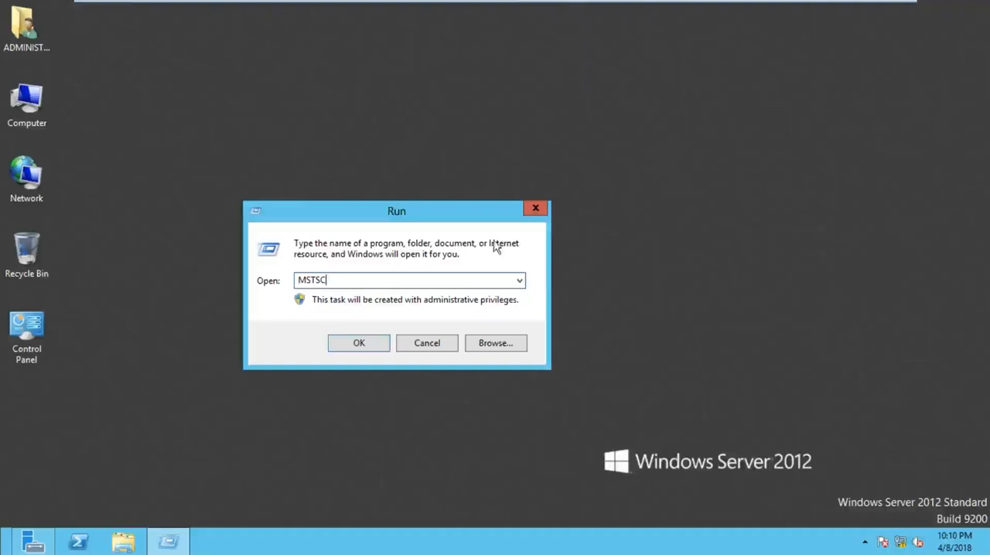
left_click(365, 348)
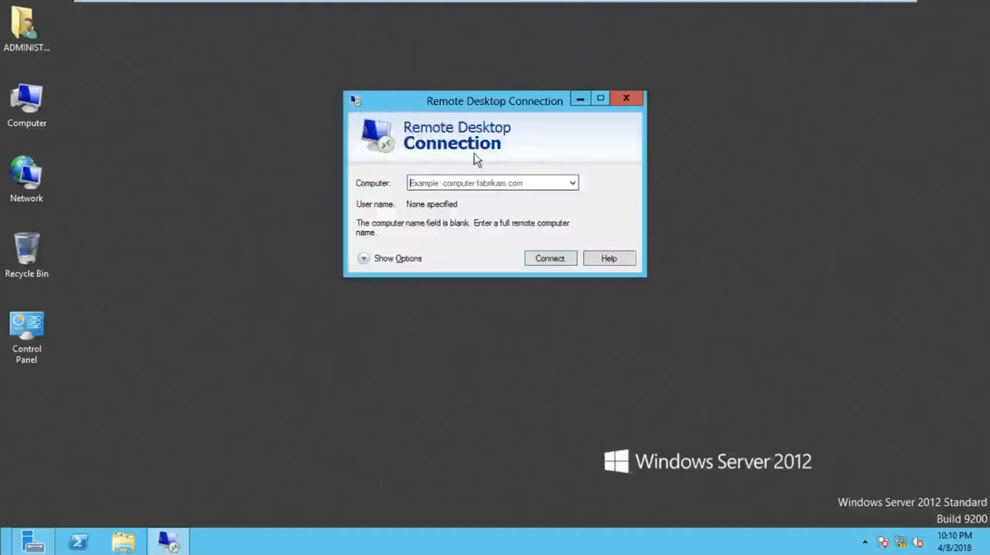
left_click(634, 99)
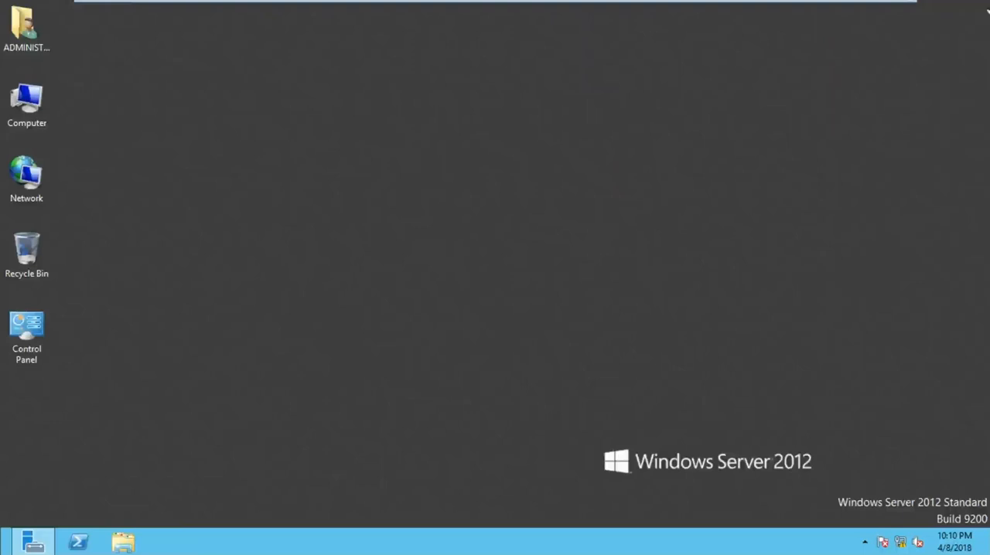
Step: Search the apps on SYS2 for "RE" and open Remote Desktop Connection
mouse_move(988, 186)
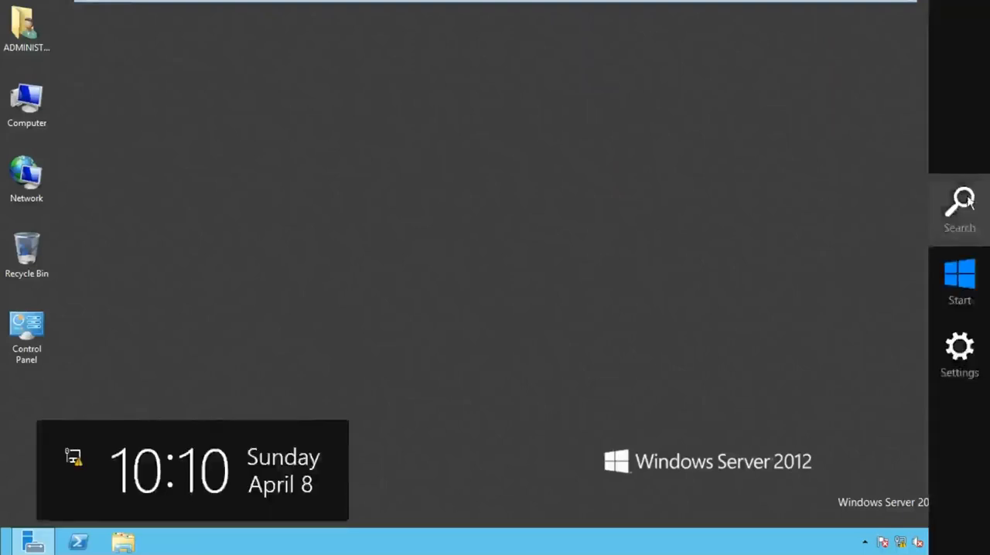
left_click(958, 203)
type("RE")
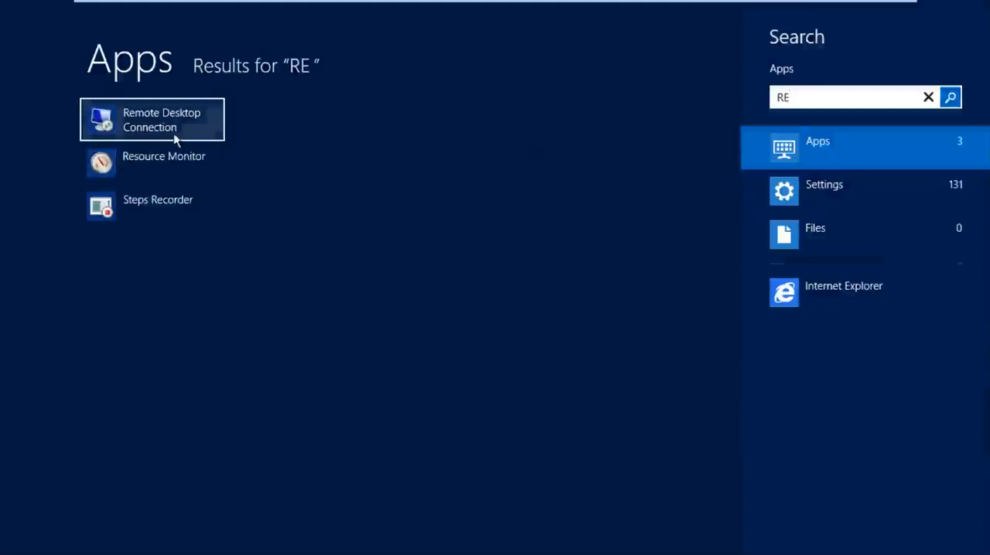
left_click(175, 136)
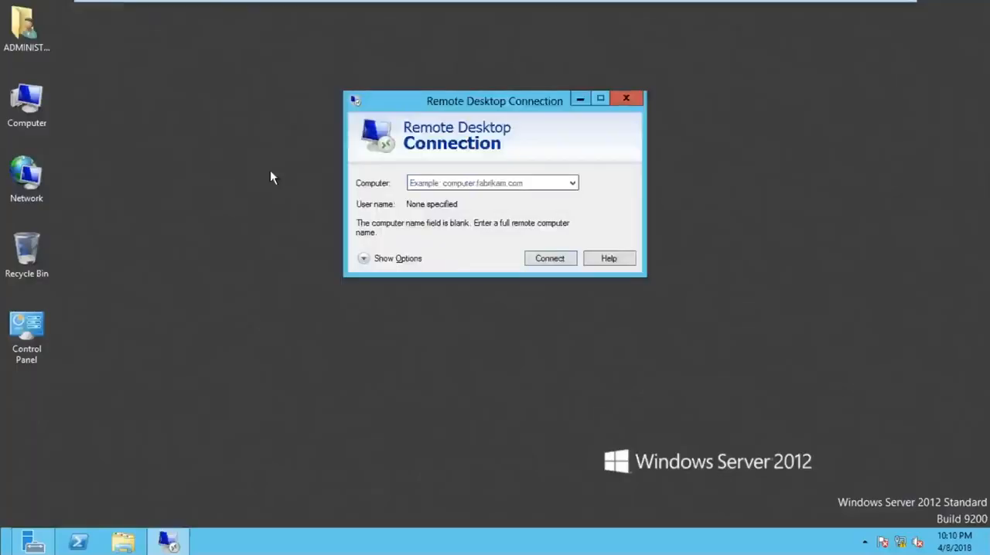
Step: Specify 10.0.0.1 as the remote computer and start the connection
left_click(367, 194)
left_click(441, 182)
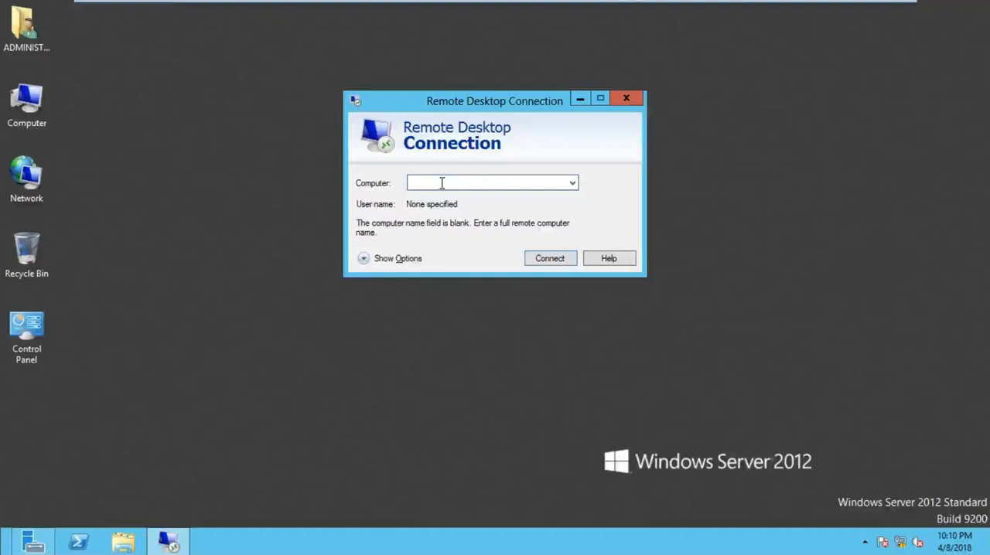
type("10.0.0.1")
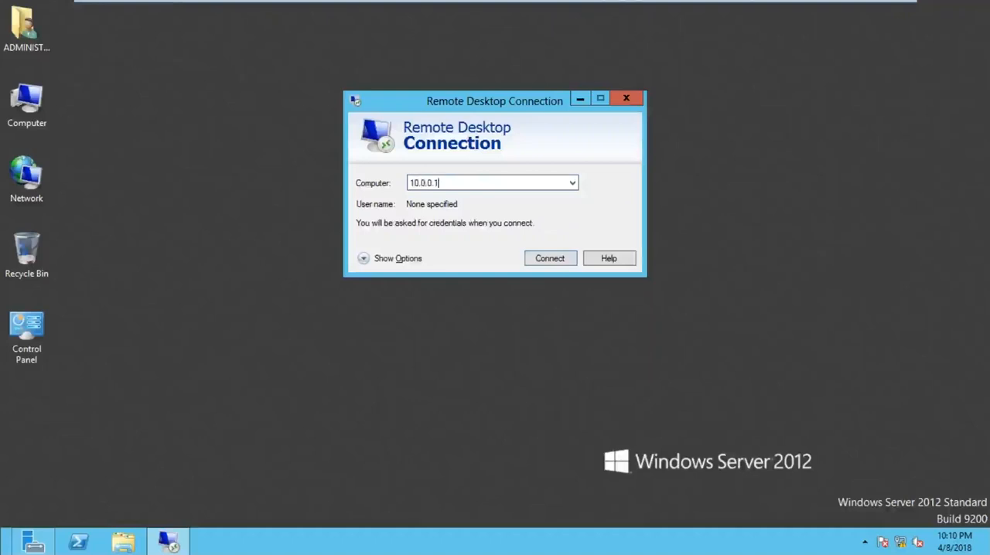
key("ctrl")
key("ctrl")
key("ctrl")
key("ctrl")
key("ctrl")
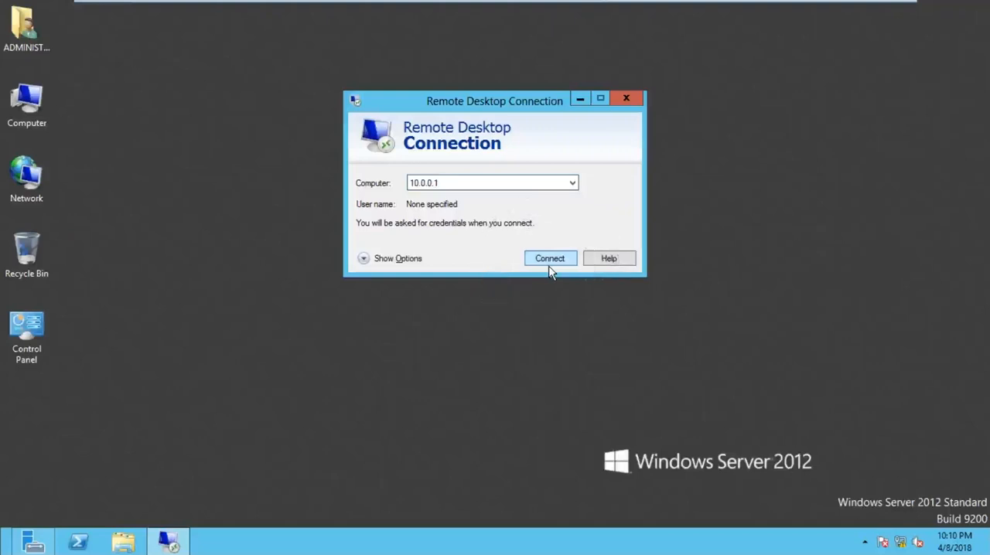
key("ctrl")
key("ctrl")
key("ctrl")
key("ctrl")
key("ctrl")
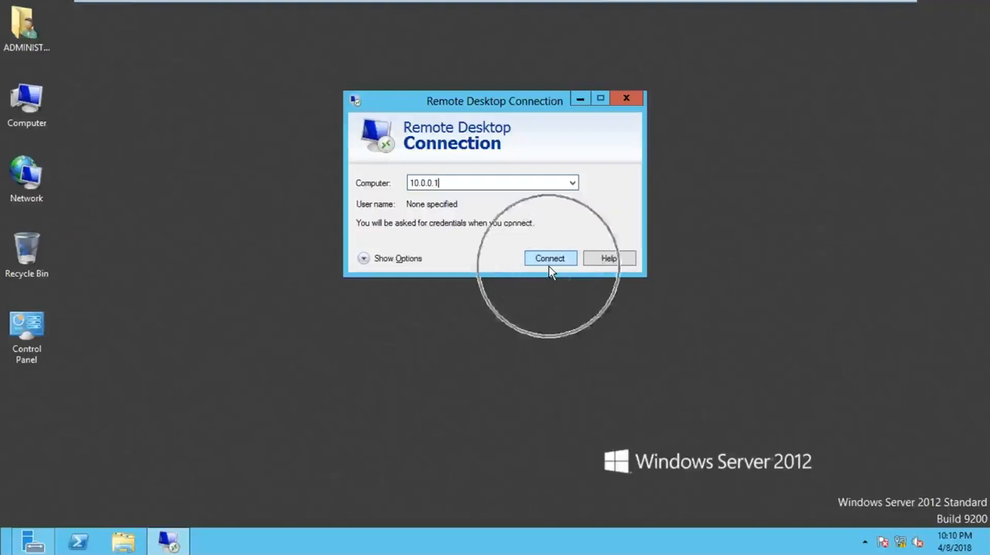
key("ctrl")
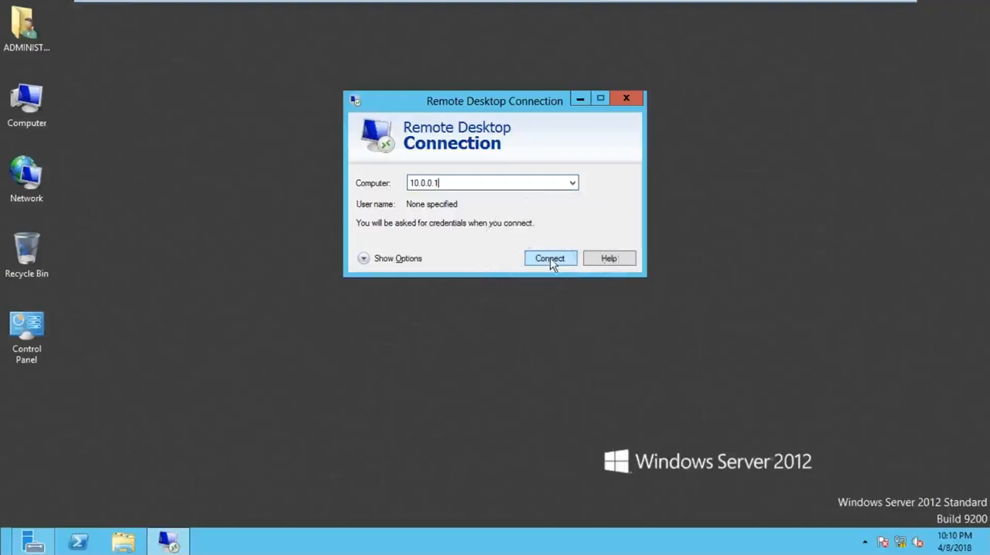
key("ctrl")
left_click(550, 259)
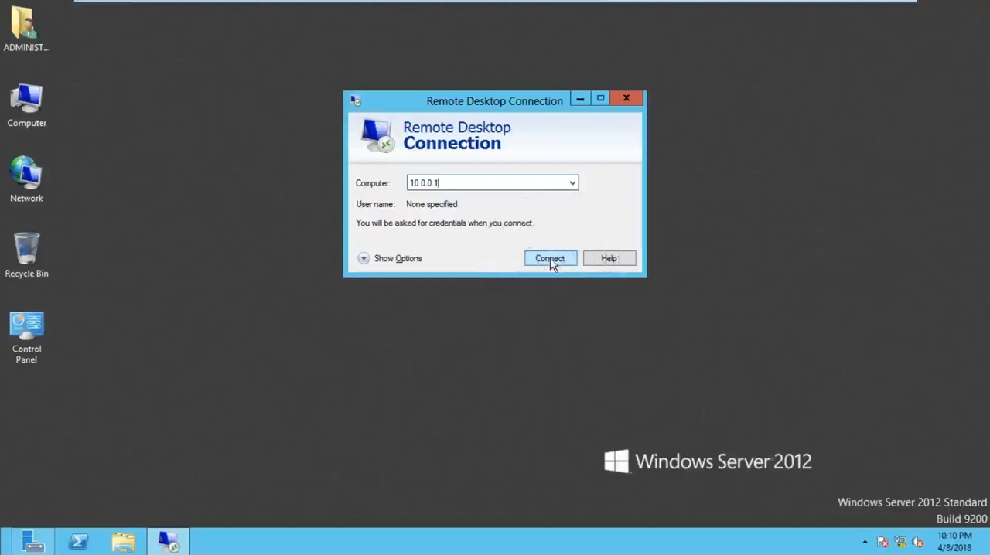